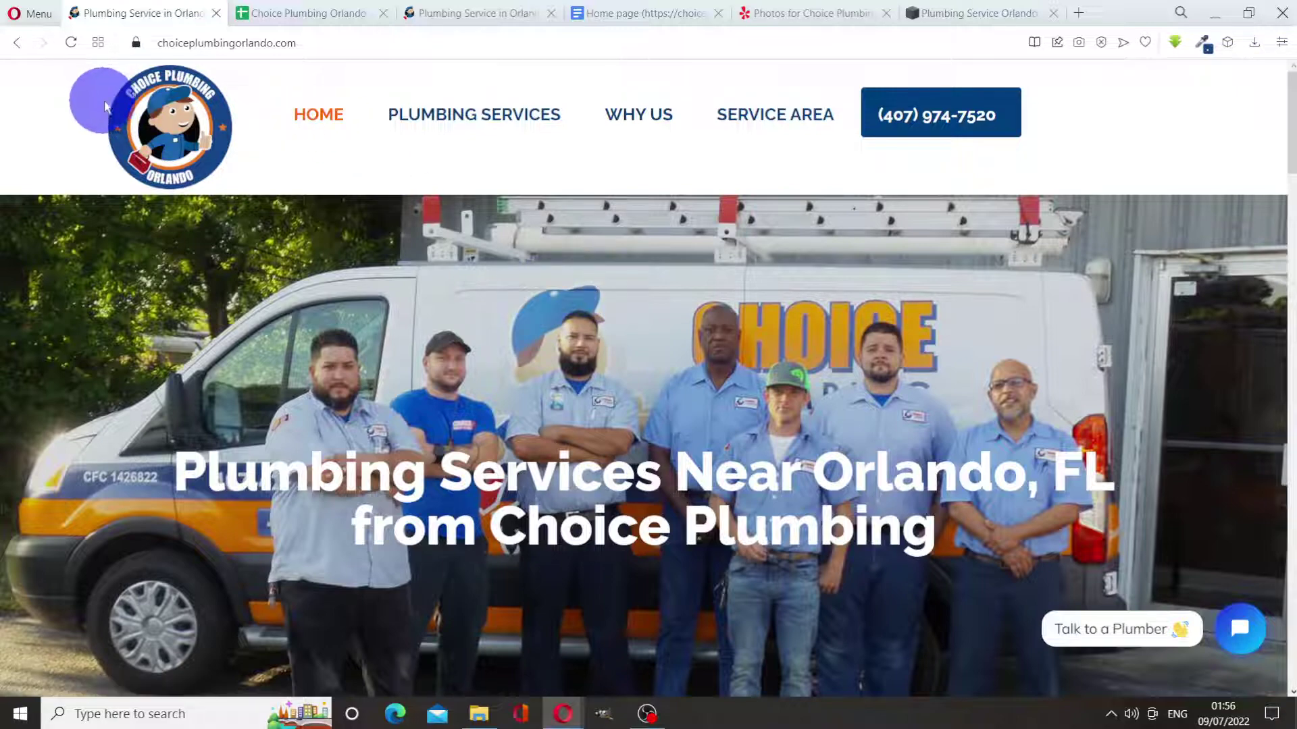
Examine the Choice Plumbing home page's opening offer, service areas, coupons and plumbing service descriptions.
scroll(462, 298, "down", 5)
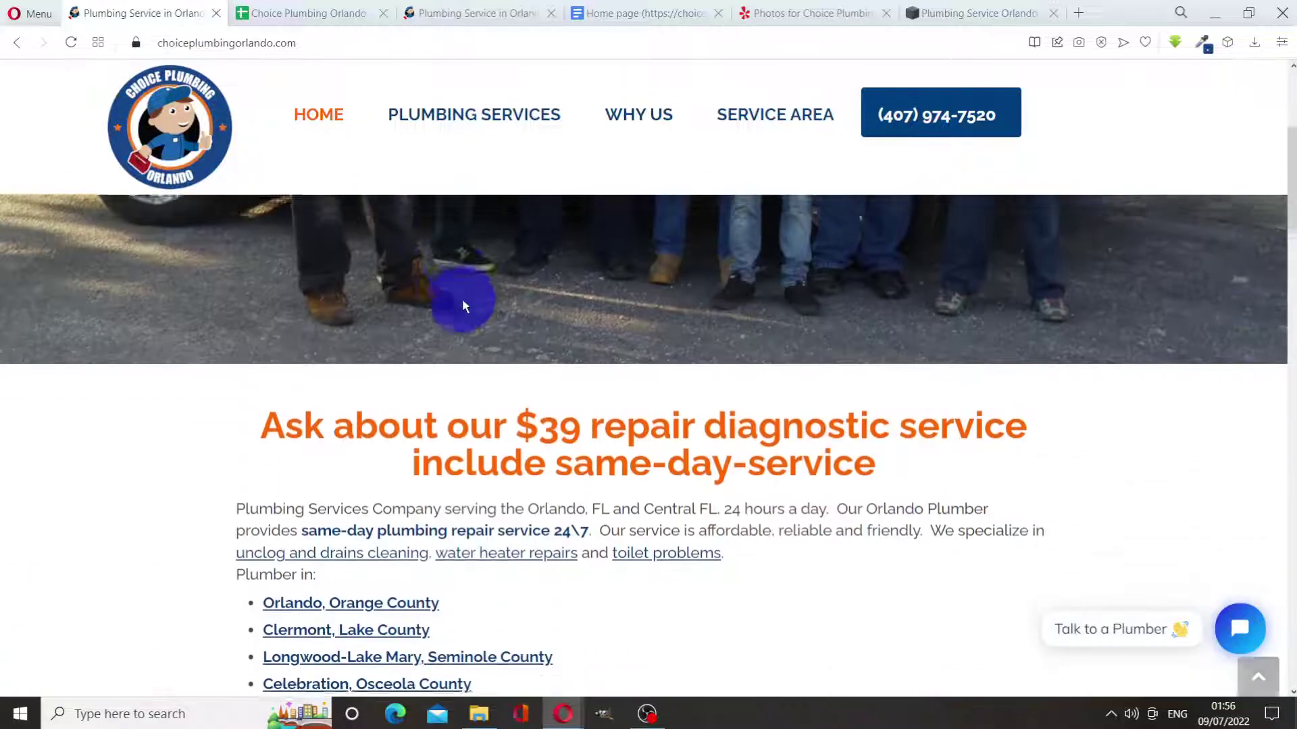
scroll(464, 303, "down", 3)
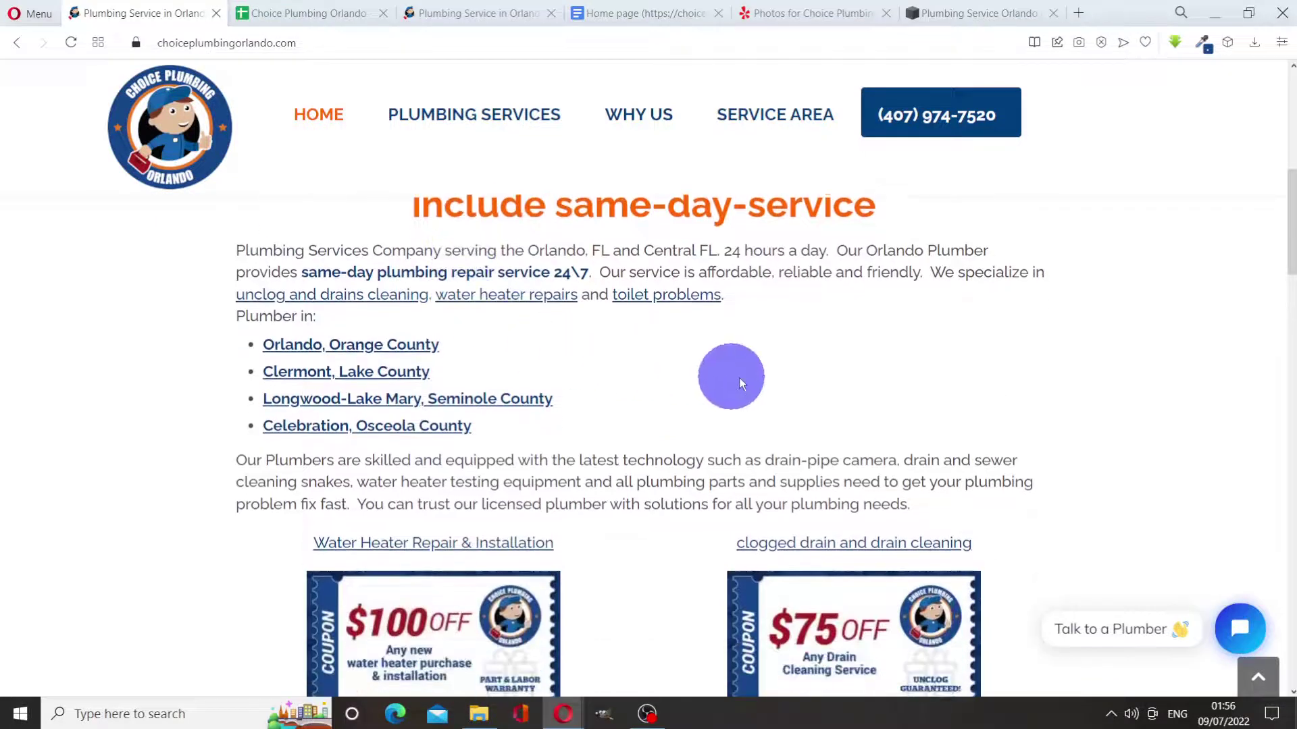
scroll(912, 390, "down", 3)
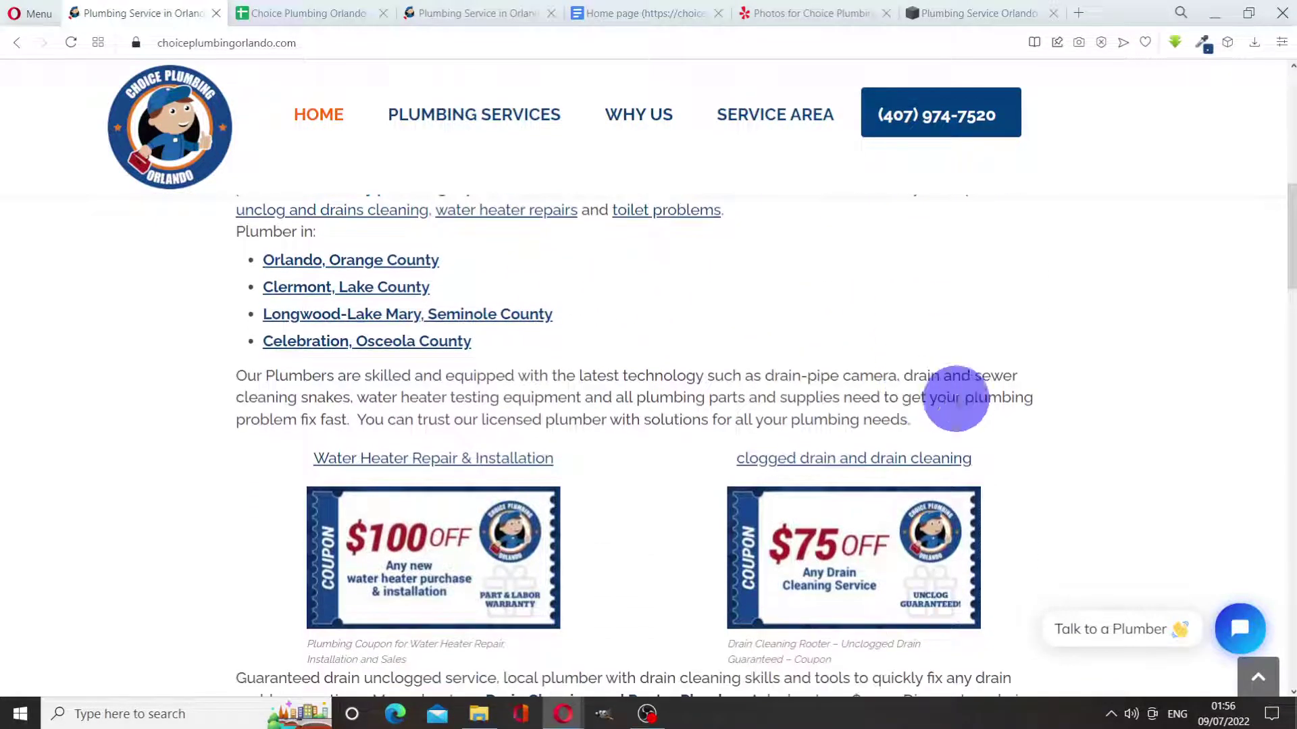
scroll(1024, 412, "down", 7)
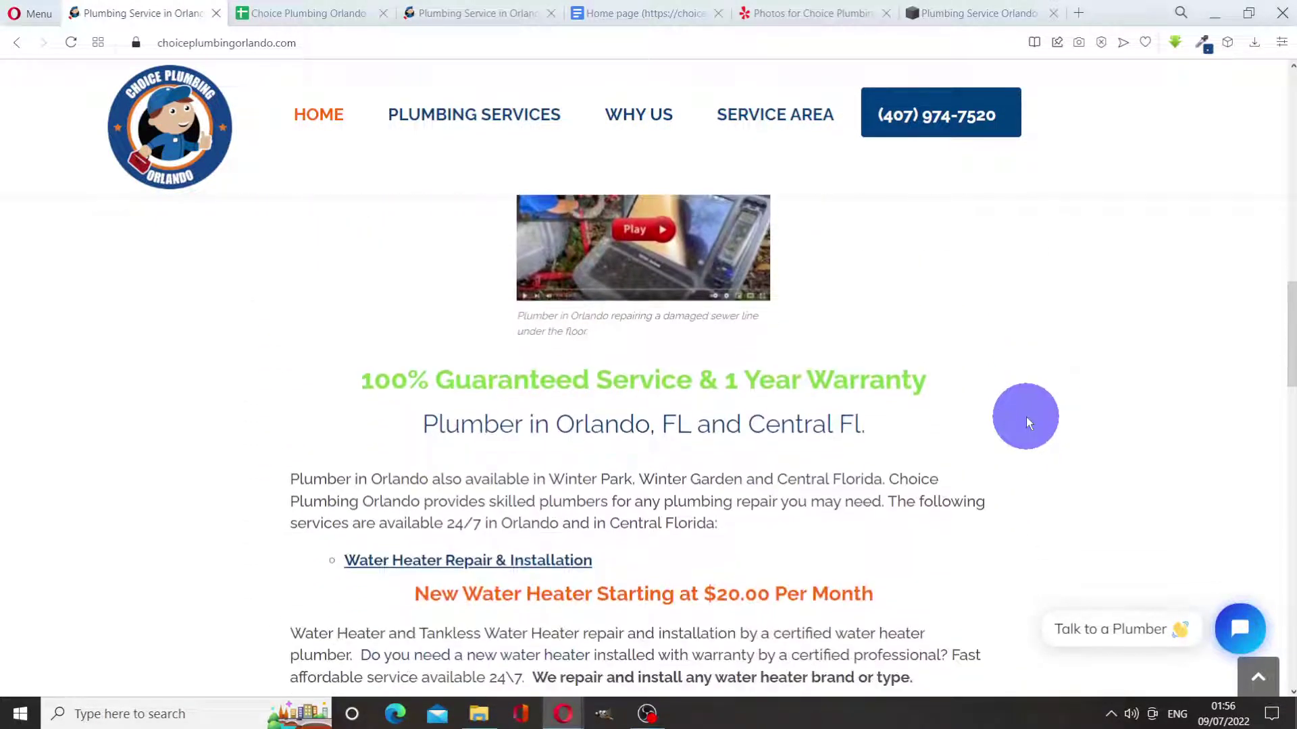
scroll(1027, 416, "down", 11)
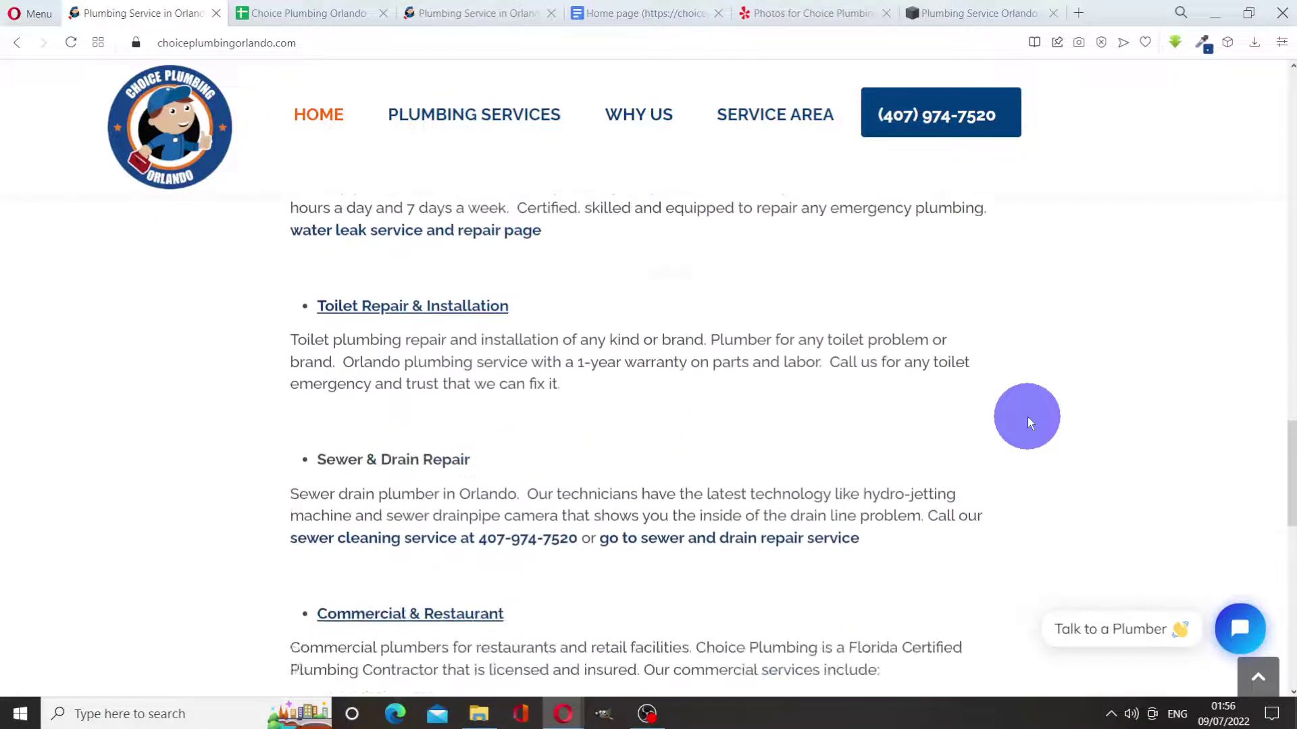
scroll(1027, 416, "down", 3)
Search the home page's source code for "wordpres" to identify its platform, and close the source view.
right_click(993, 361)
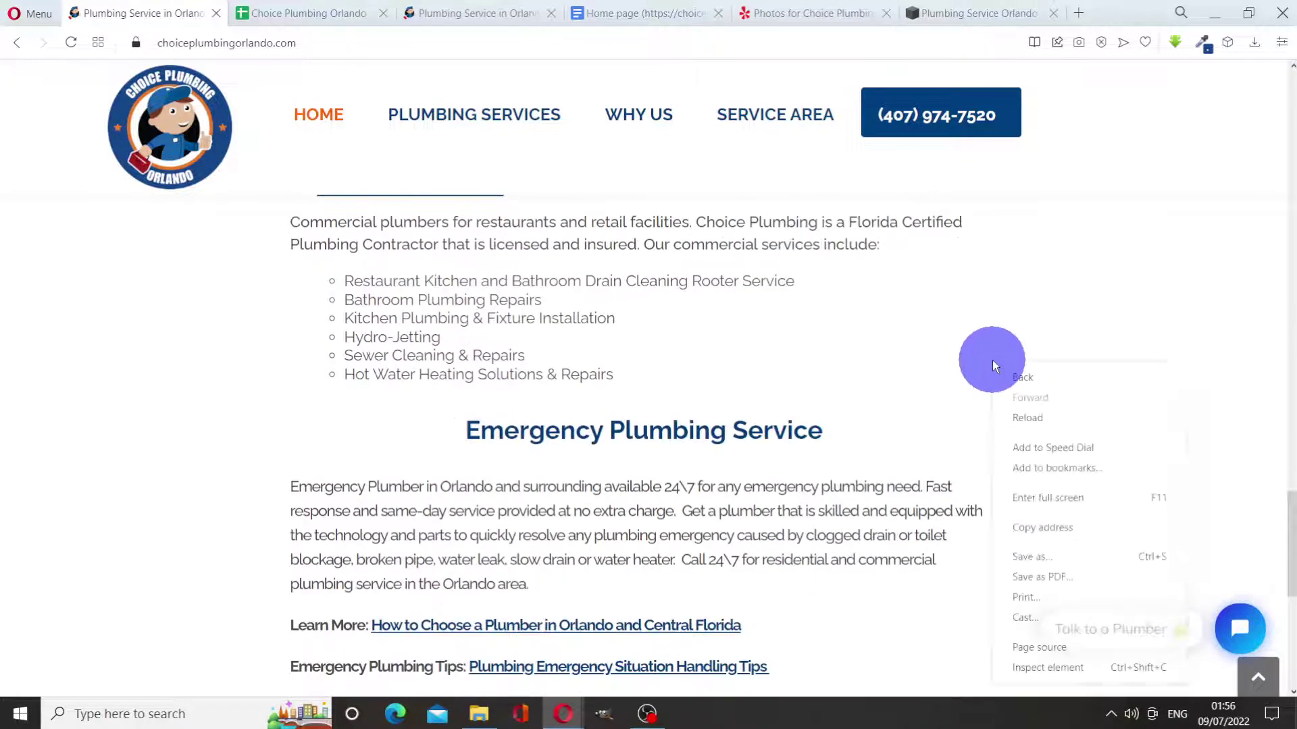
left_click(1053, 645)
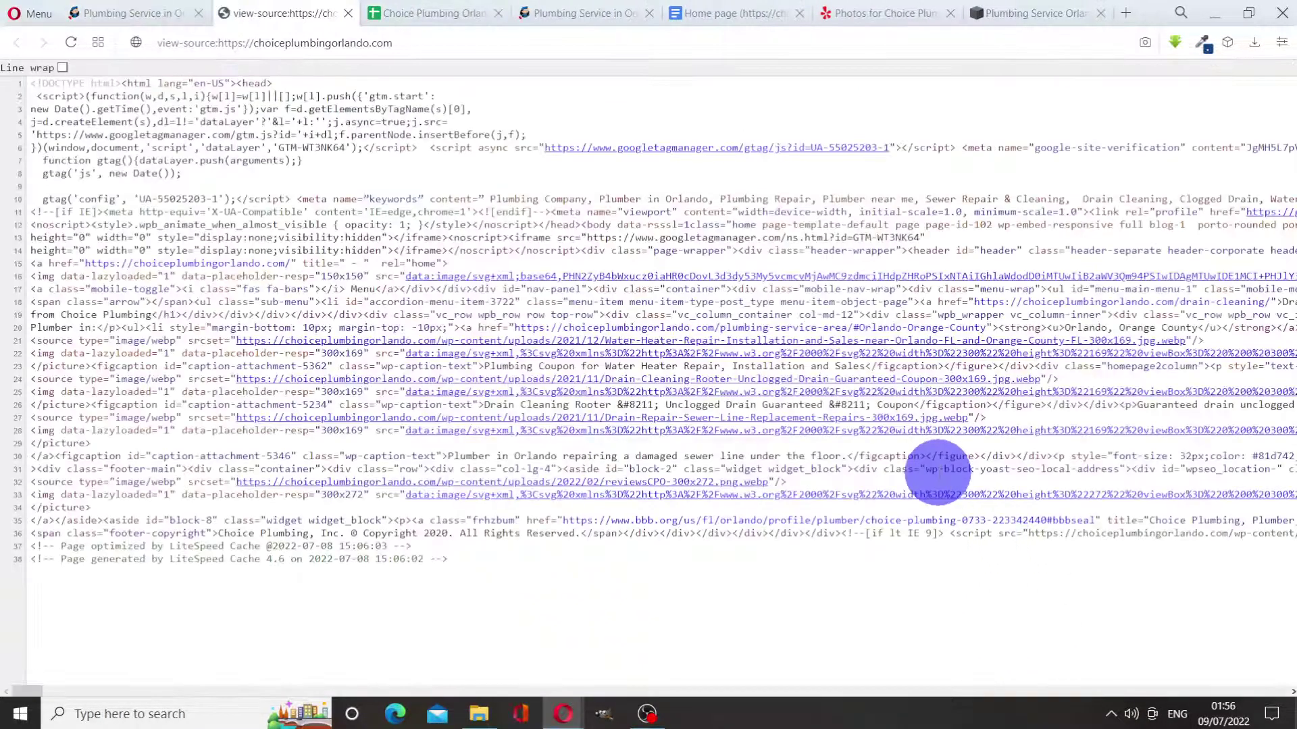
key("ctrl+f")
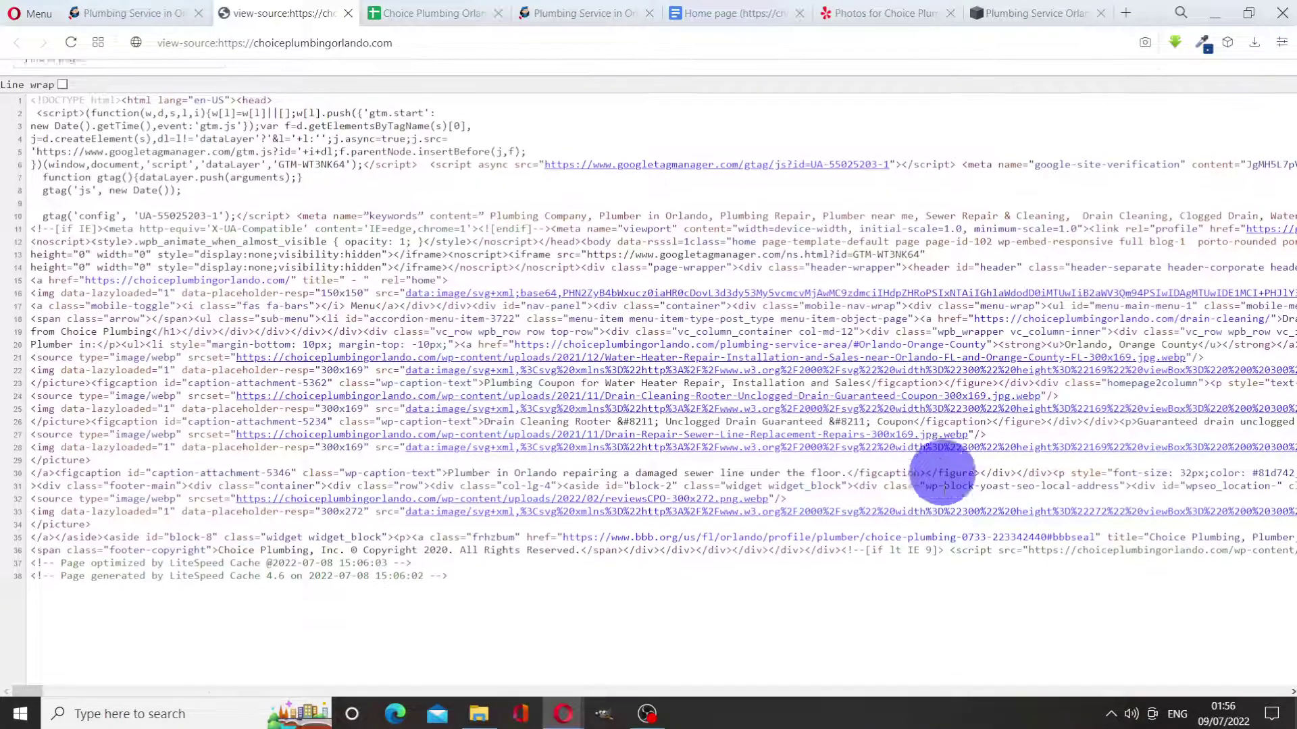
type("word")
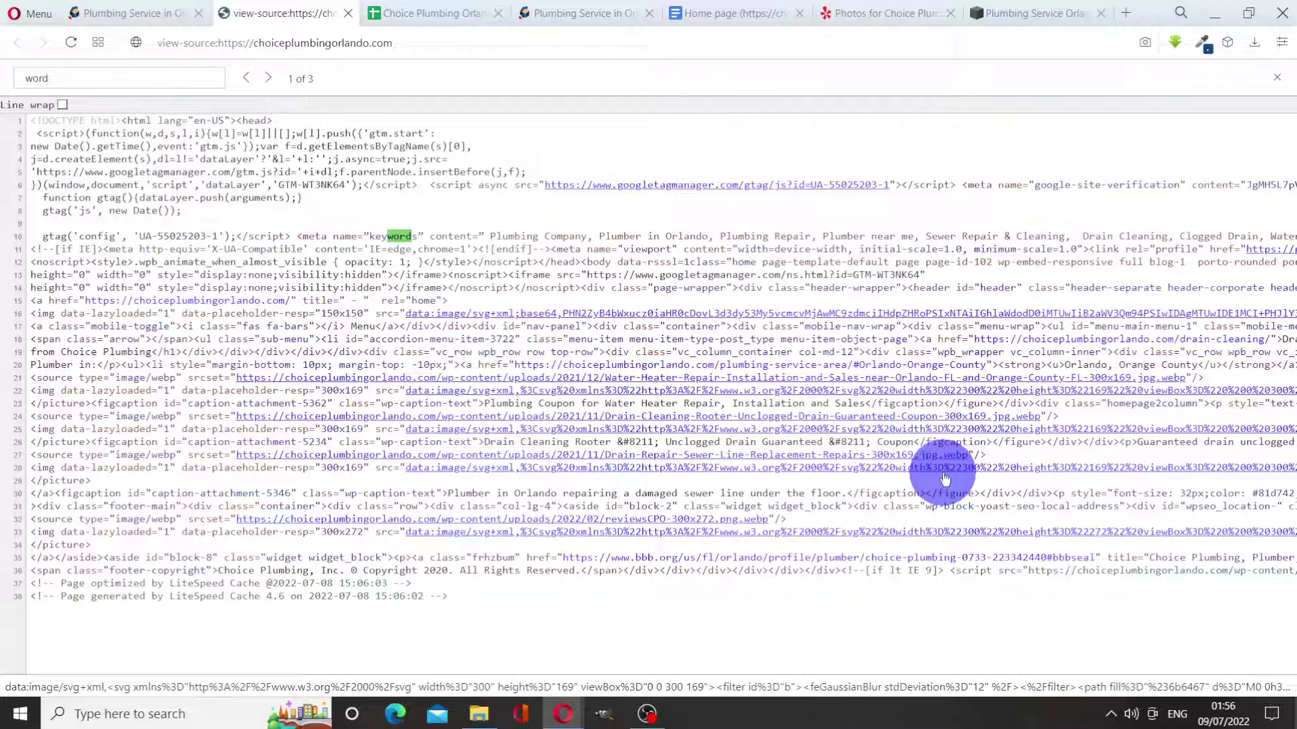
type("pres")
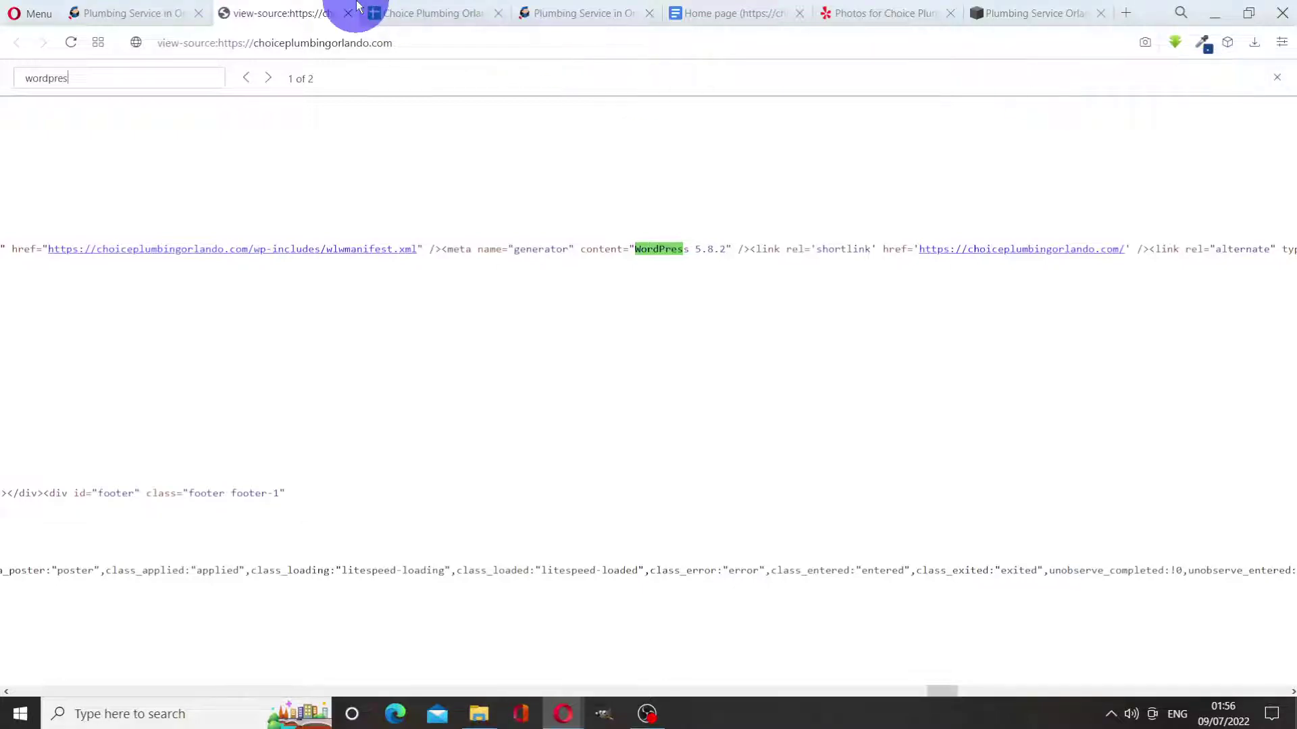
left_click(347, 14)
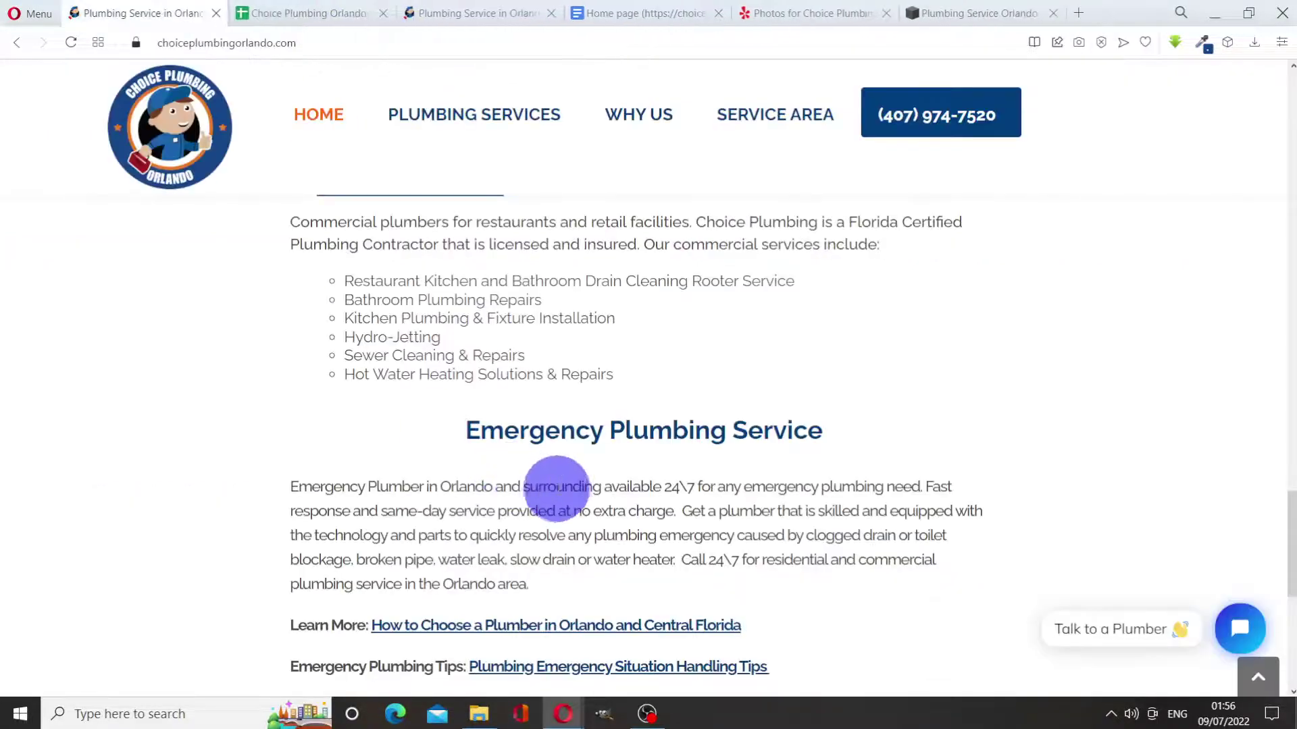
Examine the end of the home page, including the financing note and the footer's contact details, service links and ratings.
scroll(749, 486, "down", 8)
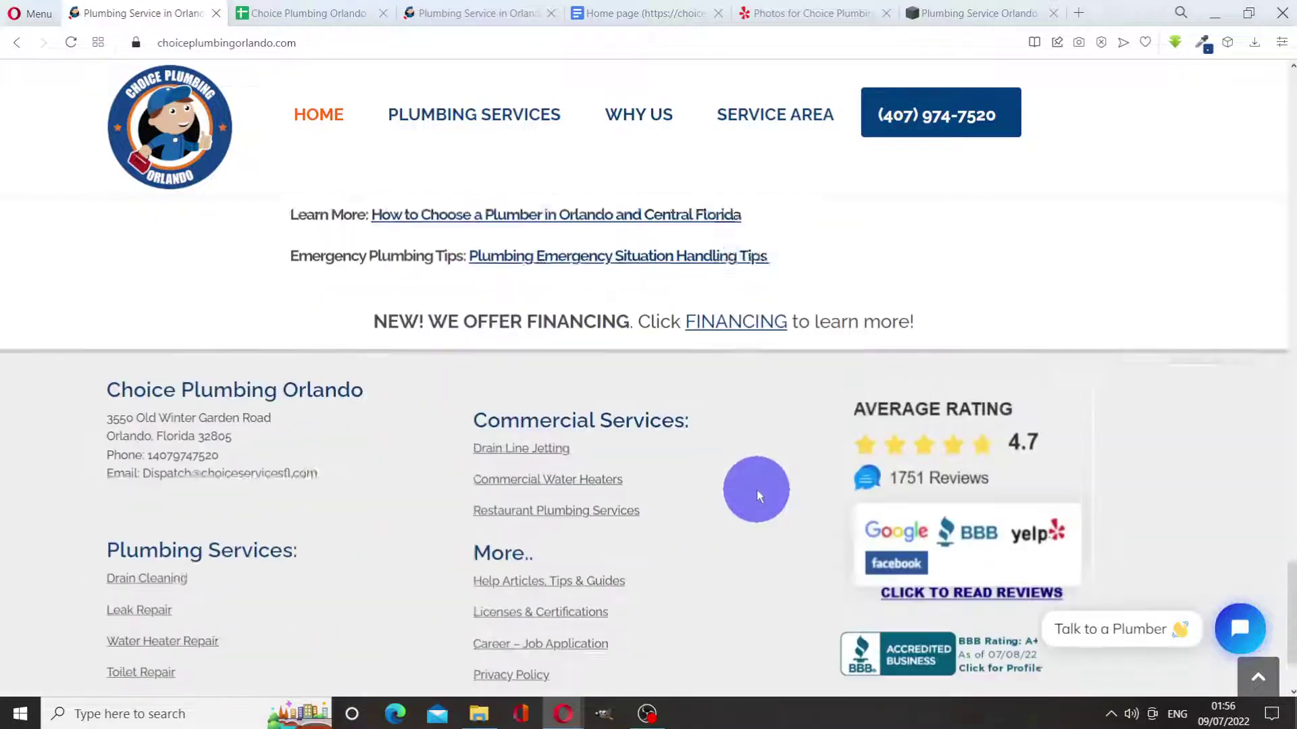
scroll(756, 481, "up", 1)
scroll(757, 481, "up", 15)
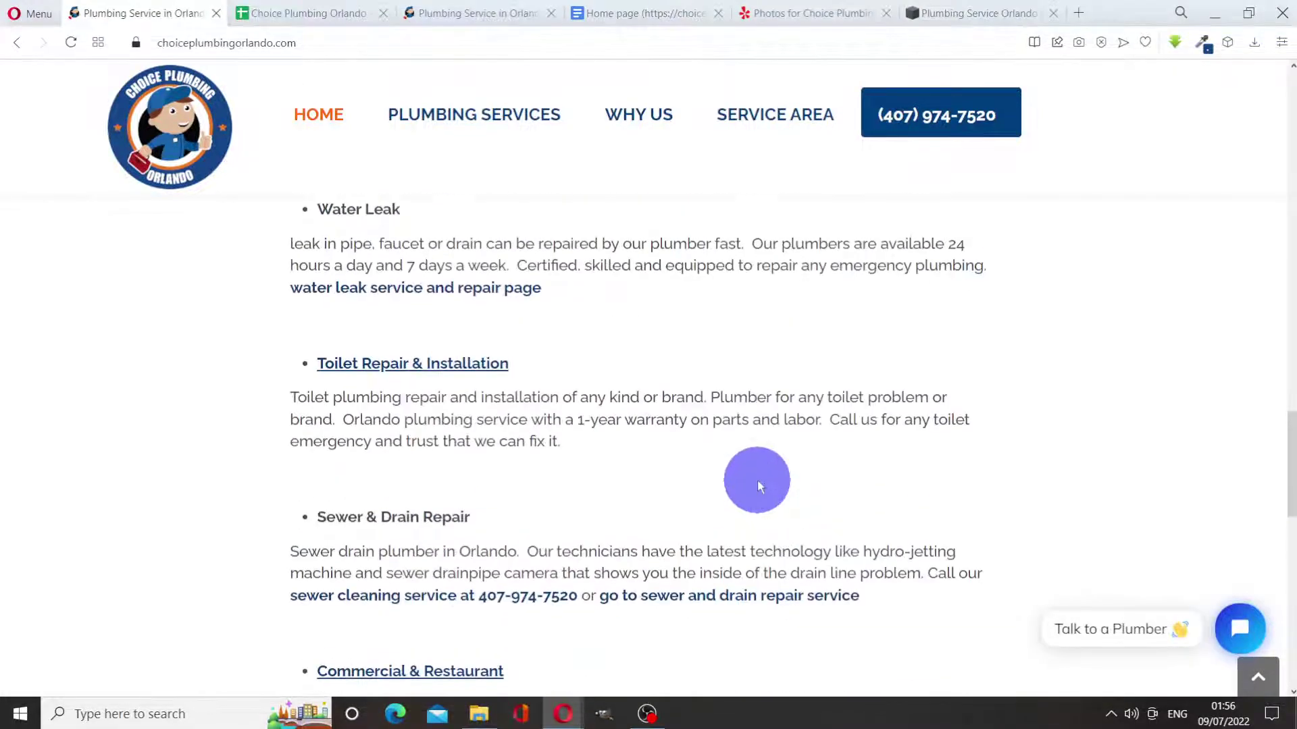
scroll(760, 477, "up", 10)
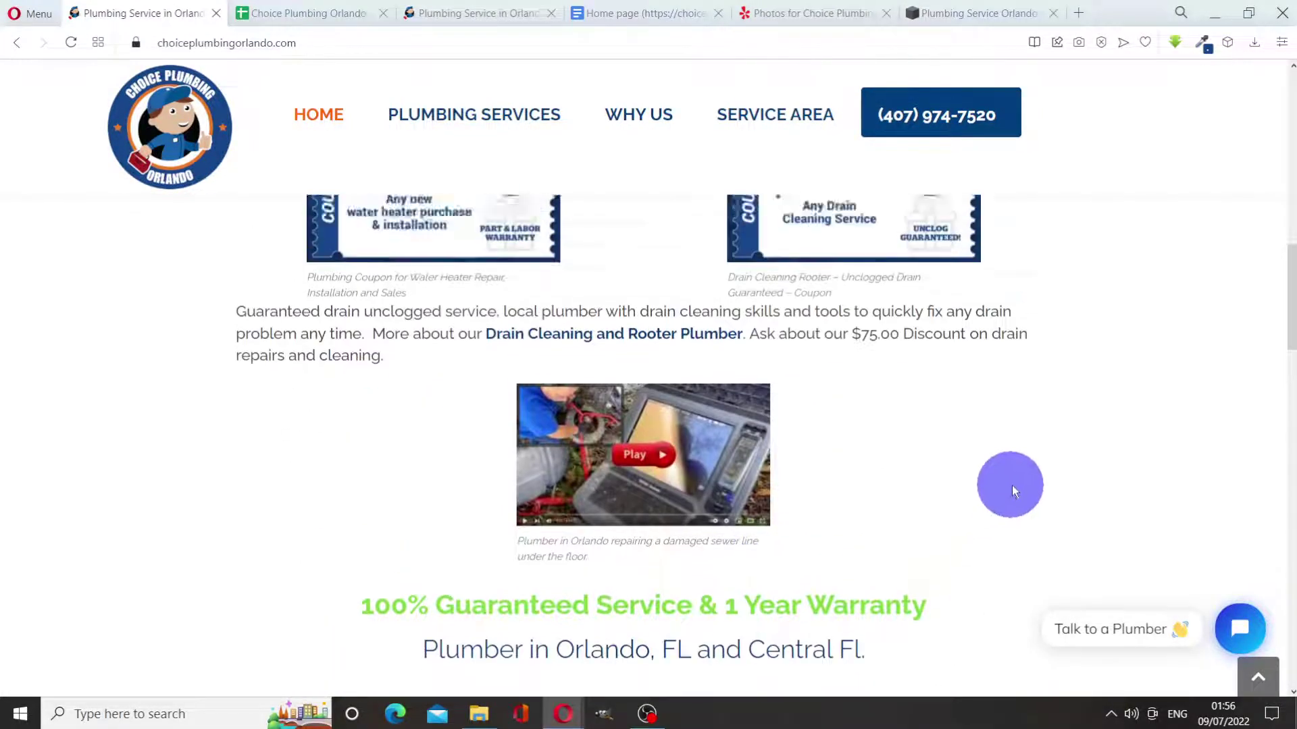
scroll(990, 505, "up", 5)
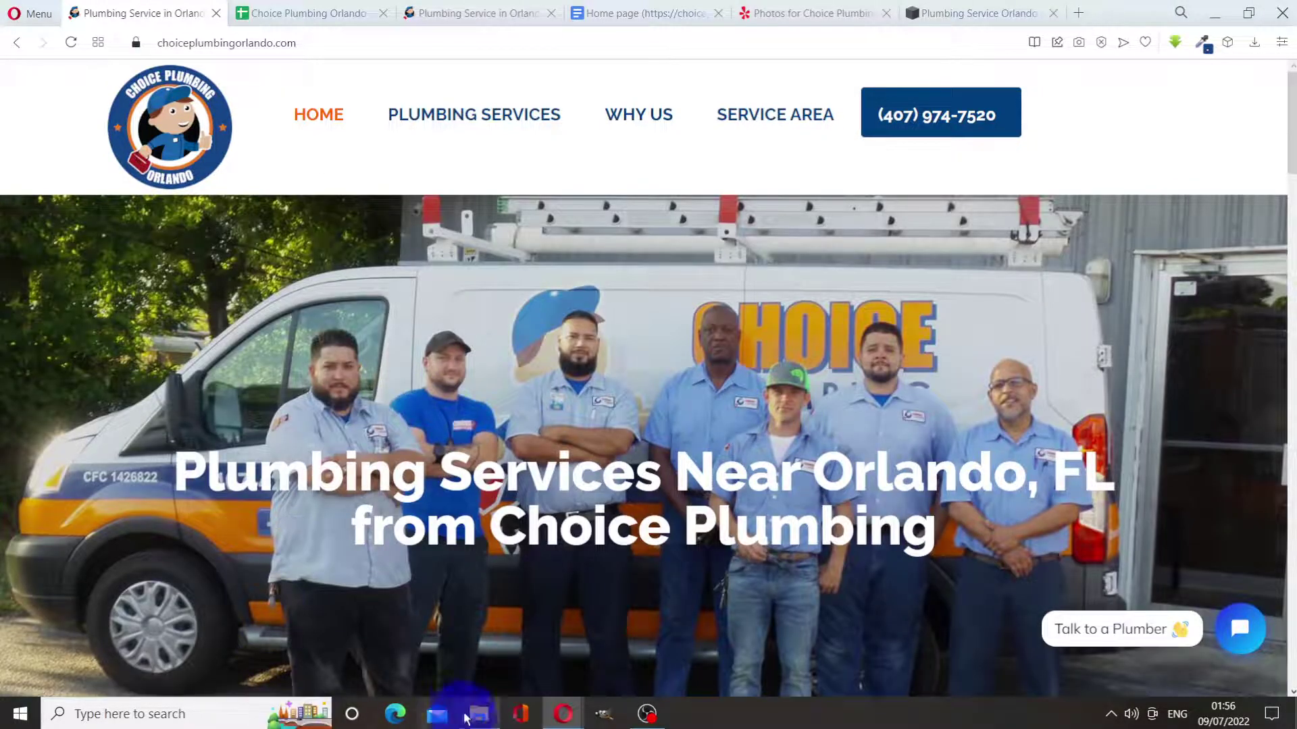
mouse_move(481, 696)
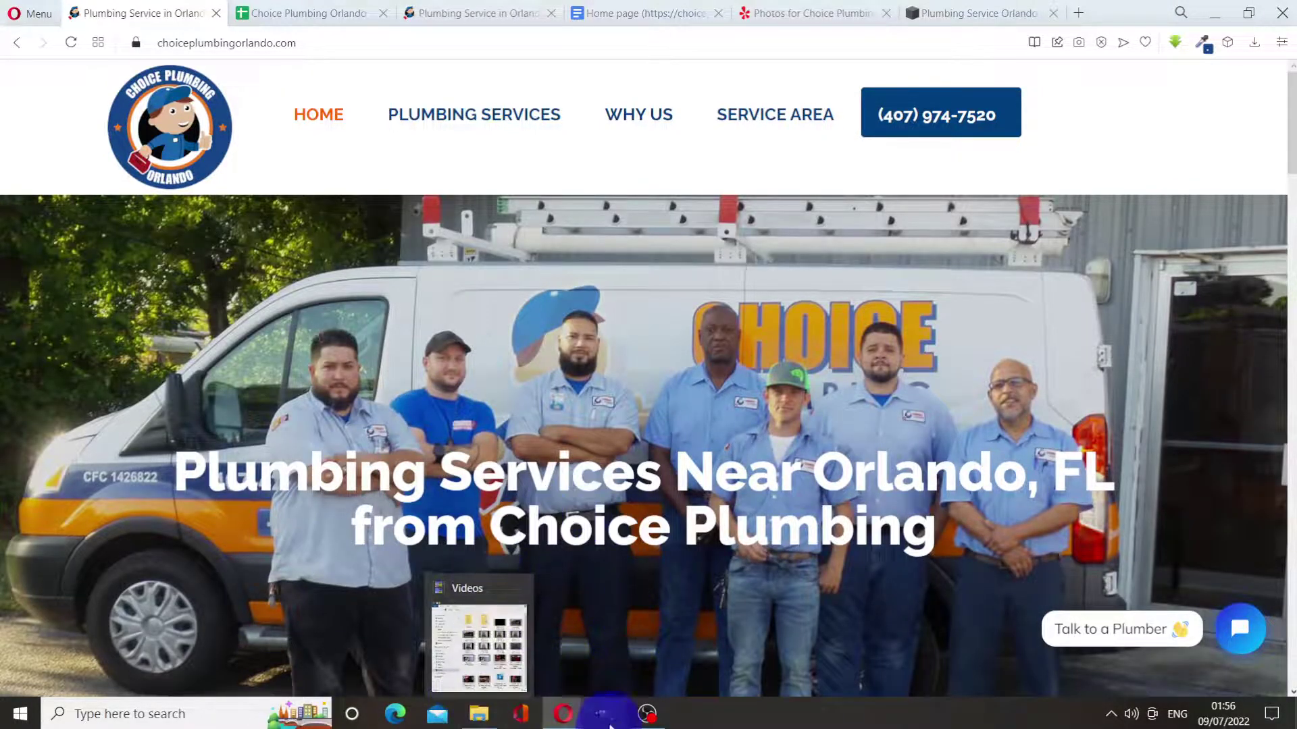
Open the Initial Audit sheet of the Choice Plumbing Orlando spreadsheet and examine its analytics, response time, SSL, ranked keyword and H1 columns.
left_click(284, 20)
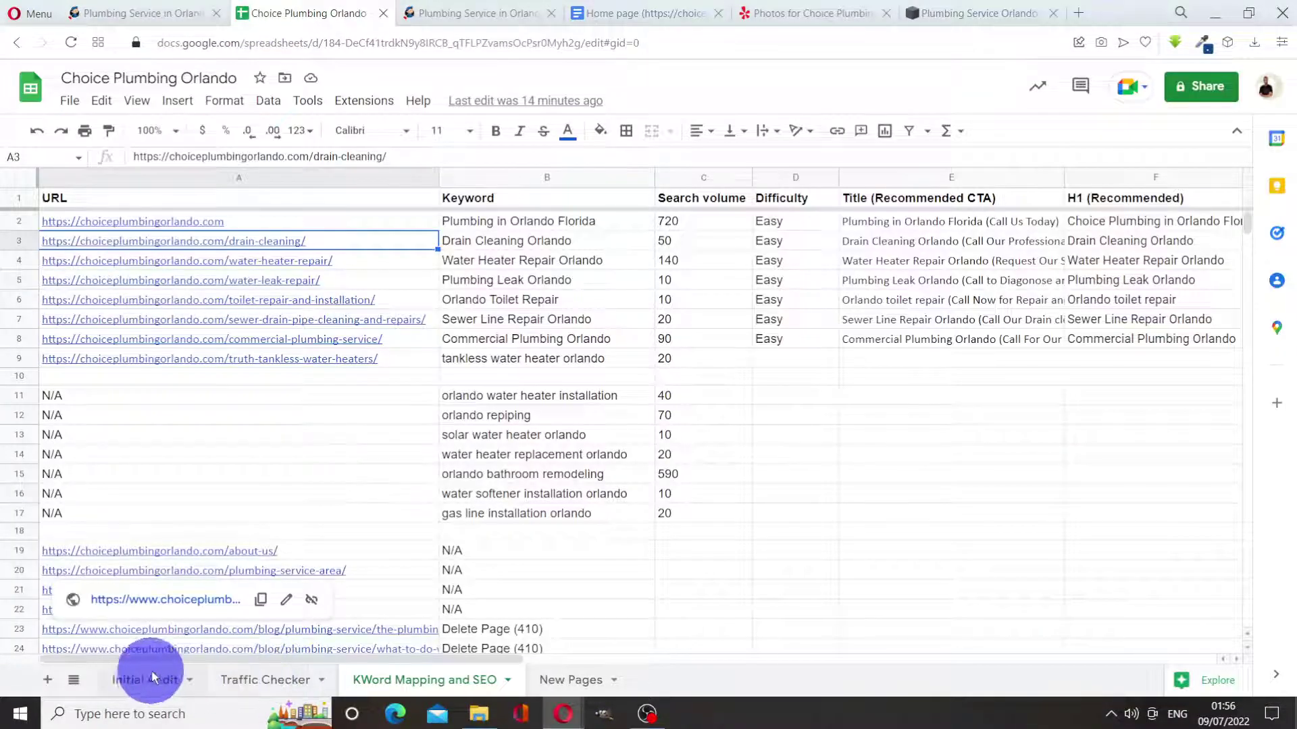
left_click(155, 677)
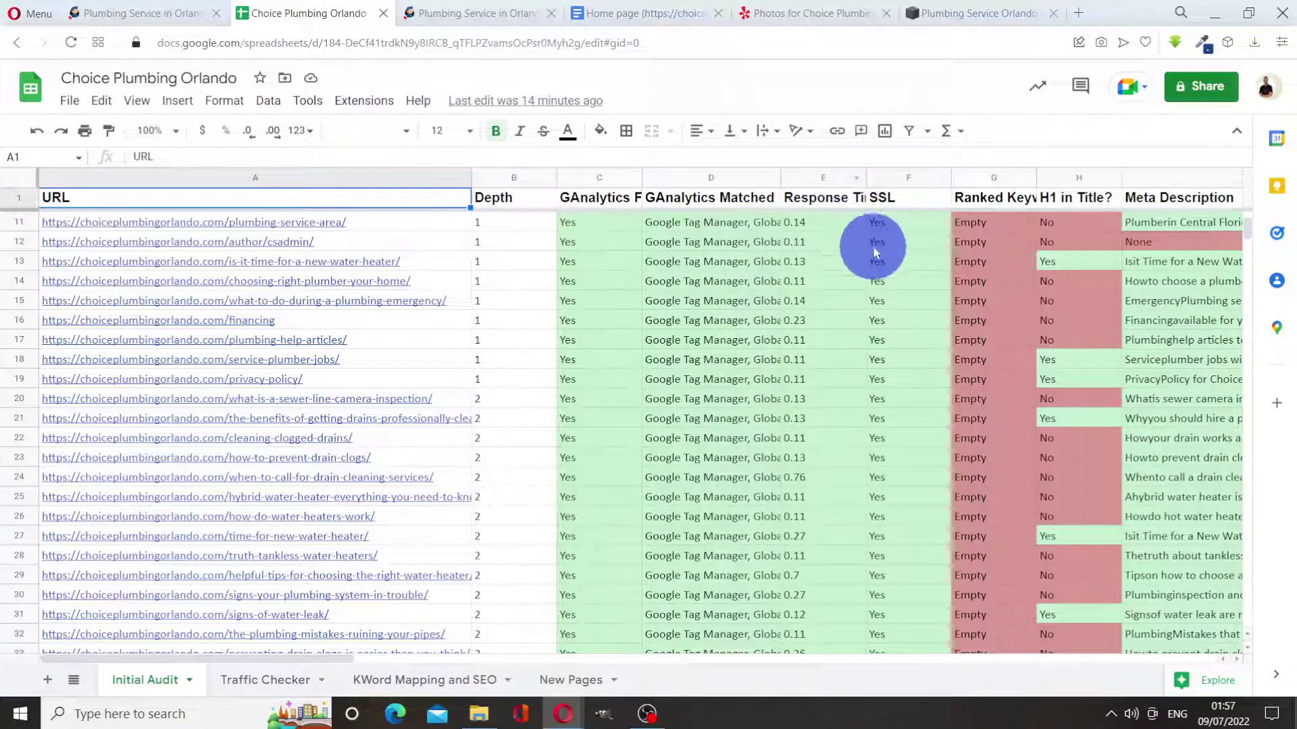
scroll(810, 379, "down", 4)
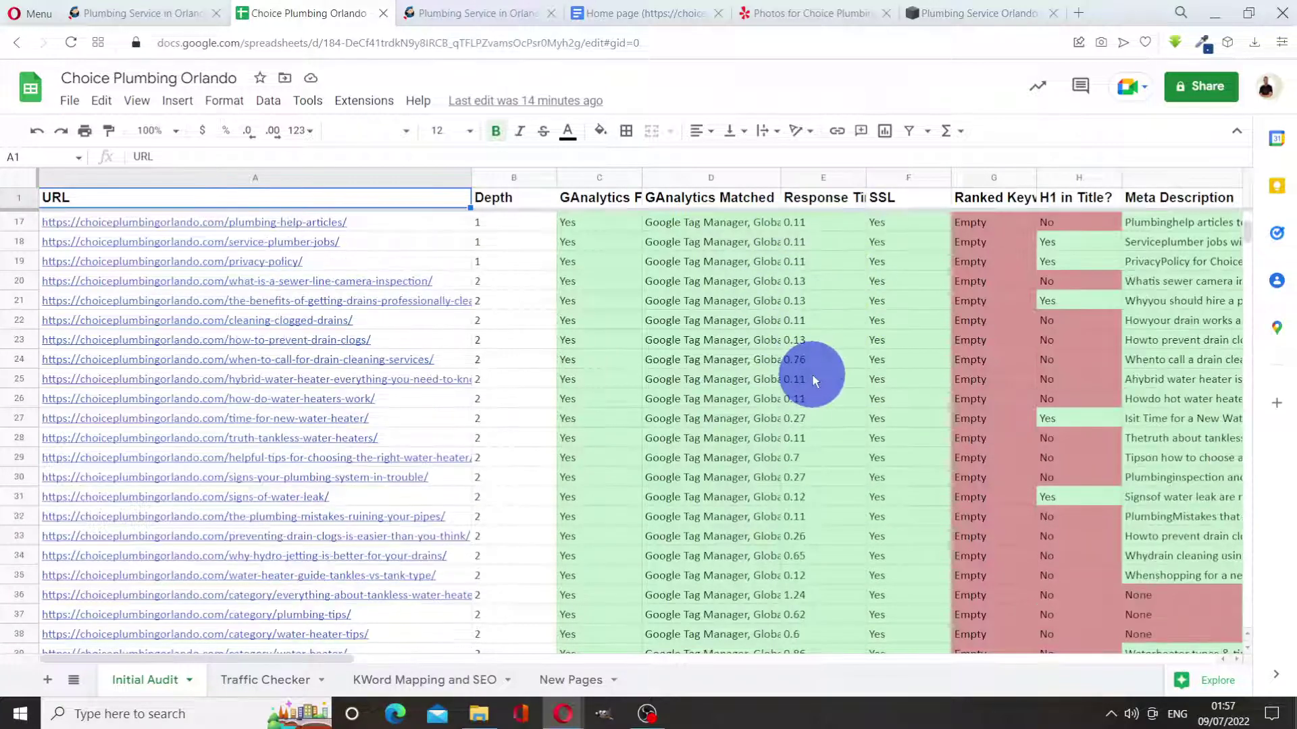
scroll(823, 378, "down", 2)
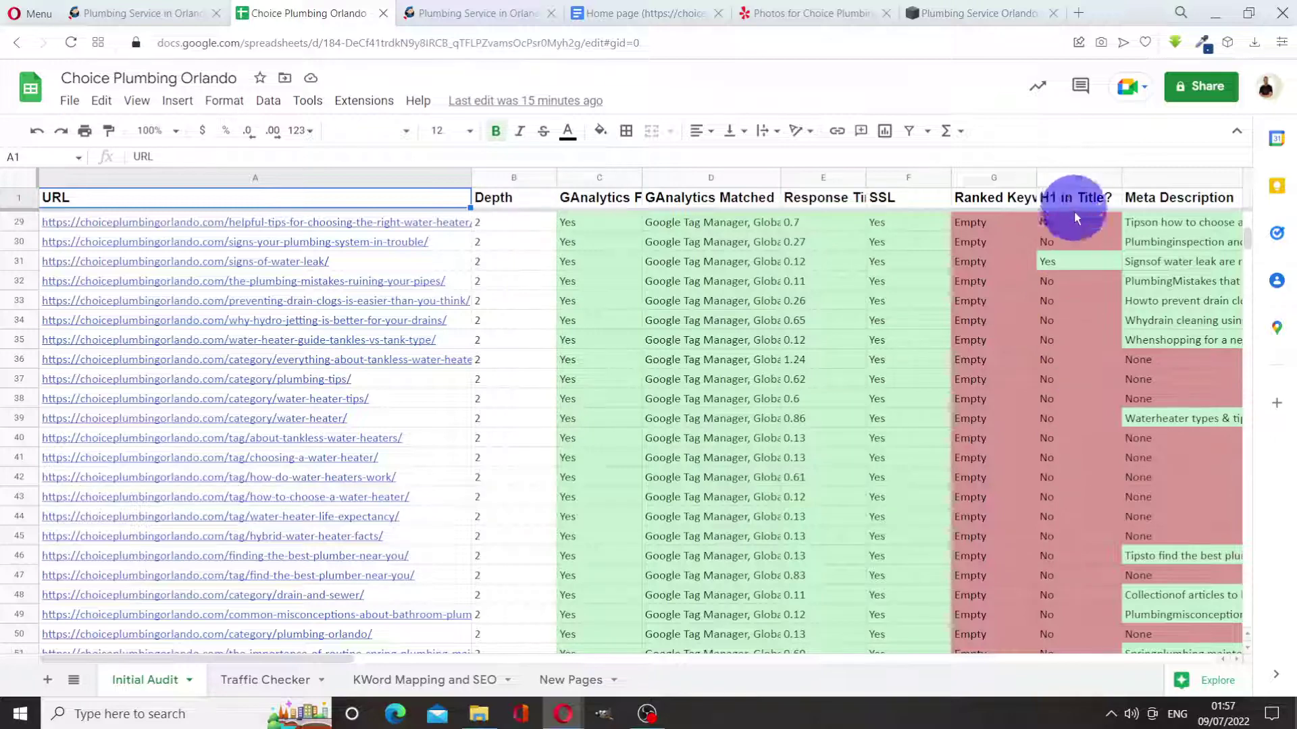
scroll(1080, 358, "down", 1)
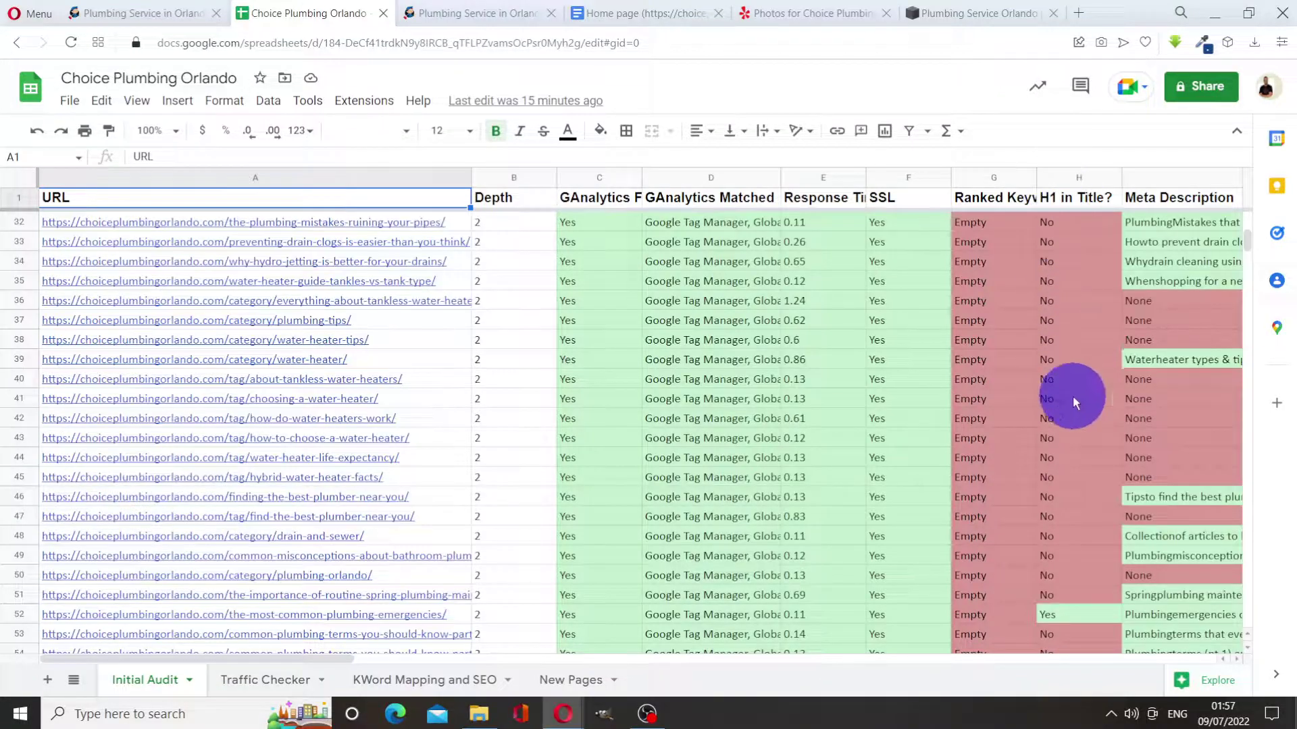
scroll(1073, 396, "down", 3)
scroll(1073, 403, "down", 3)
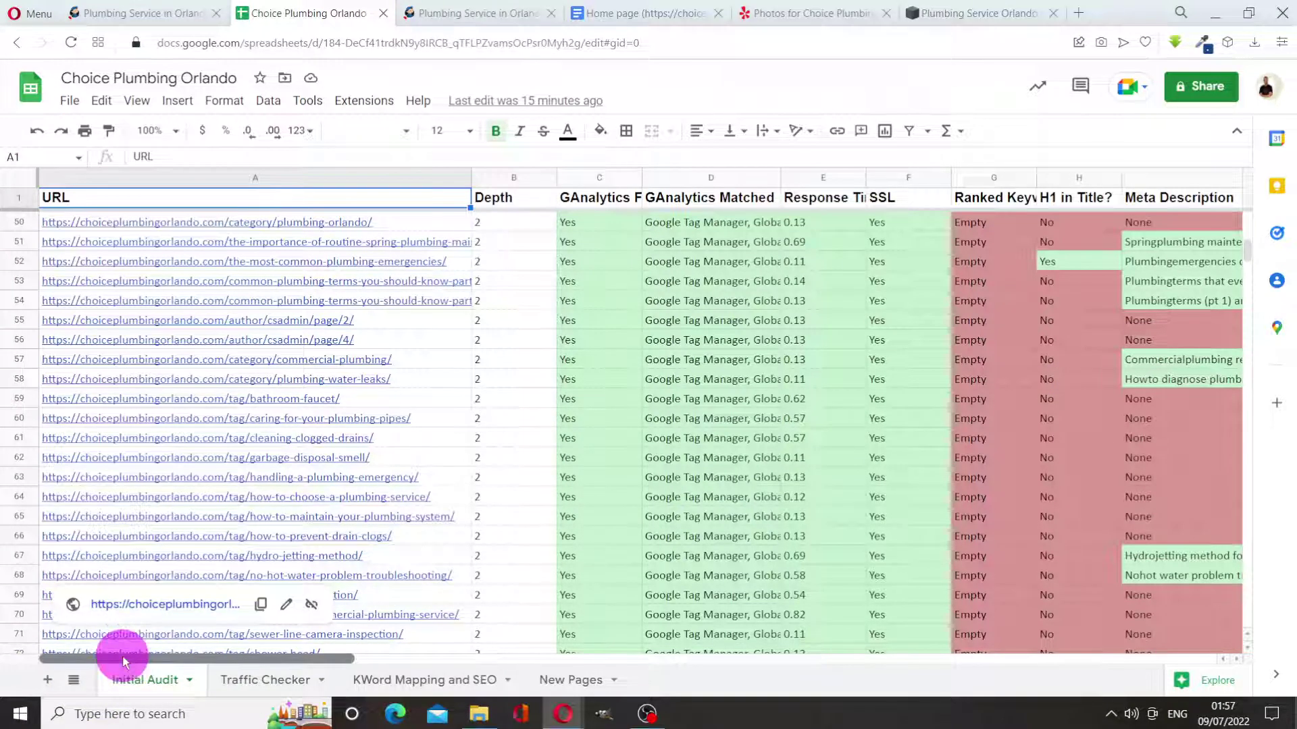
Examine the audit's meta description, canonical link, status, contact, title, word count and redirect columns, and return to the URL column.
left_click_drag(123, 656, 342, 670)
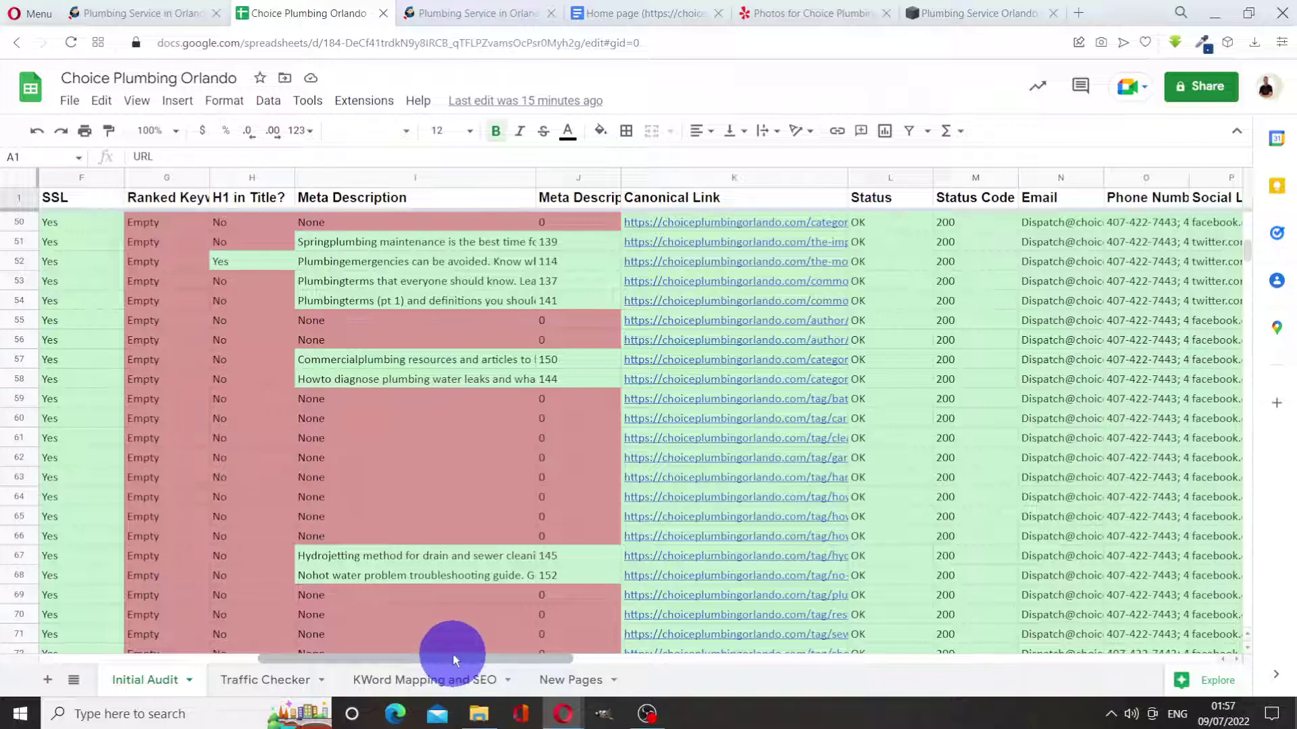
left_click_drag(452, 655, 610, 658)
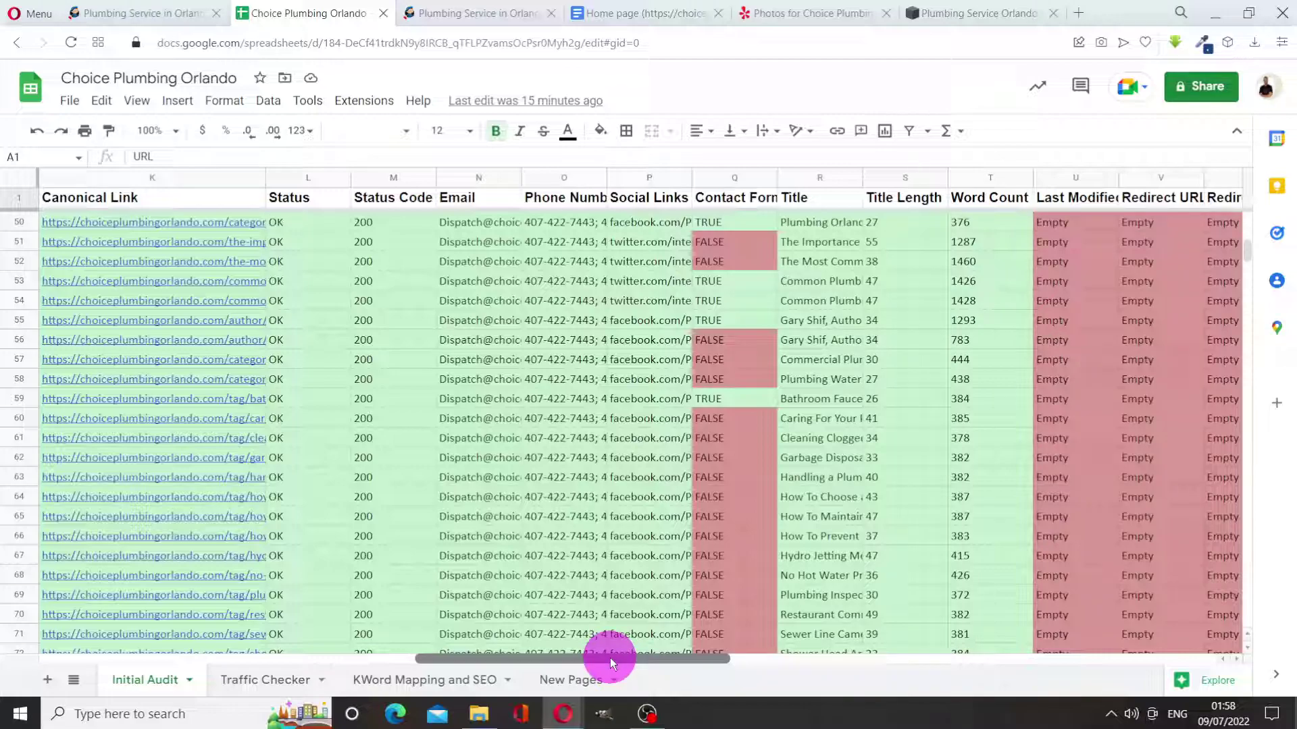
left_click_drag(614, 662, 262, 617)
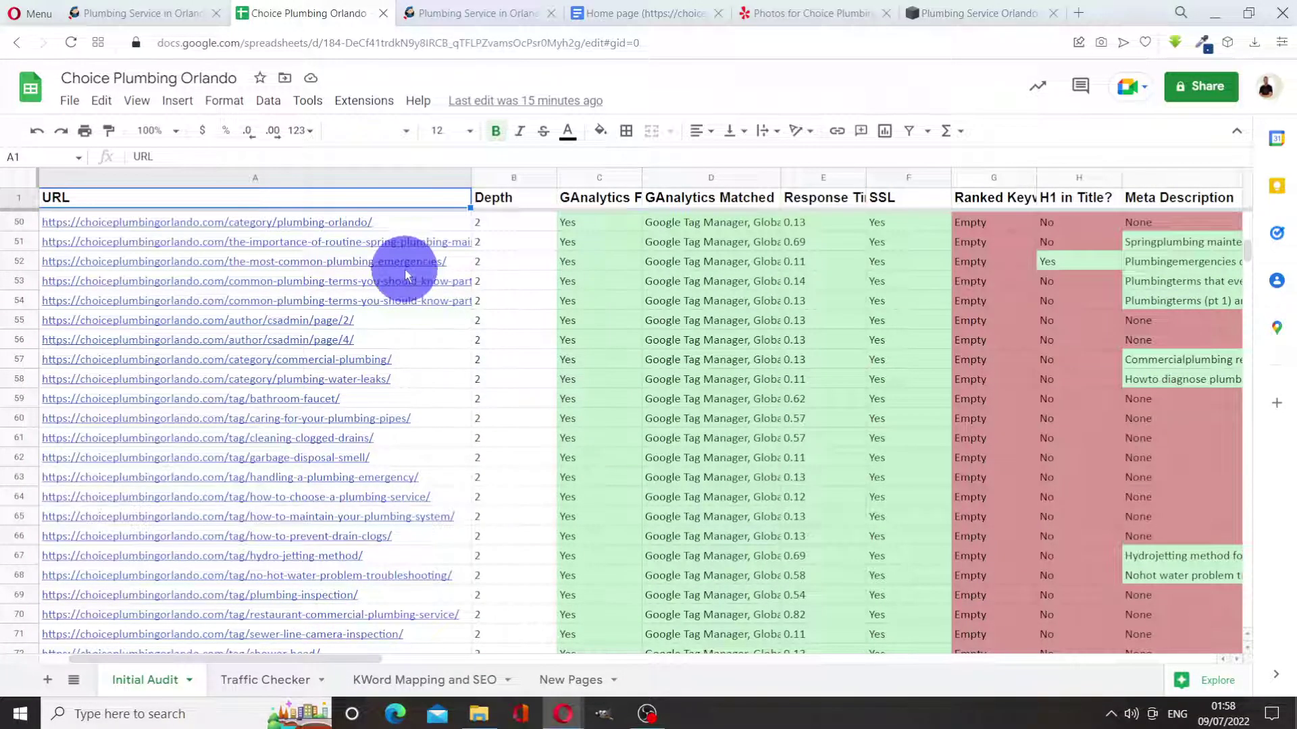
Return to the Choice Plumbing website and review the home page's layout and content from the hero image to the footer.
left_click(139, 12)
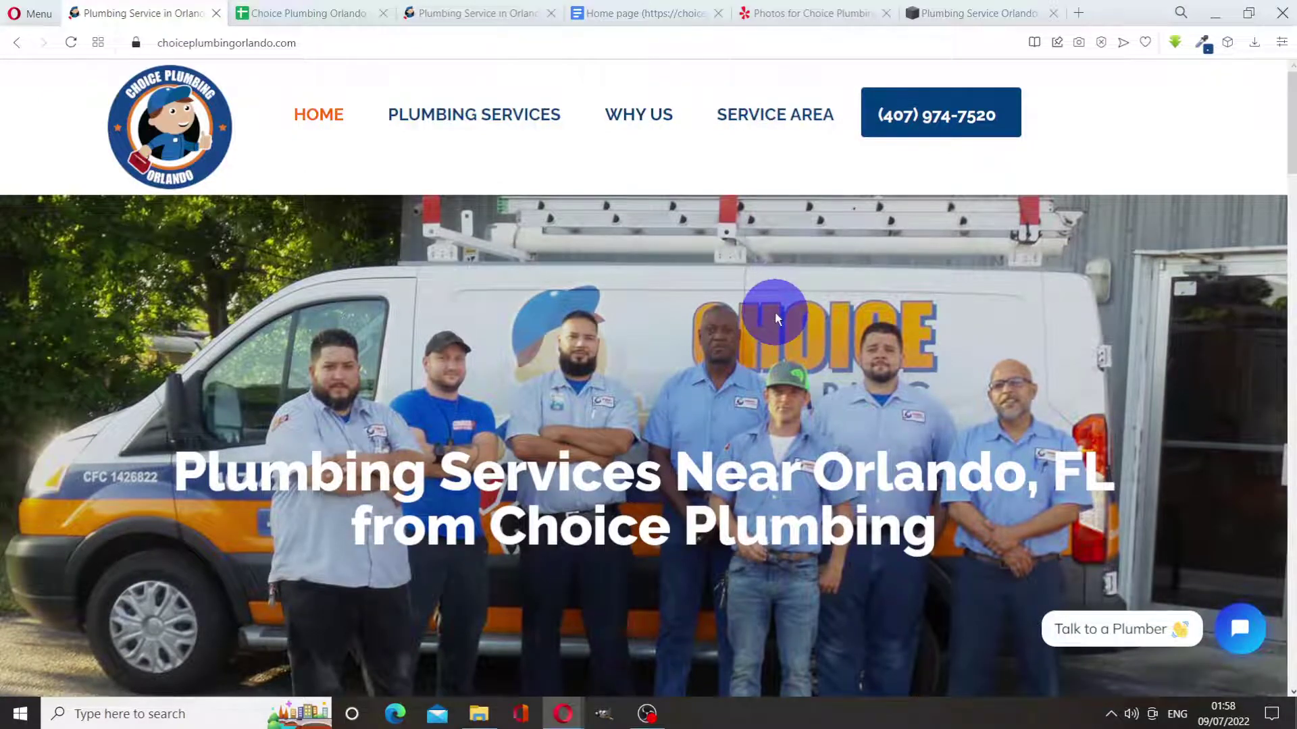
scroll(777, 312, "down", 4)
scroll(777, 313, "down", 3)
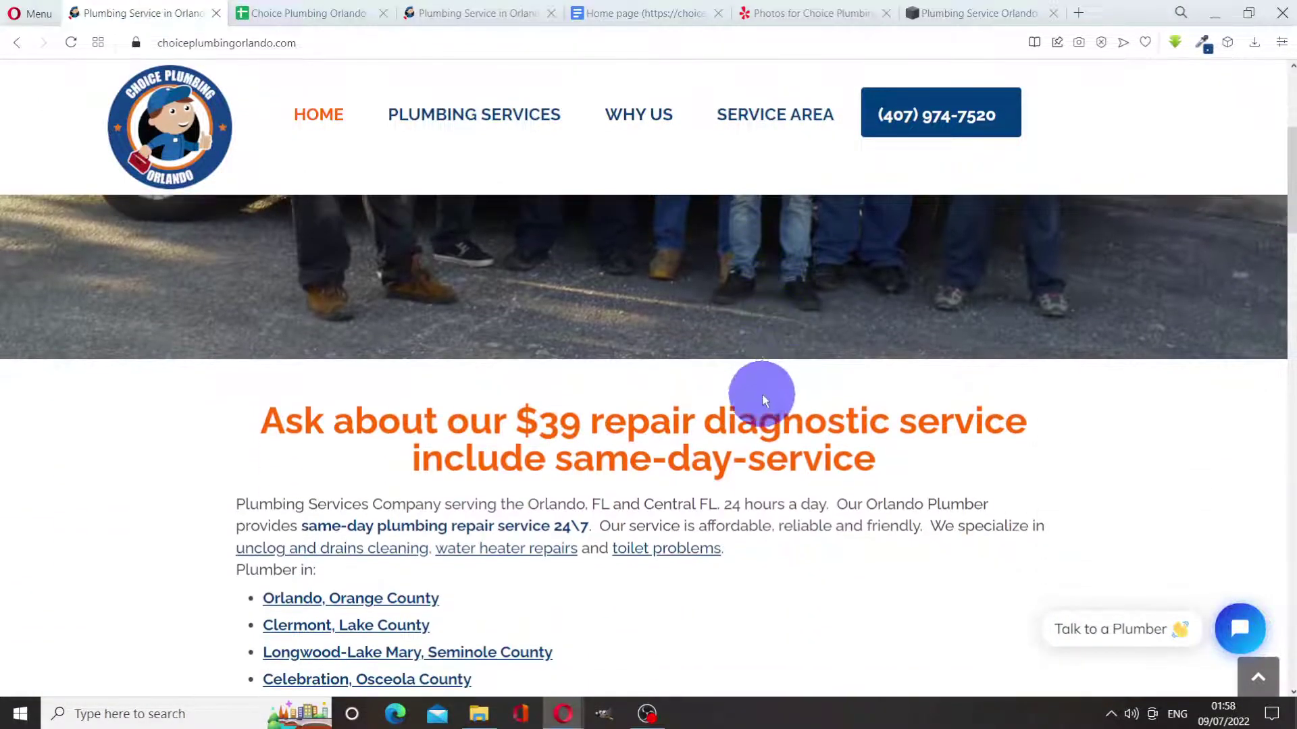
scroll(806, 414, "down", 15)
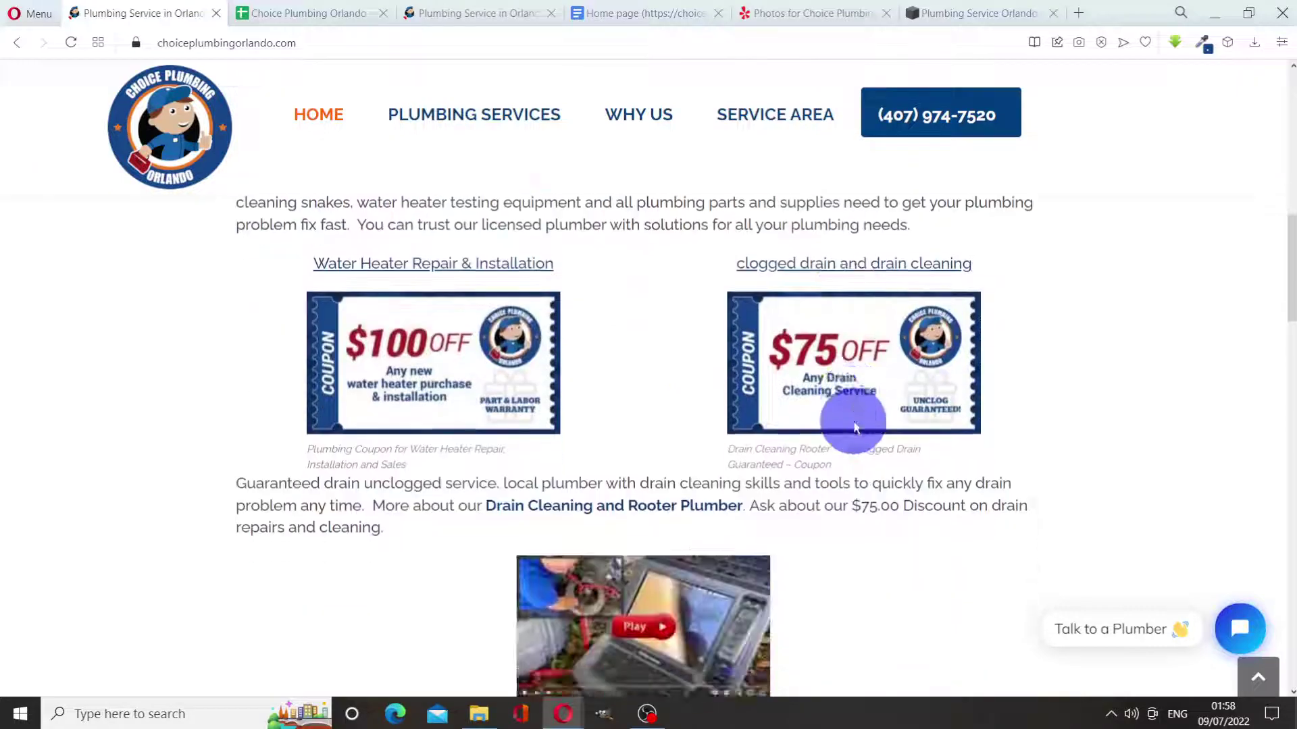
scroll(868, 409, "down", 1)
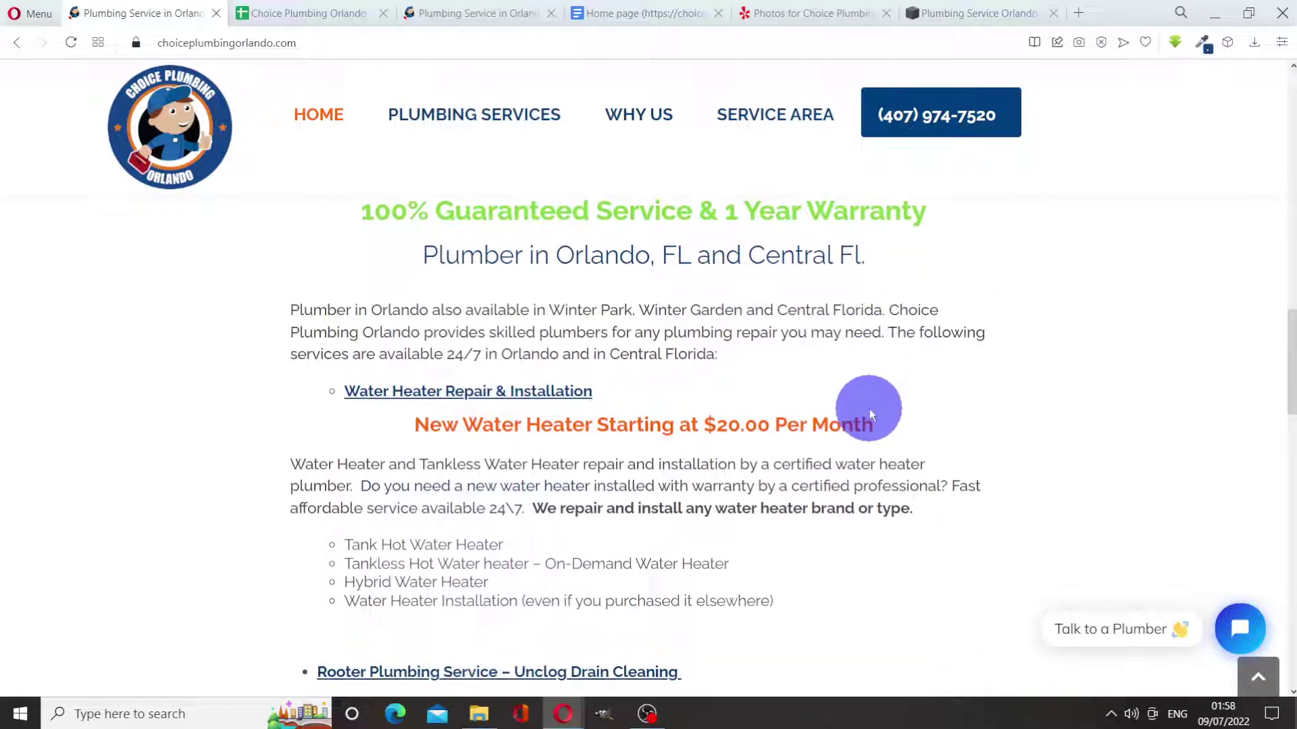
scroll(865, 407, "down", 4)
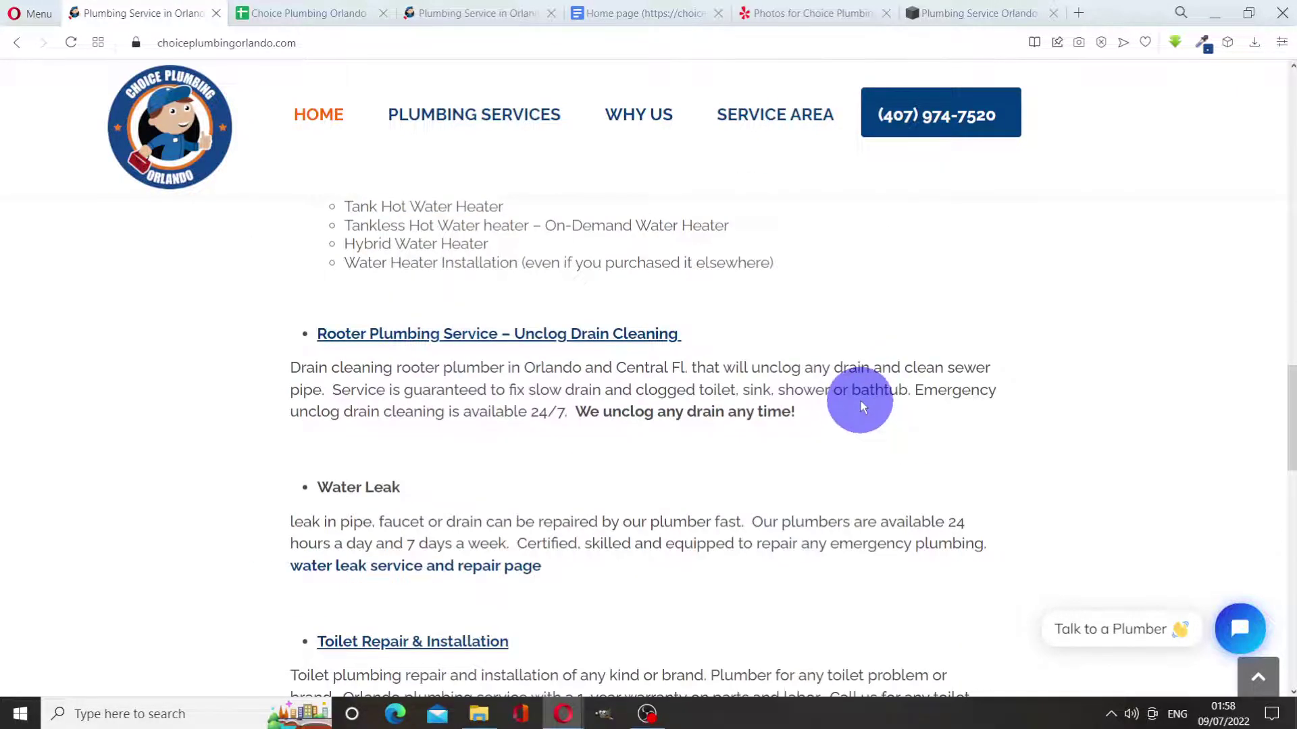
scroll(861, 402, "down", 6)
scroll(862, 405, "down", 5)
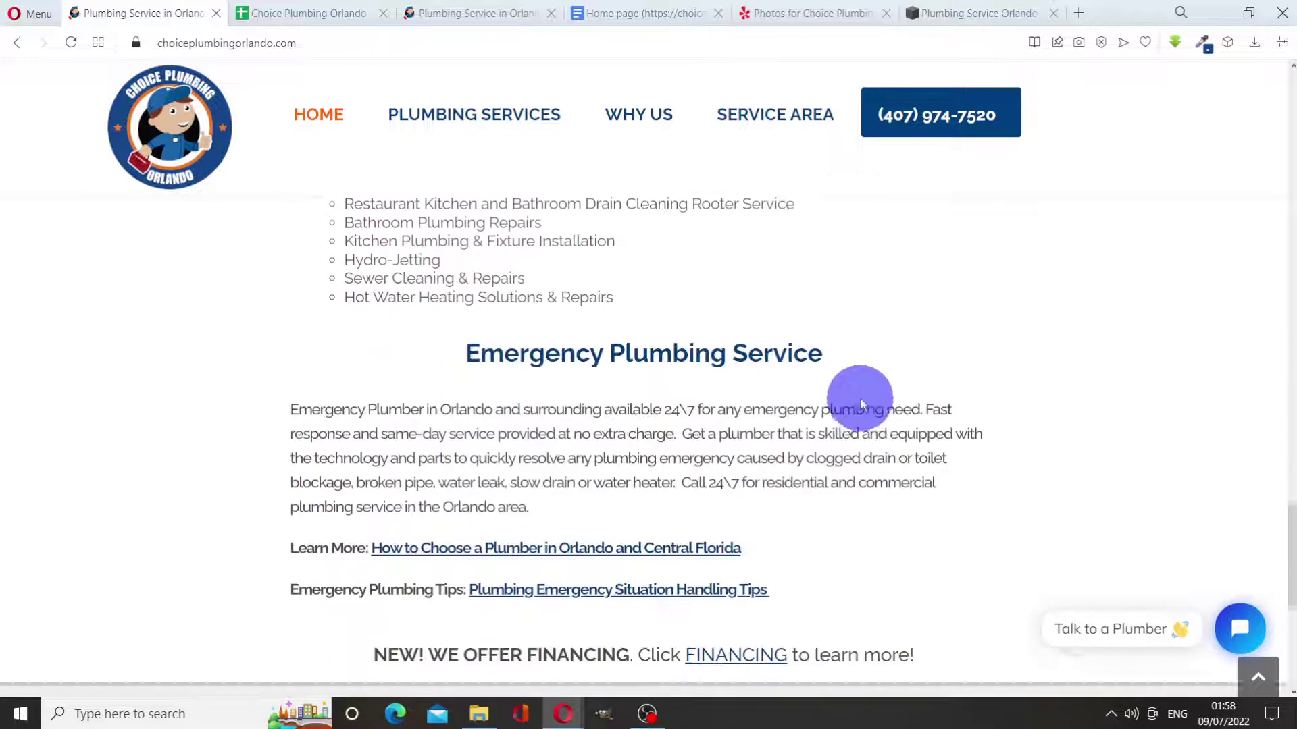
scroll(863, 395, "down", 4)
scroll(1014, 387, "up", 4)
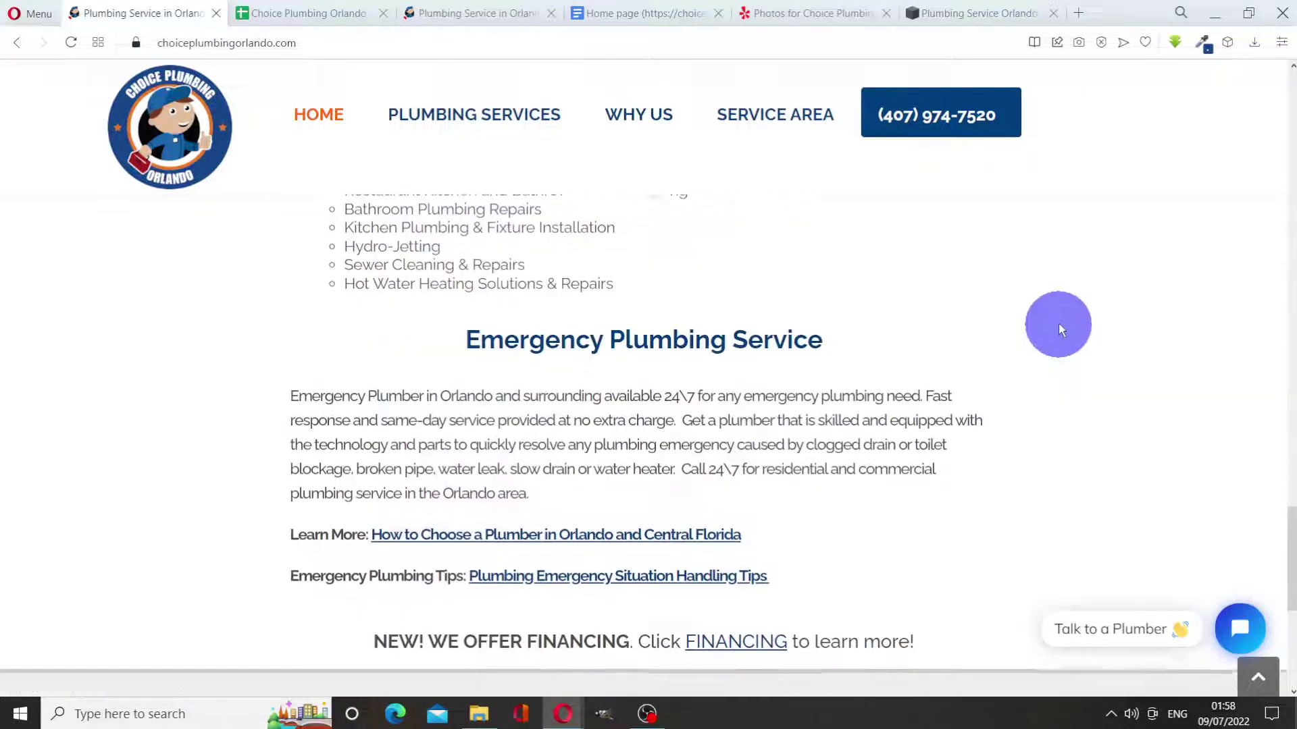
scroll(1063, 350, "up", 12)
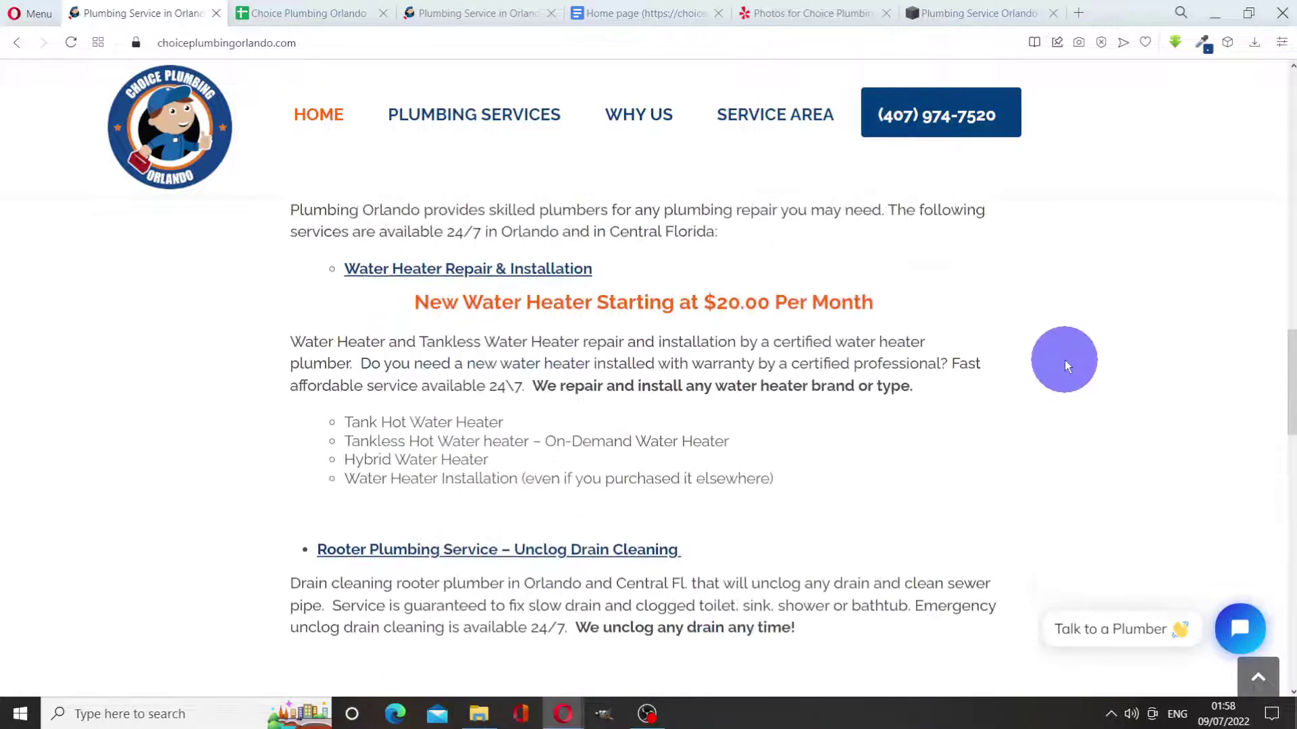
scroll(1079, 404, "up", 6)
scroll(1086, 362, "up", 6)
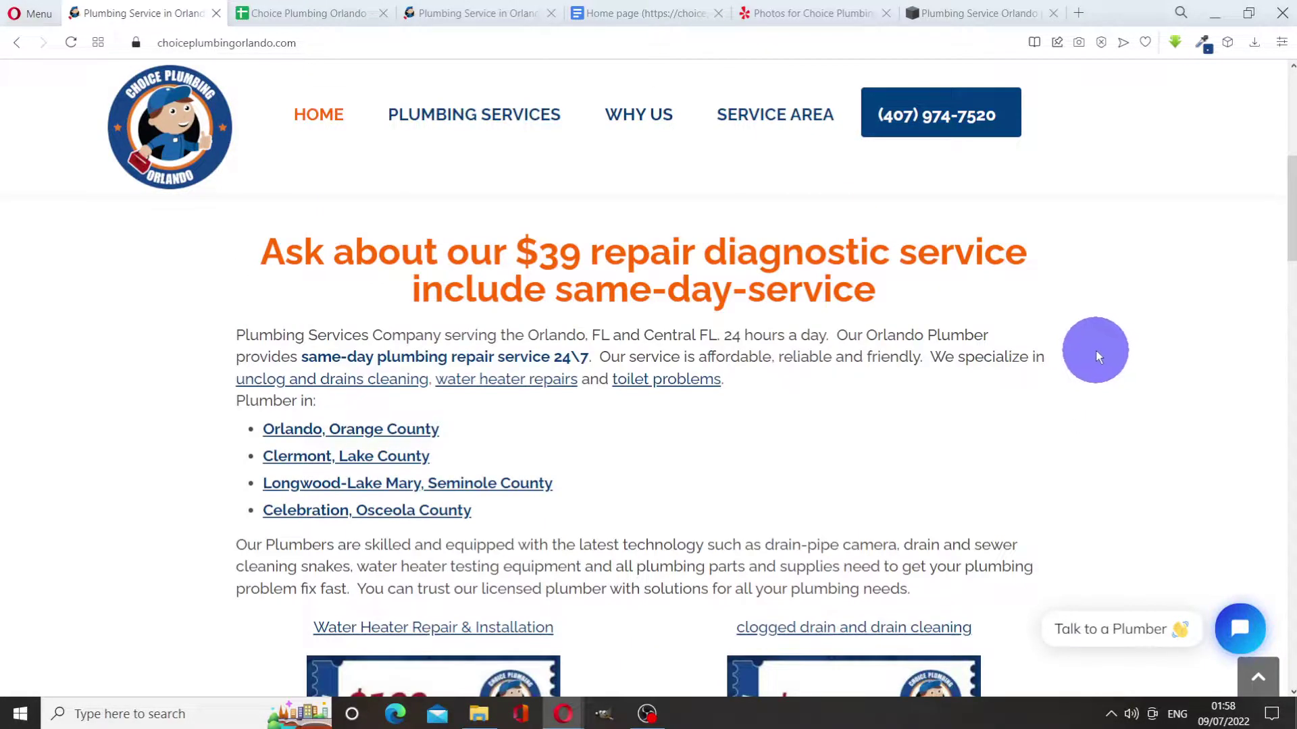
scroll(1095, 350, "up", 6)
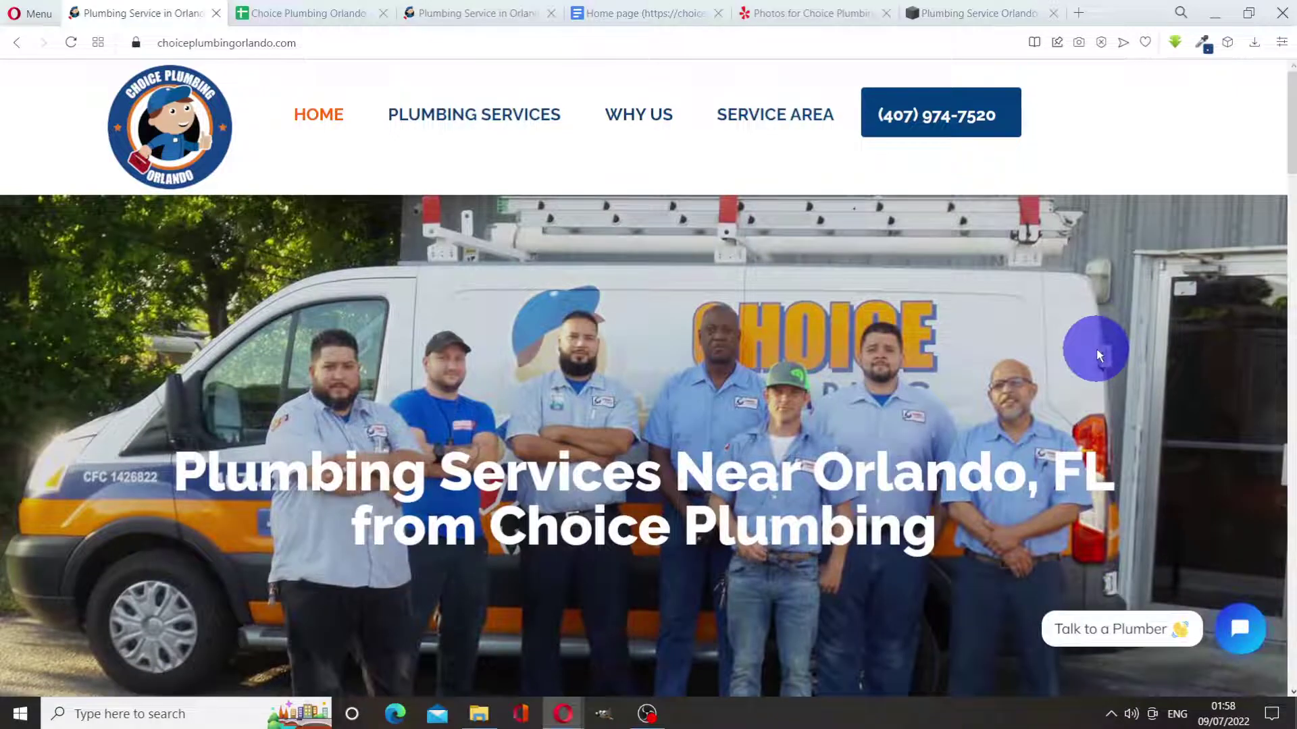
Examine the hero photo, headline and diagnostic service offer on the current Choice Plumbing home page.
scroll(927, 319, "down", 3)
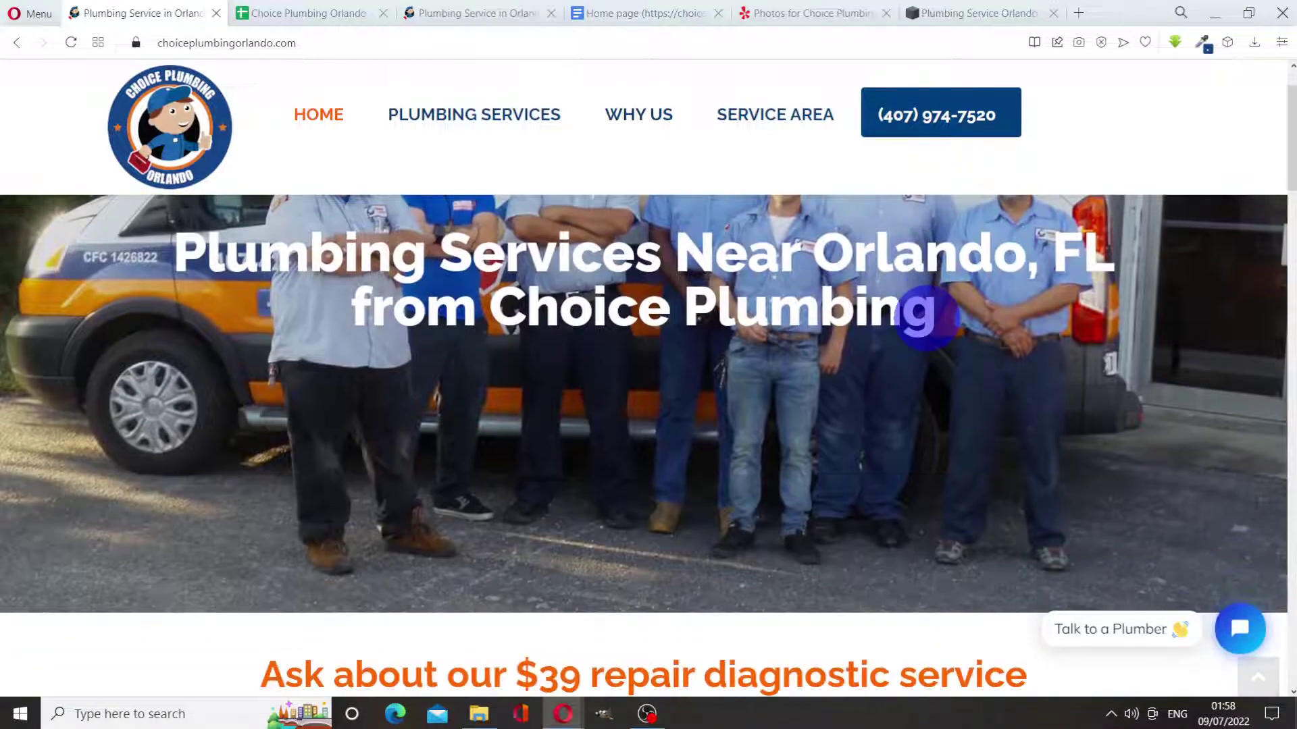
scroll(931, 319, "up", 3)
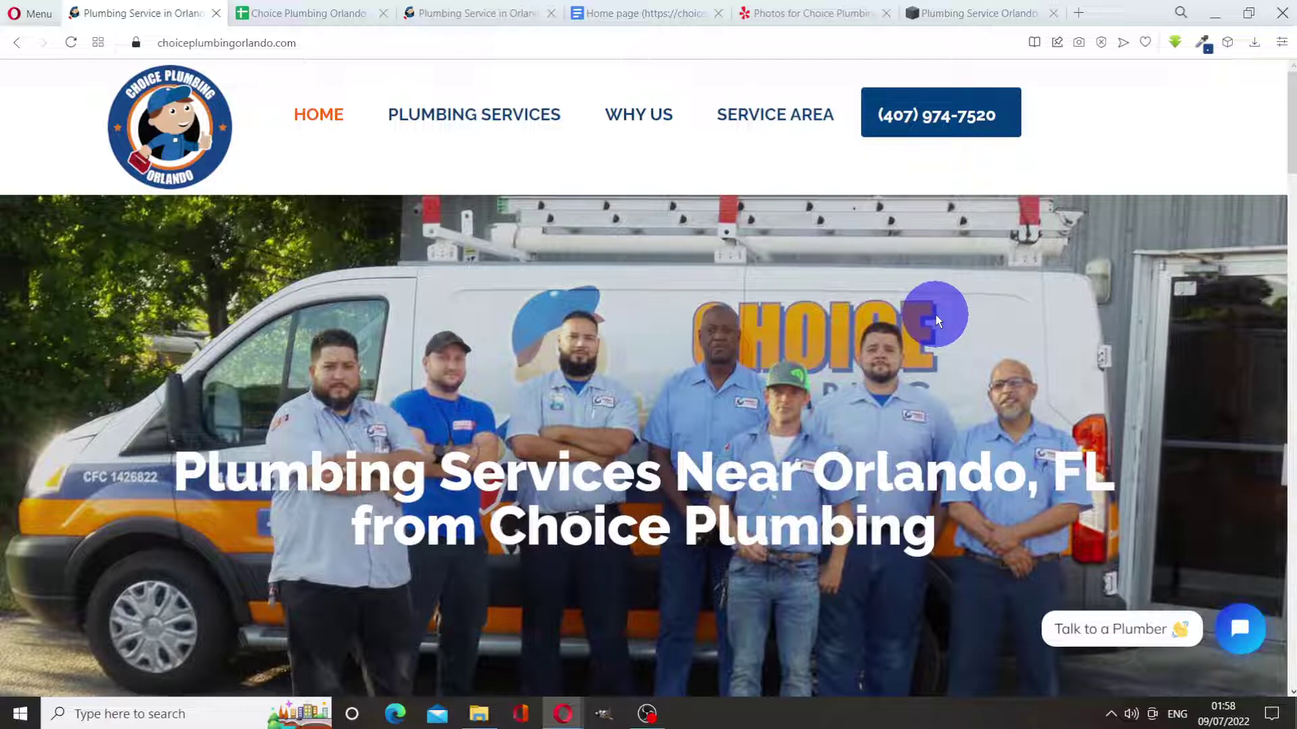
scroll(930, 319, "down", 3)
scroll(934, 320, "up", 3)
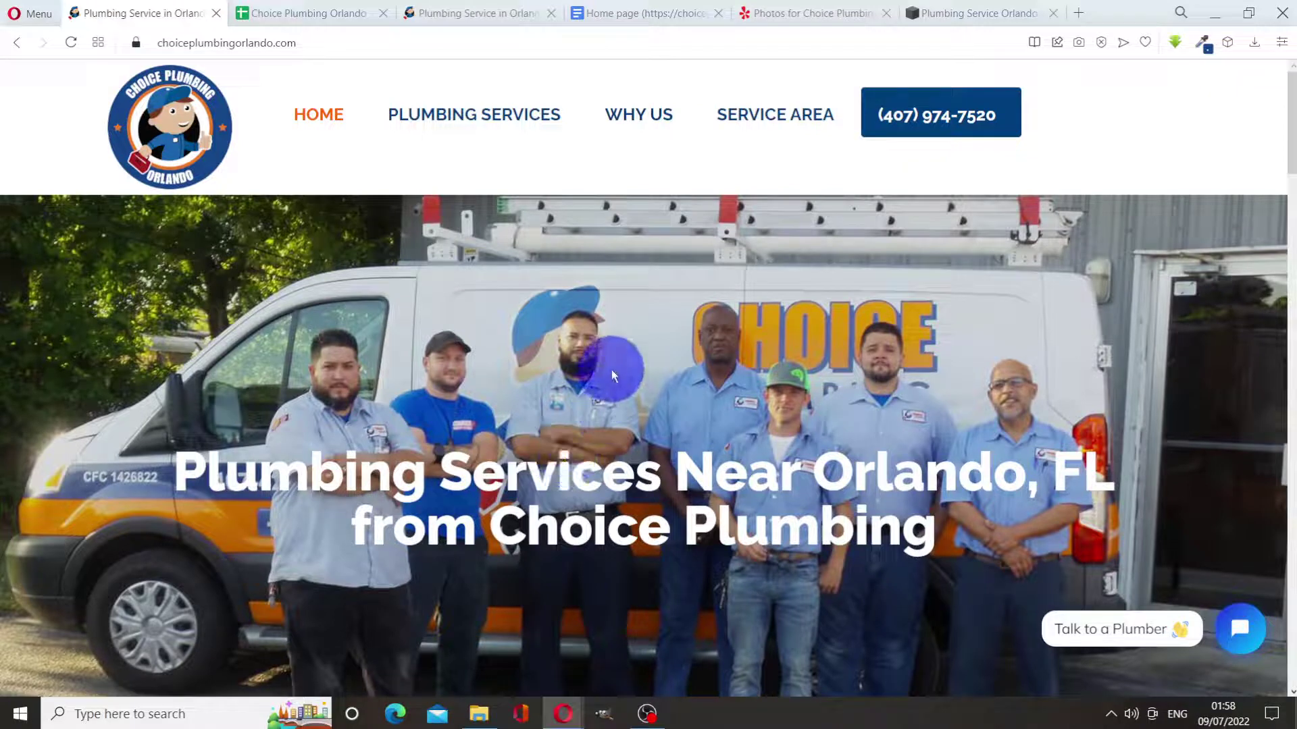
Switch to the Squarespace version of the Choice Plumbing site and examine its hero, service sections and coupon offers.
left_click(994, 18)
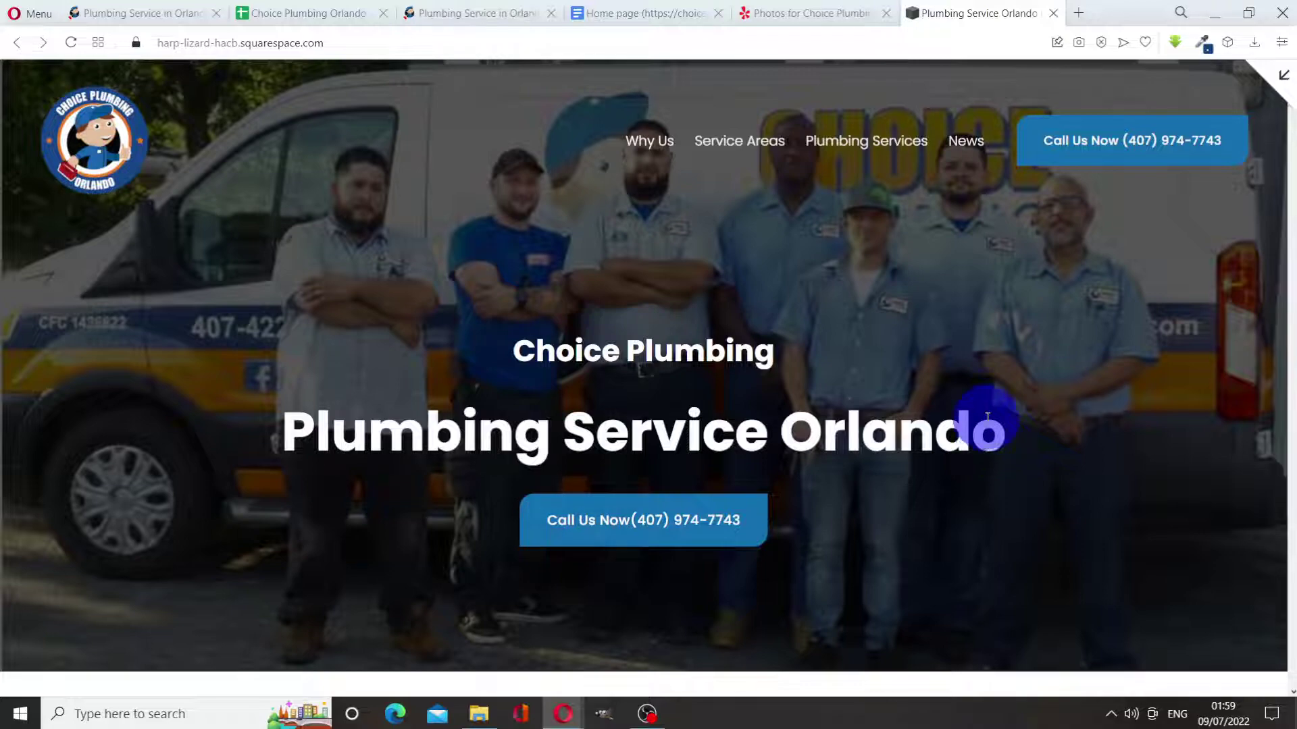
scroll(1048, 404, "down", 10)
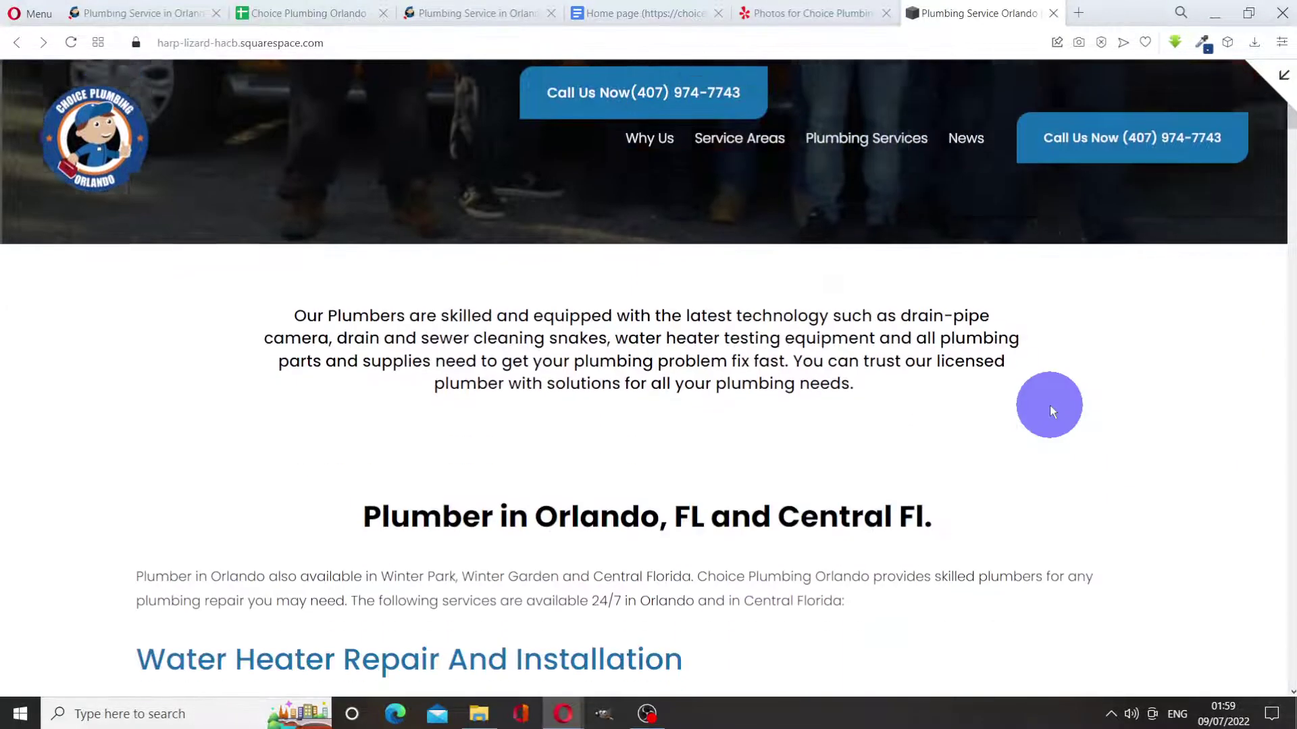
scroll(1049, 406, "down", 2)
scroll(1050, 405, "down", 12)
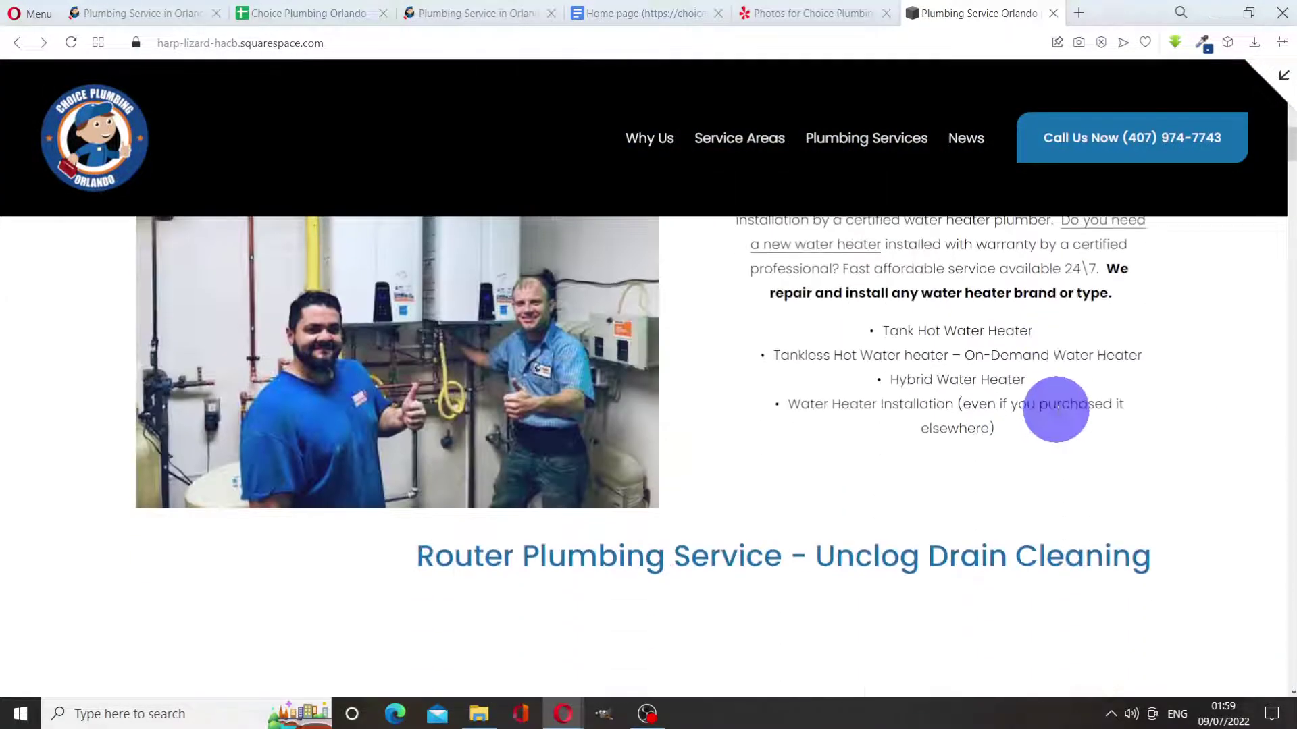
scroll(1057, 414, "down", 15)
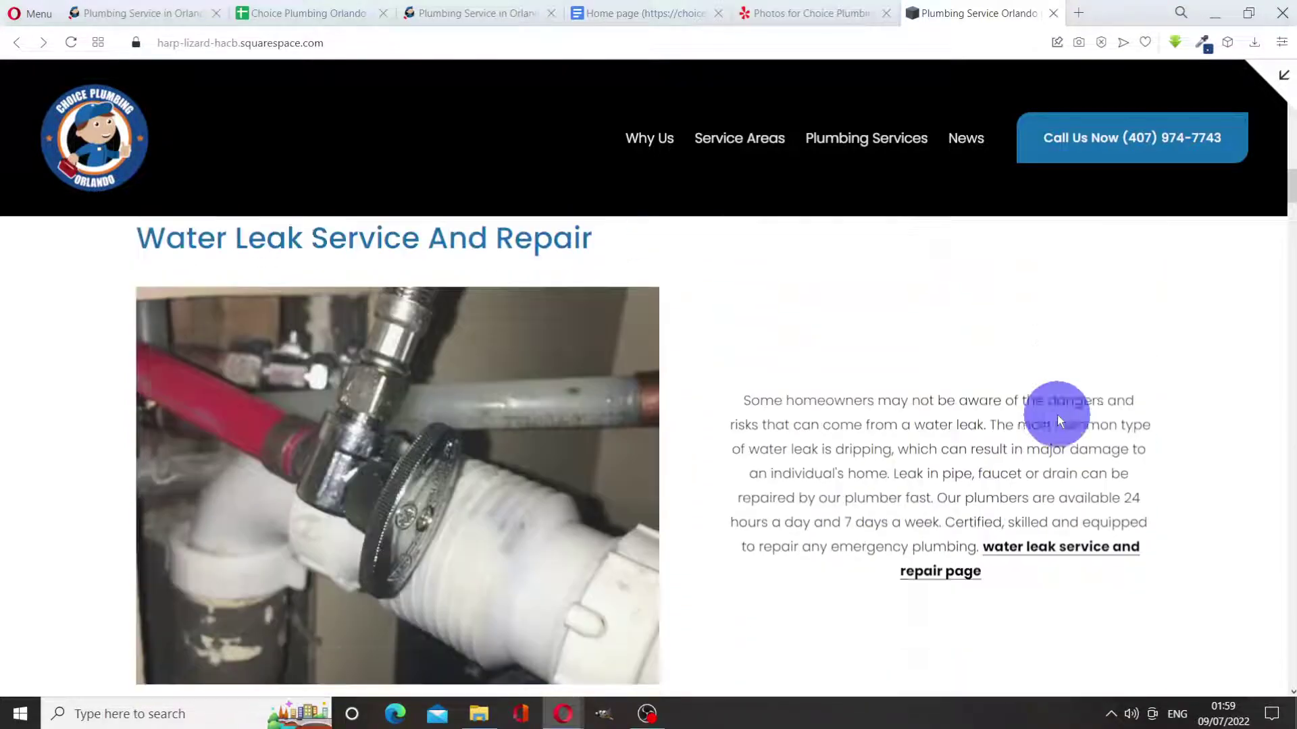
scroll(1058, 420, "down", 15)
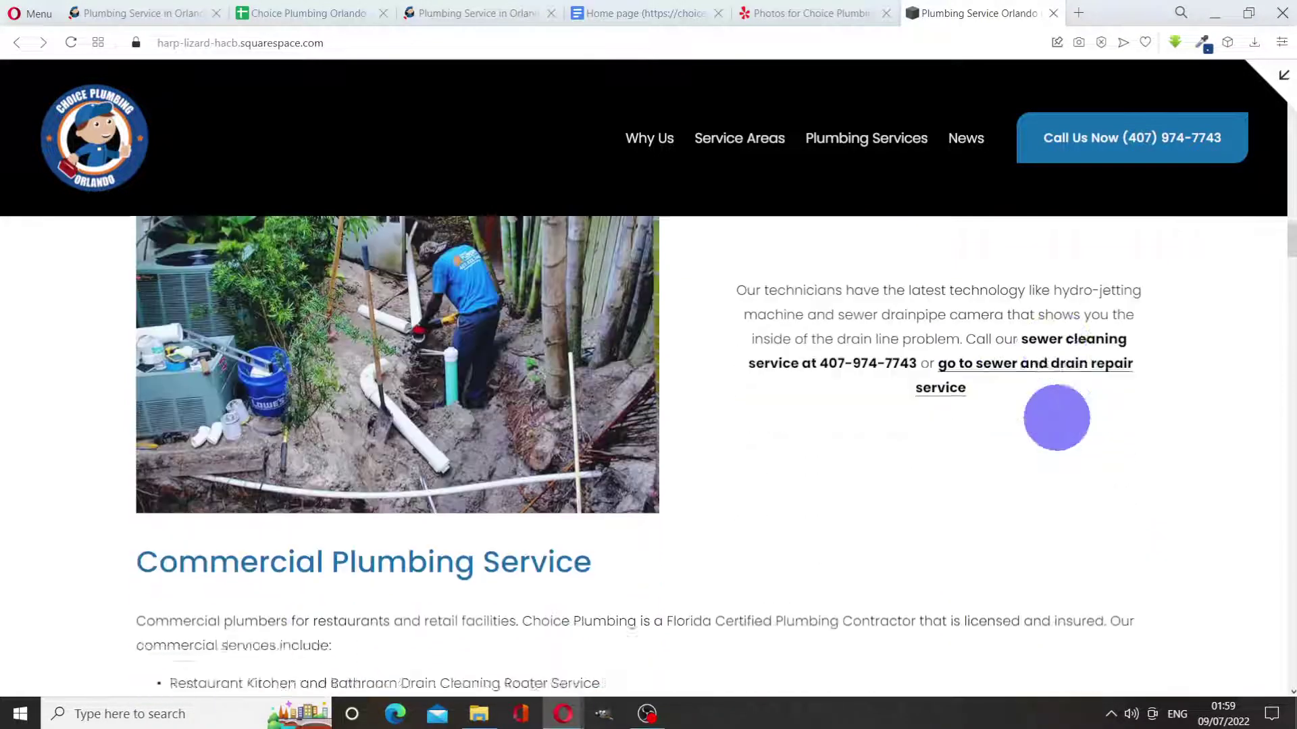
scroll(1058, 423, "down", 6)
scroll(1057, 432, "up", 7)
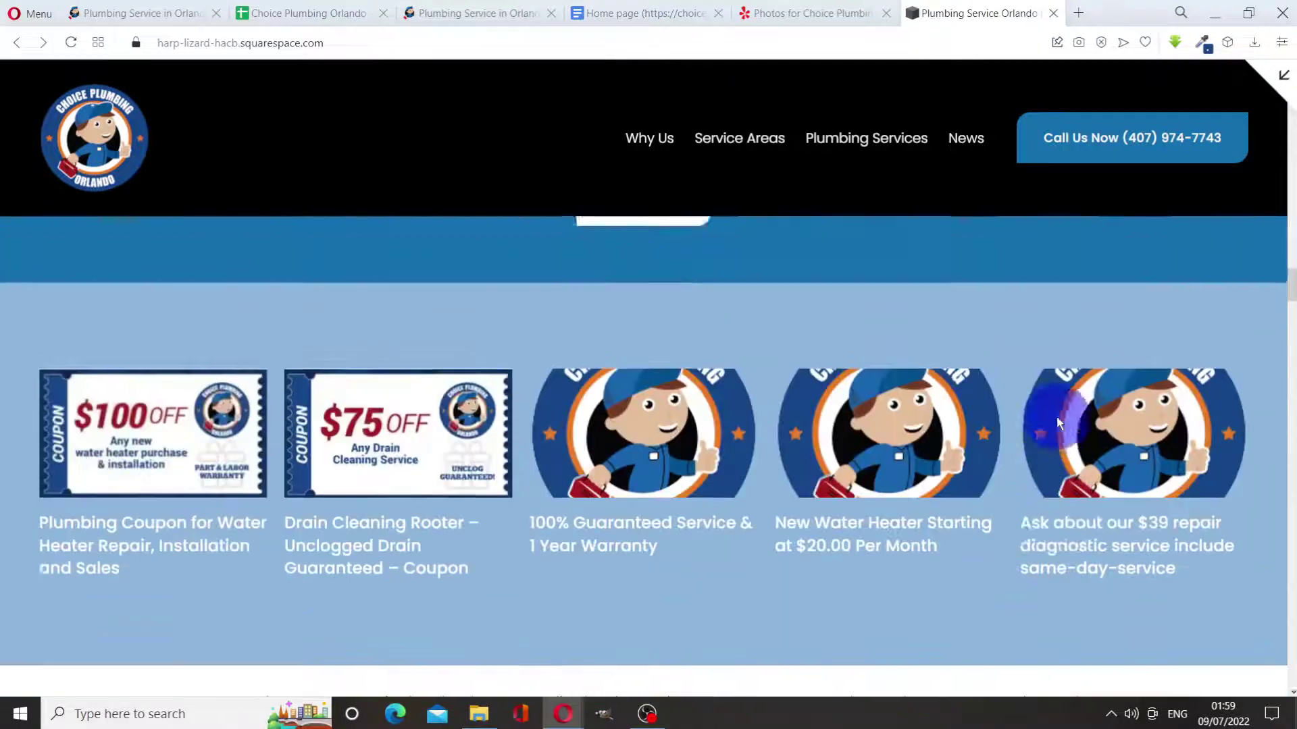
Examine the Squarespace page's sections on choosing a plumber, experience, plumbing emergencies and plumbing inspection.
scroll(1060, 511, "down", 10)
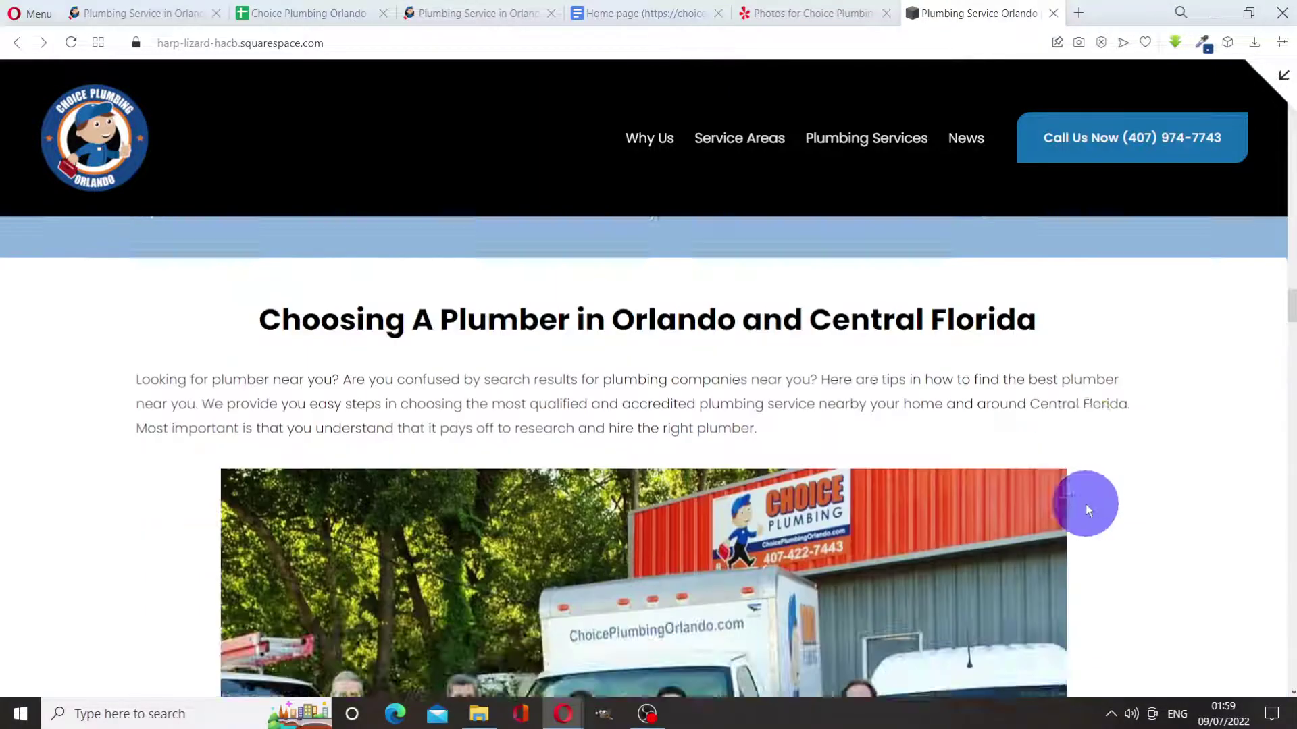
scroll(1088, 500, "down", 13)
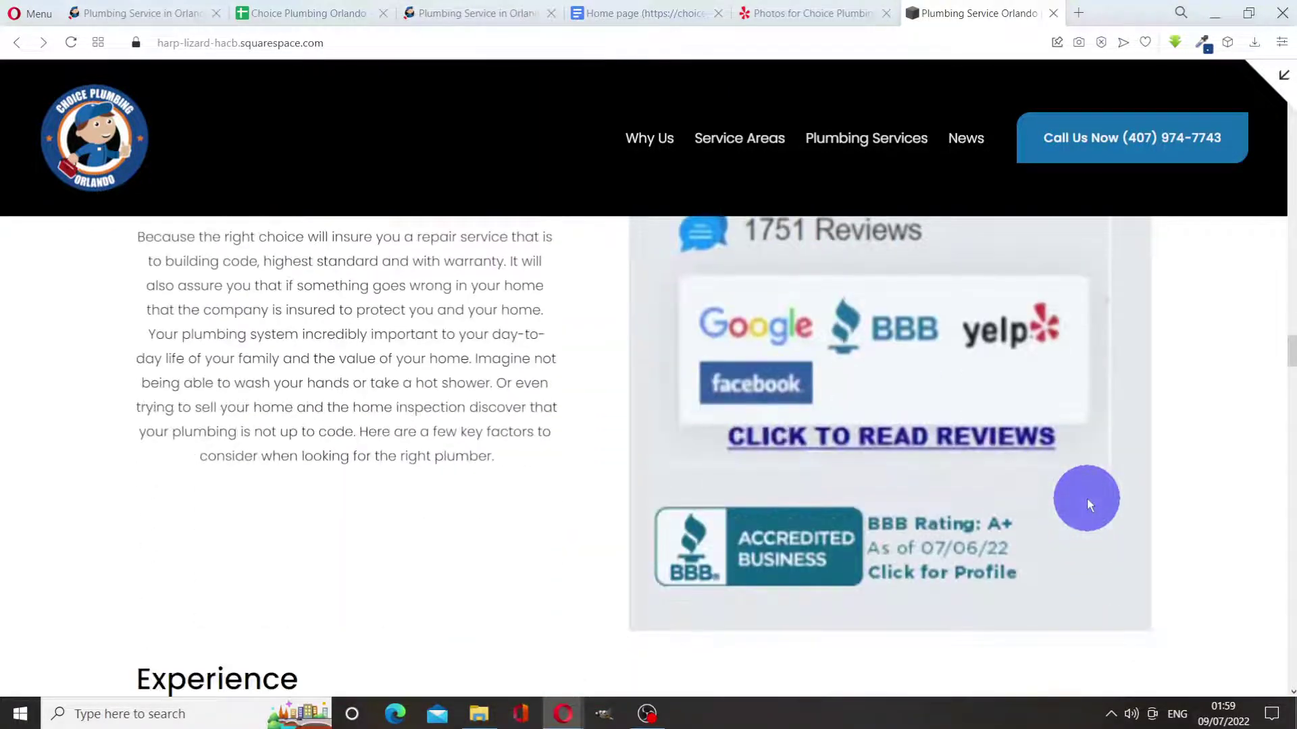
scroll(1088, 498, "down", 15)
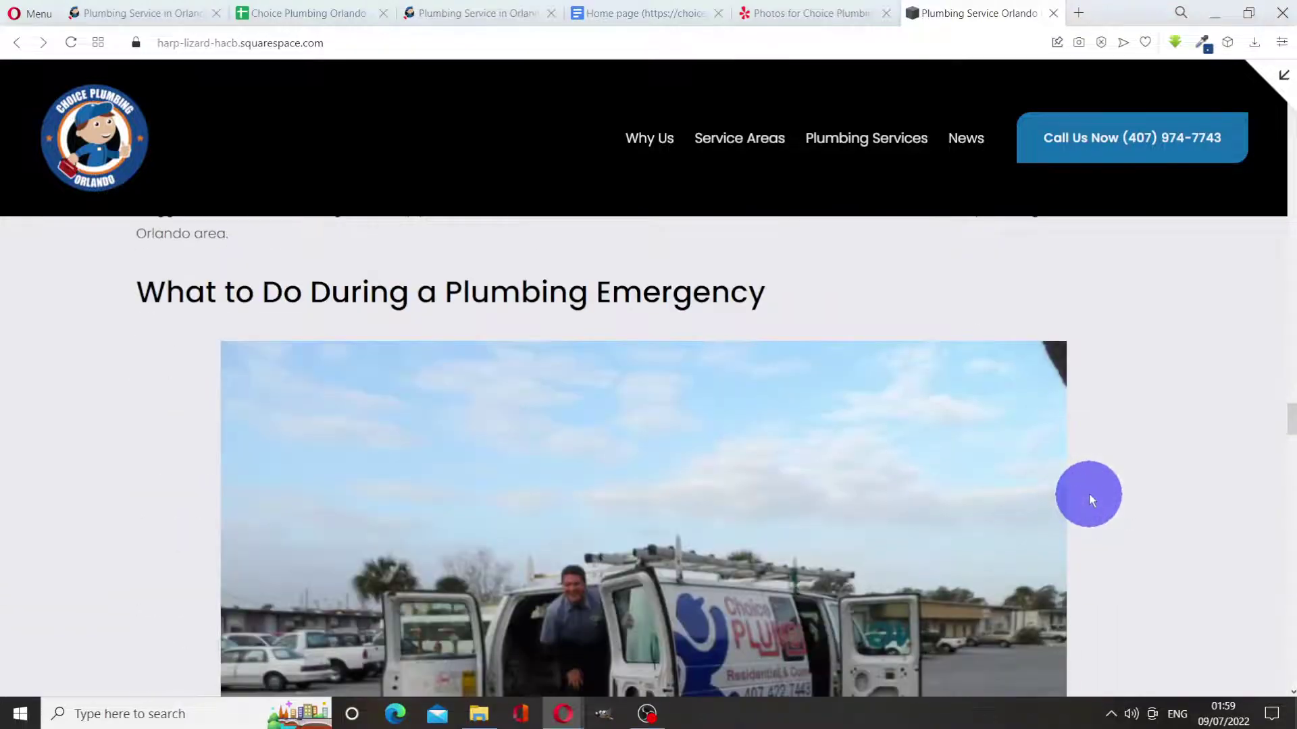
scroll(1090, 495, "down", 15)
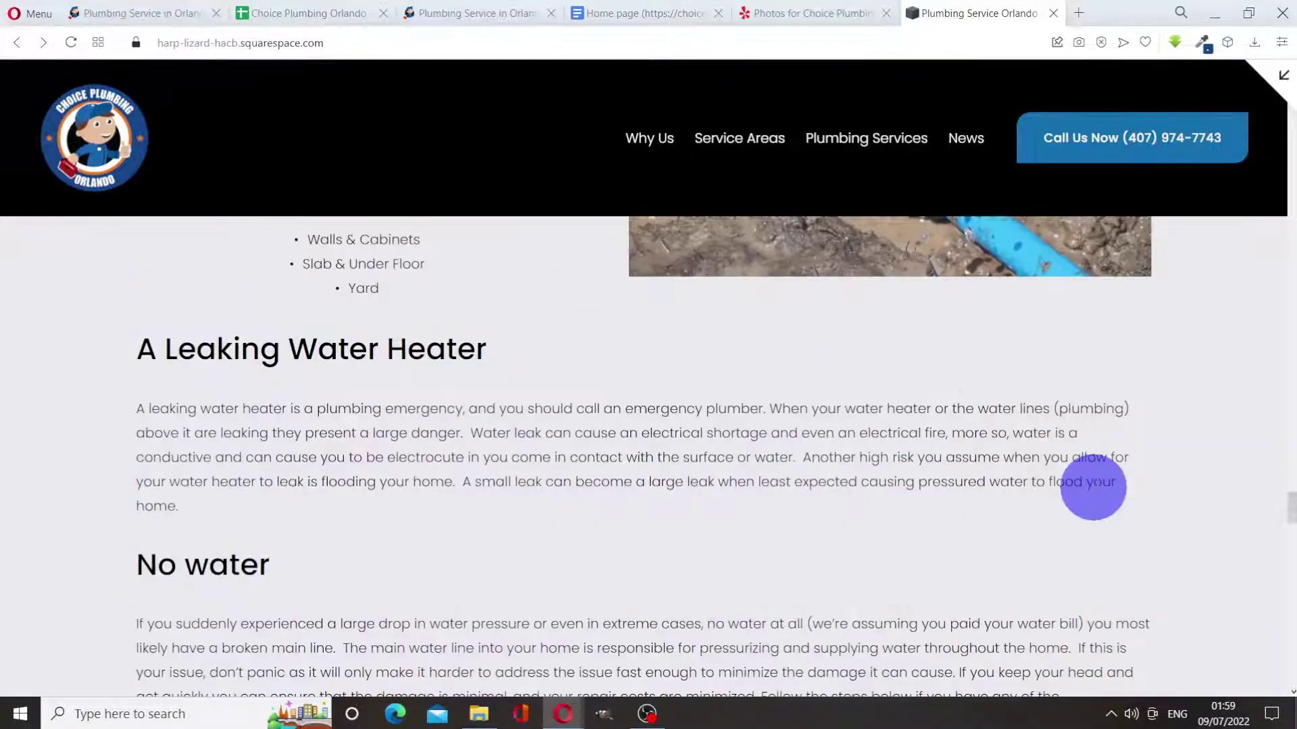
scroll(1097, 488, "down", 15)
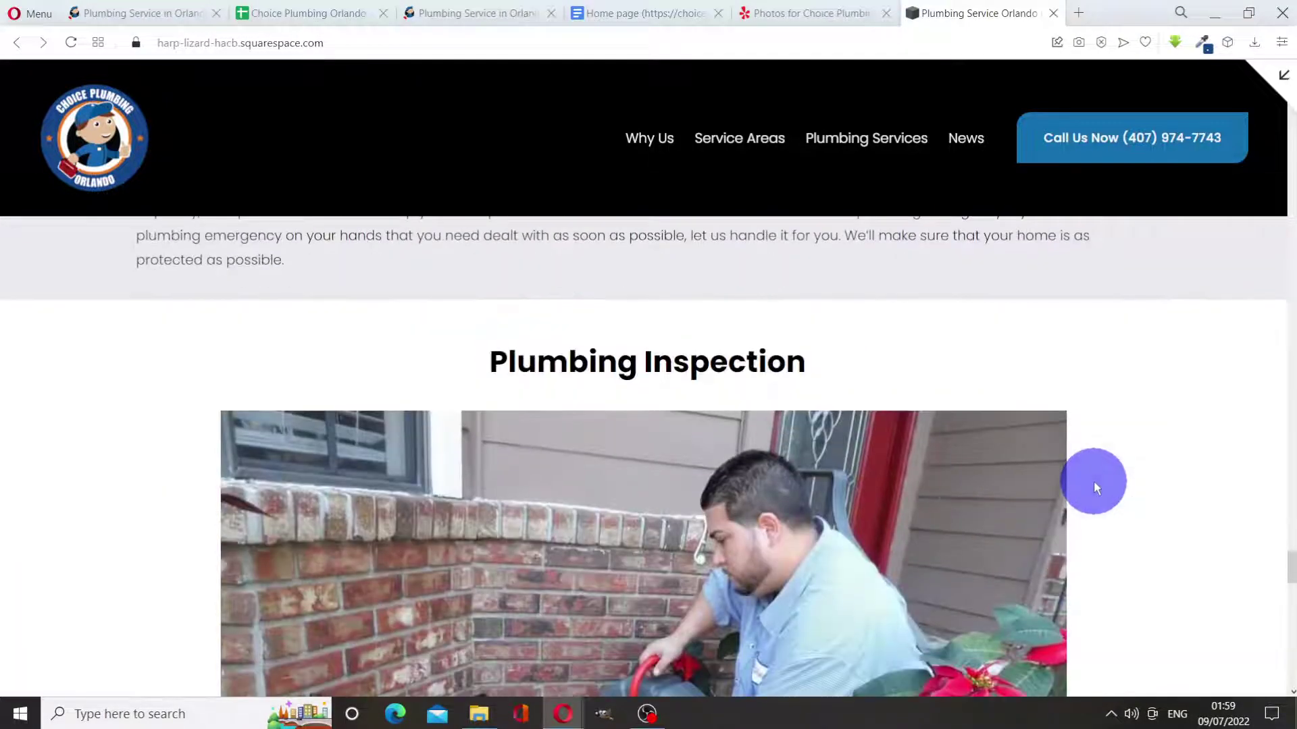
scroll(1095, 487, "down", 15)
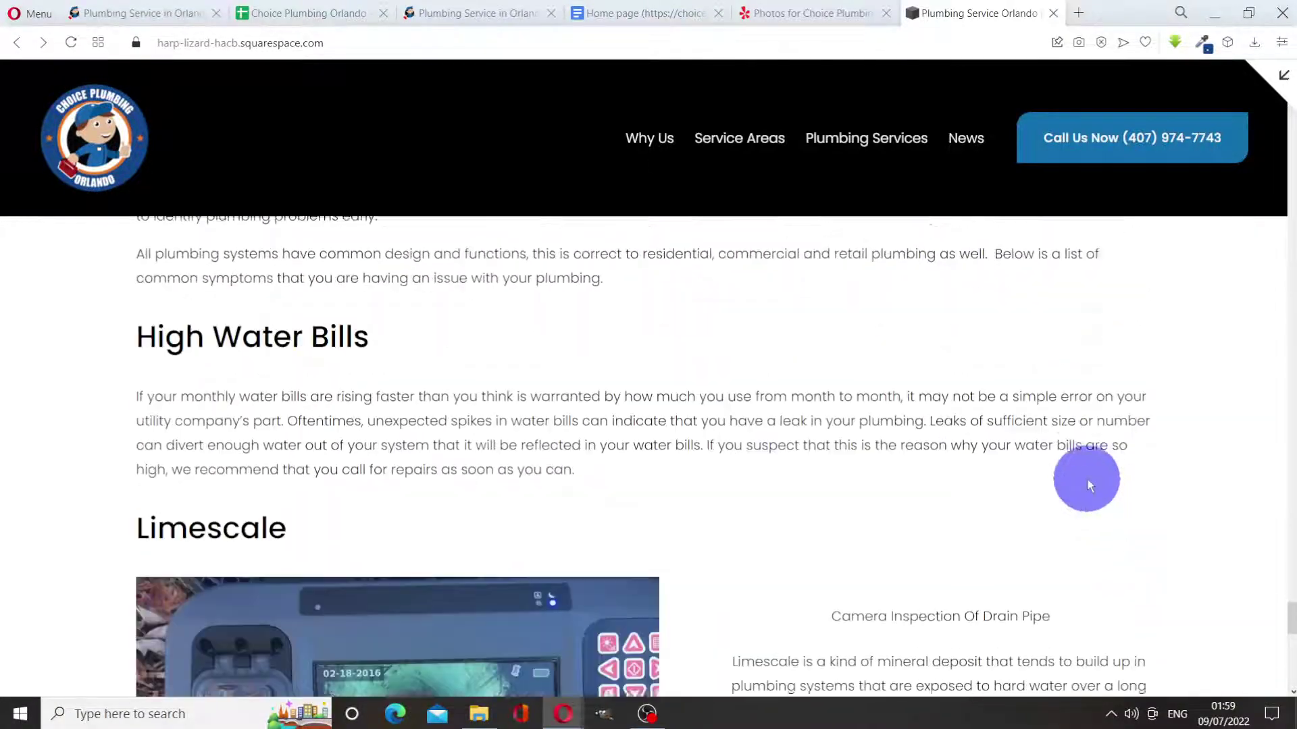
Review the Squarespace page's sections again in reverse order, from High Water Bills back to the hero banner.
scroll(1092, 483, "up", 20)
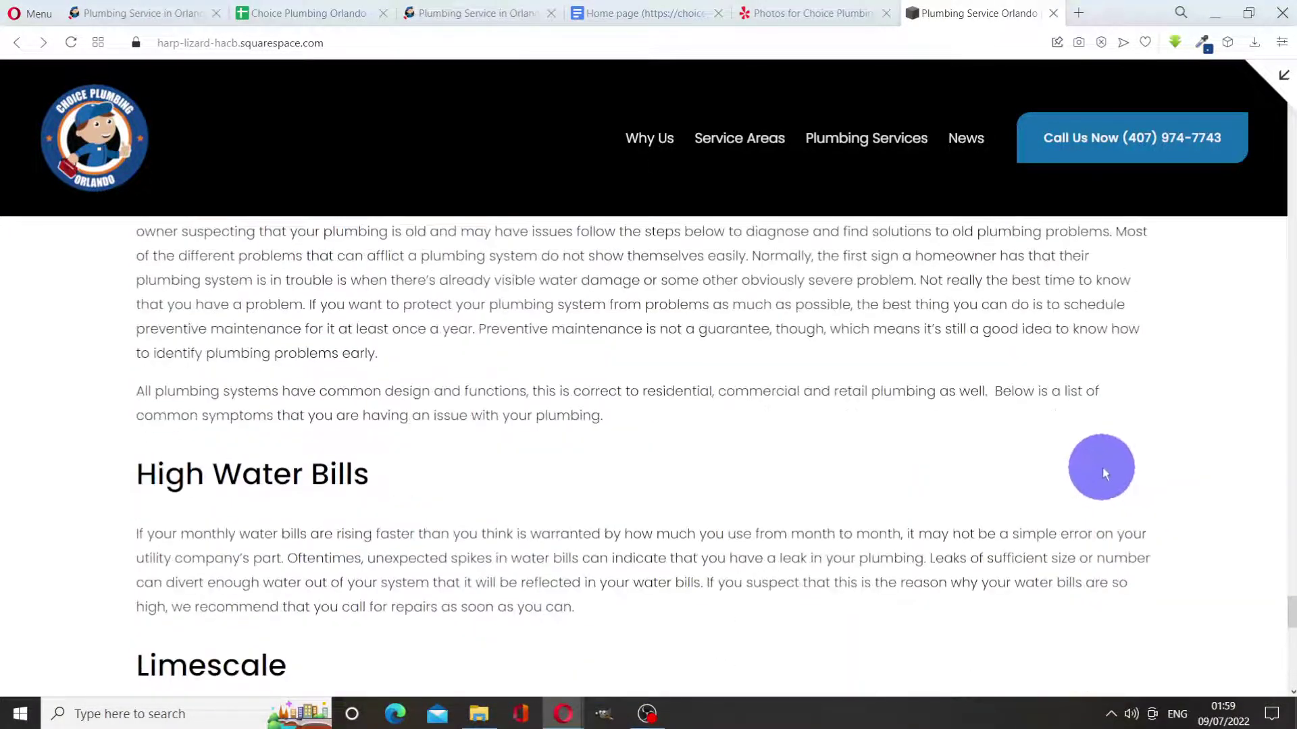
scroll(1158, 316, "up", 20)
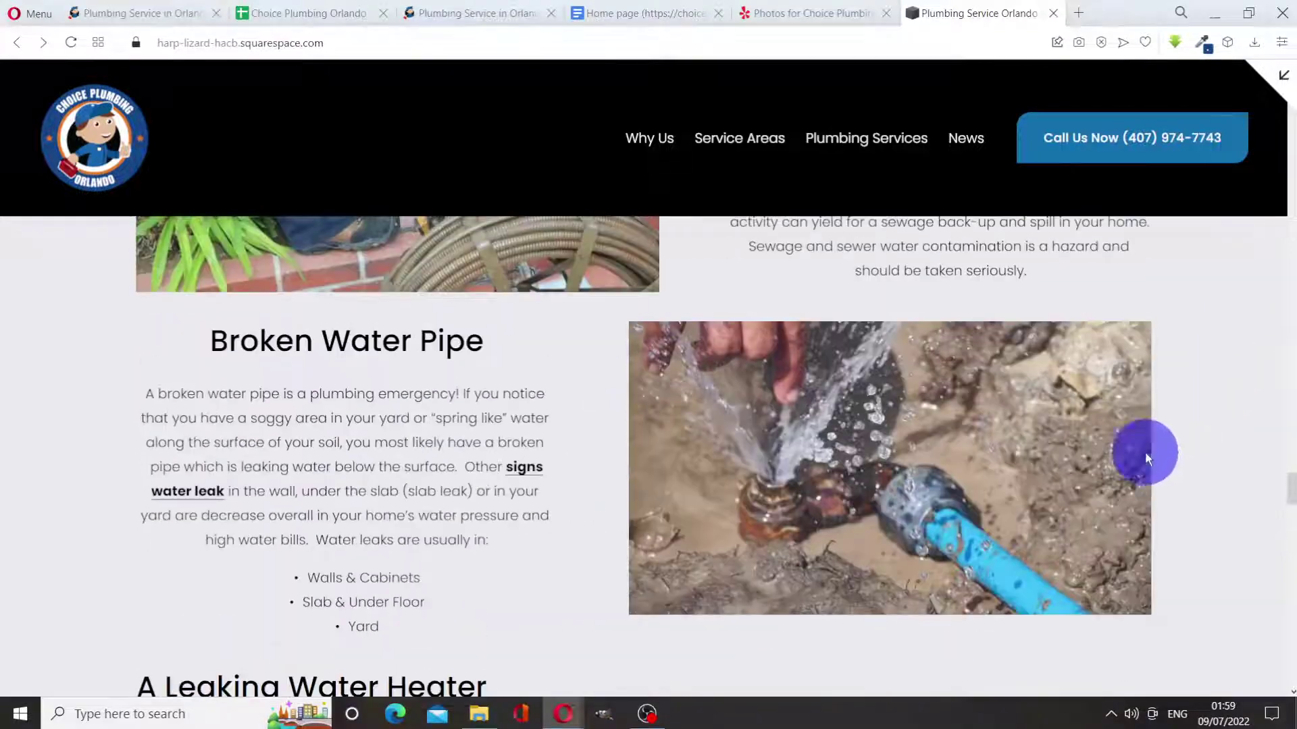
scroll(1192, 389, "up", 20)
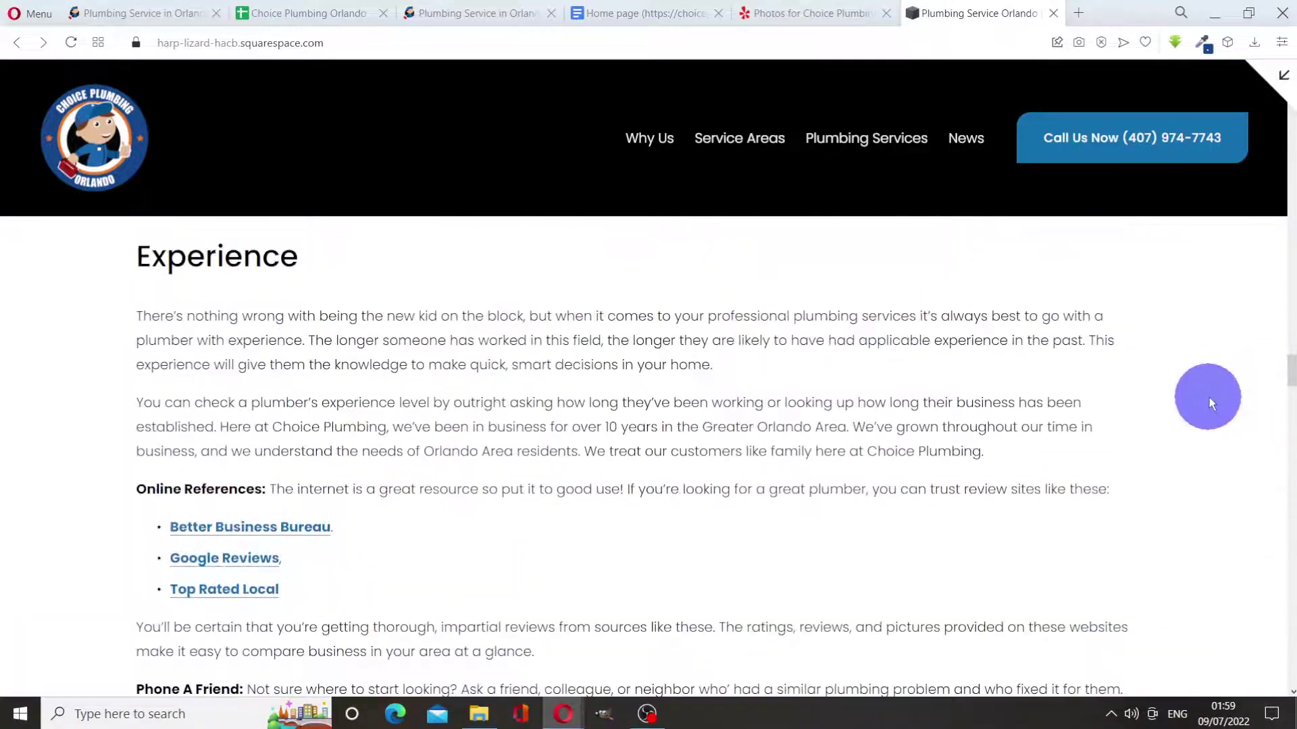
scroll(1219, 398, "up", 20)
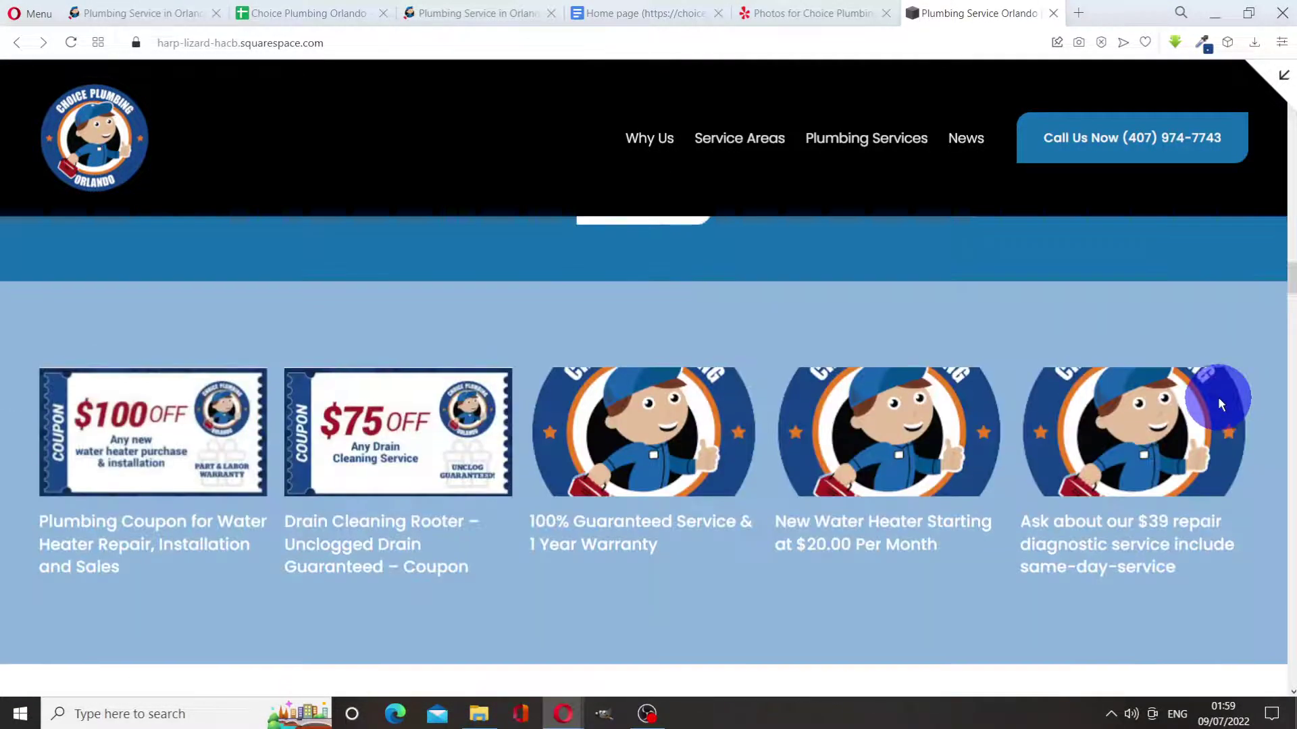
scroll(1229, 399, "up", 20)
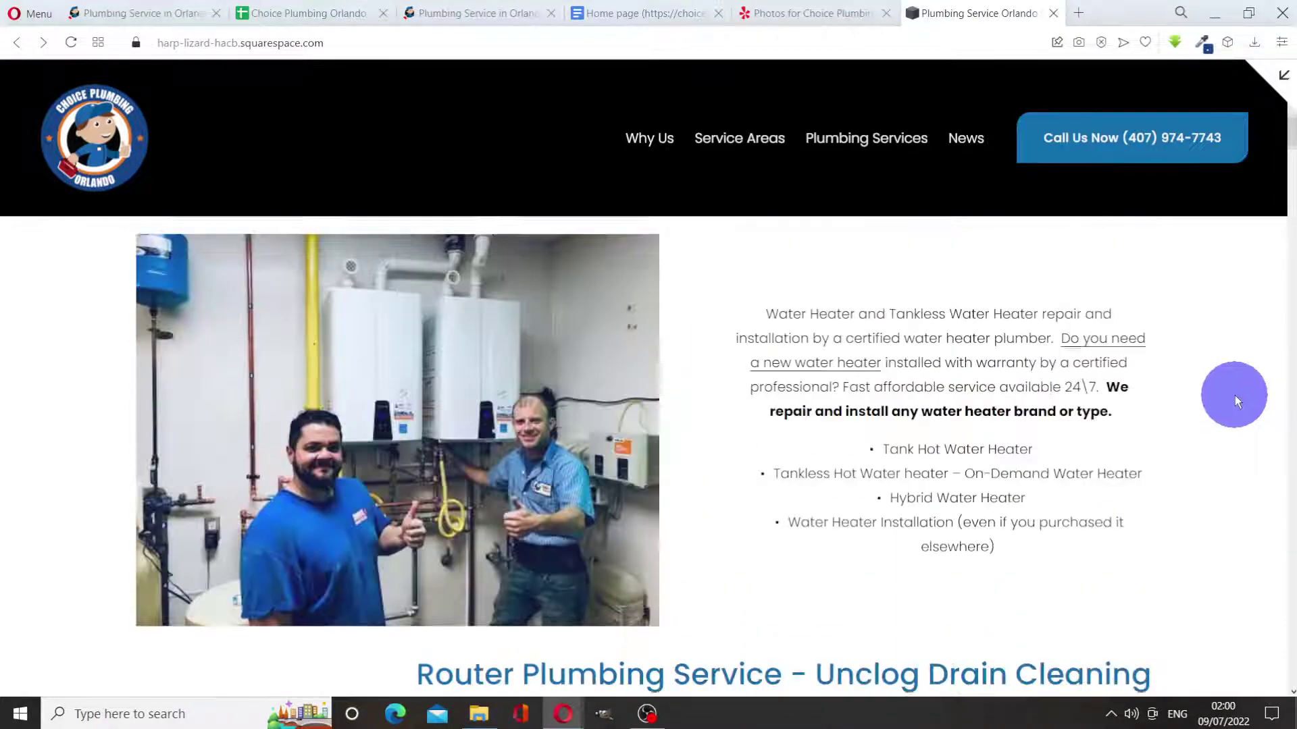
scroll(1236, 400, "up", 10)
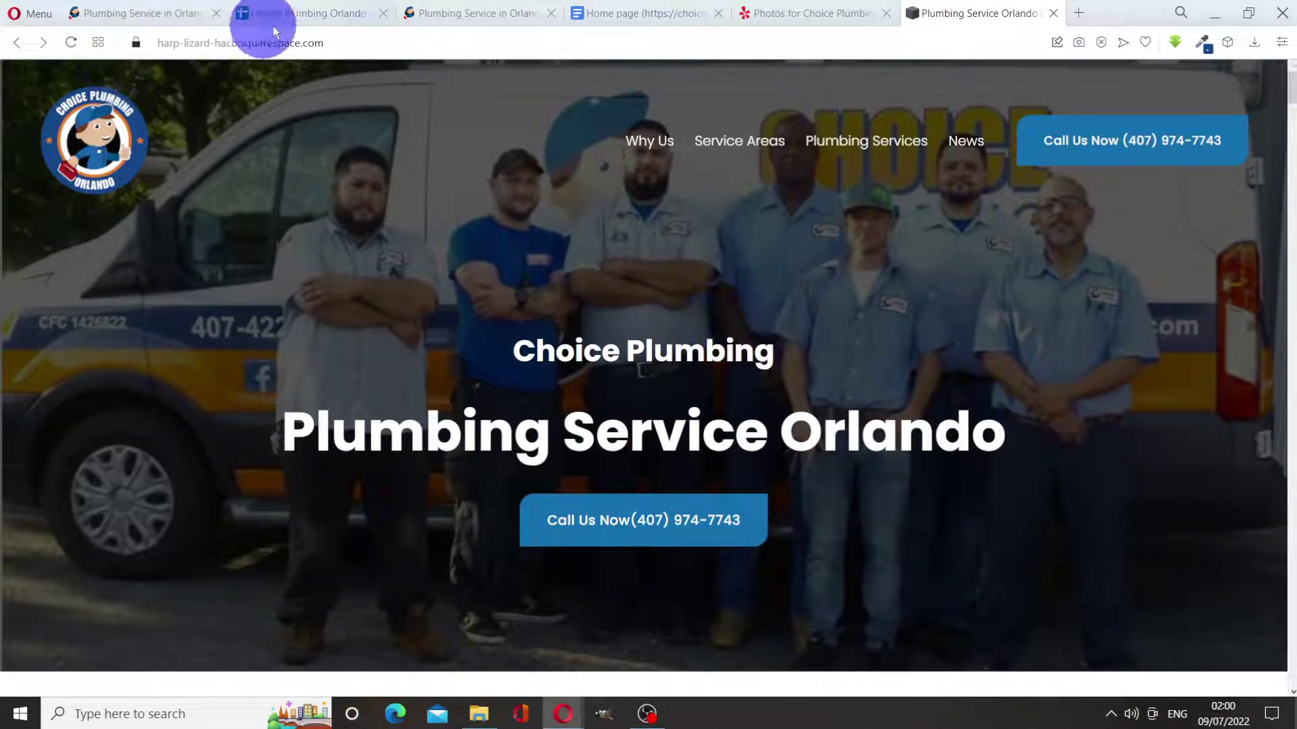
Open the Traffic Checker sheet of the Choice Plumbing Orlando spreadsheet and compare the best-ranking keywords' searches, current and previous ranks.
left_click(293, 10)
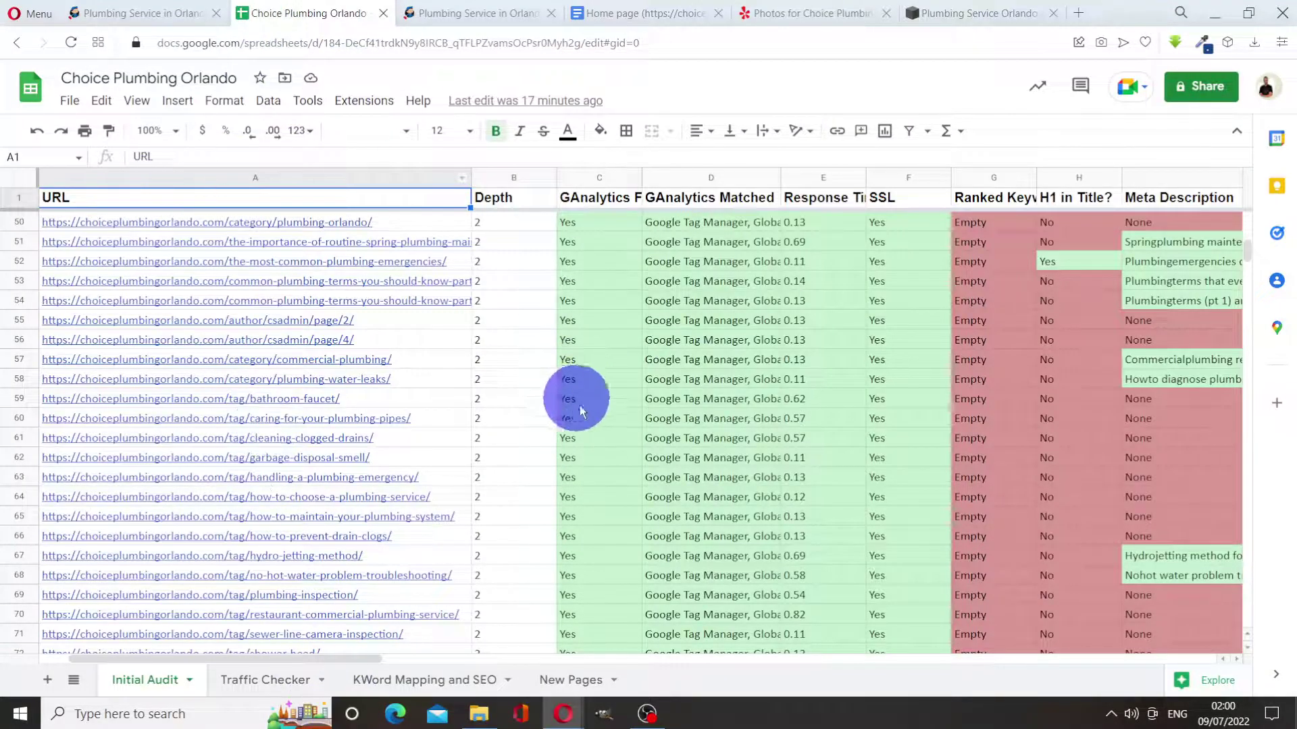
left_click(253, 681)
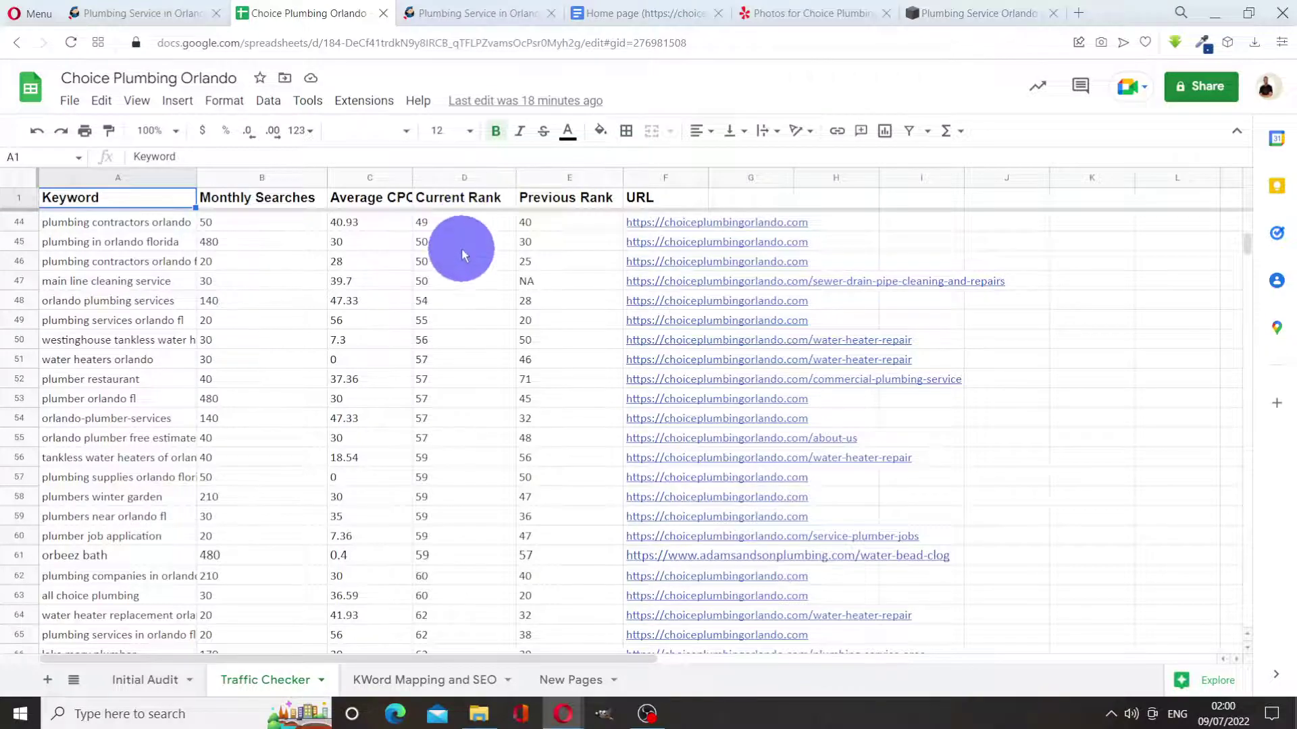
scroll(464, 255, "up", 10)
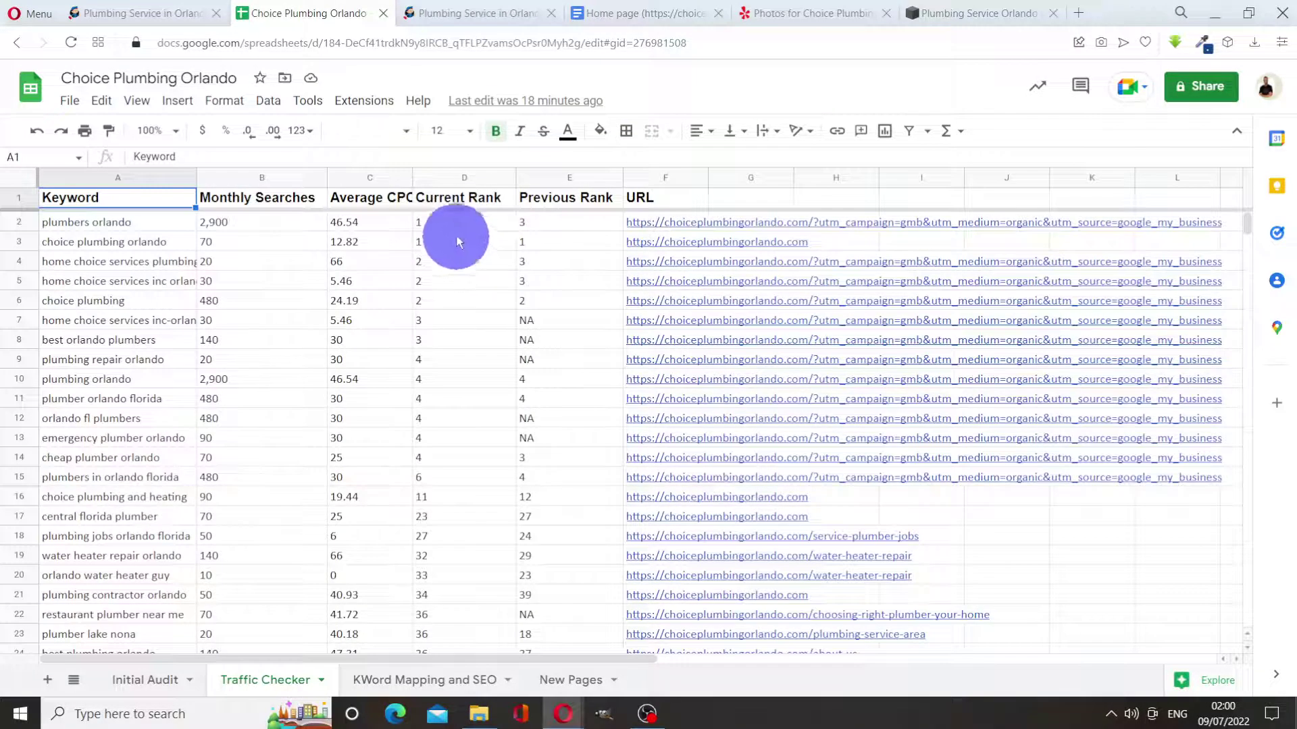
scroll(449, 257, "down", 2)
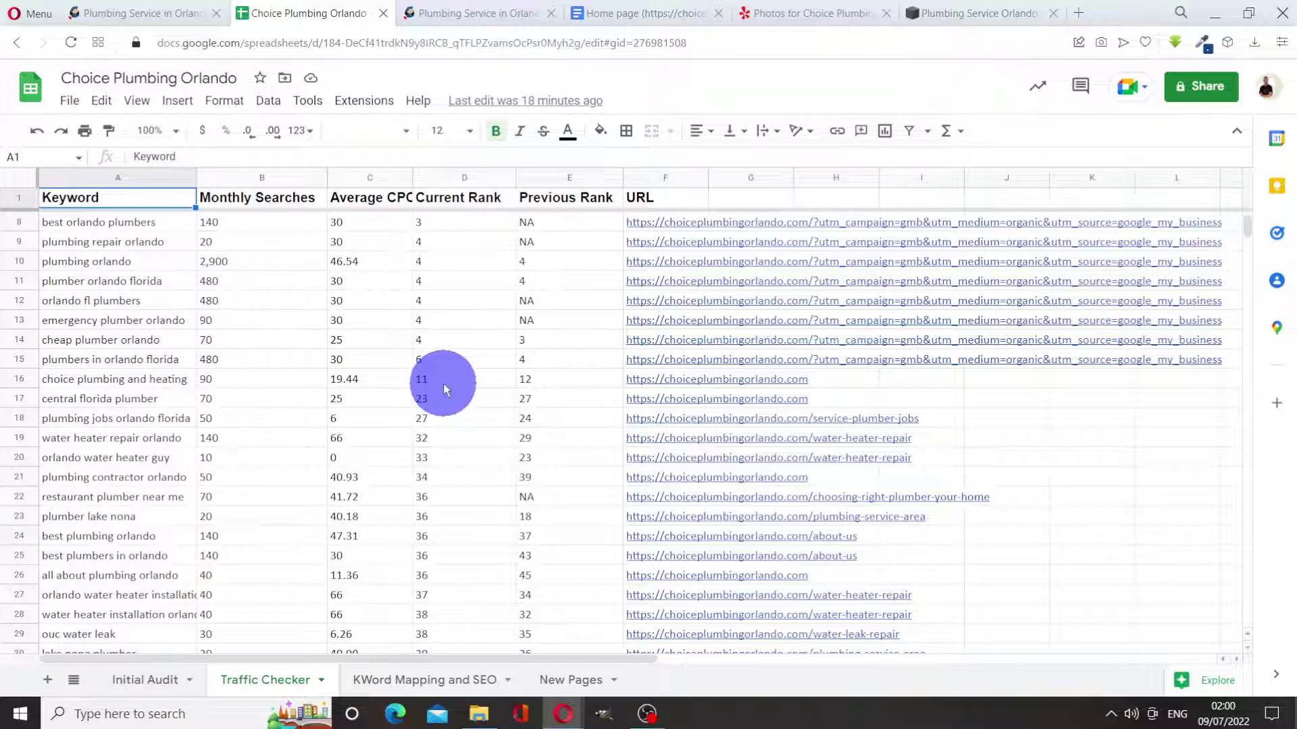
scroll(851, 368, "up", 2)
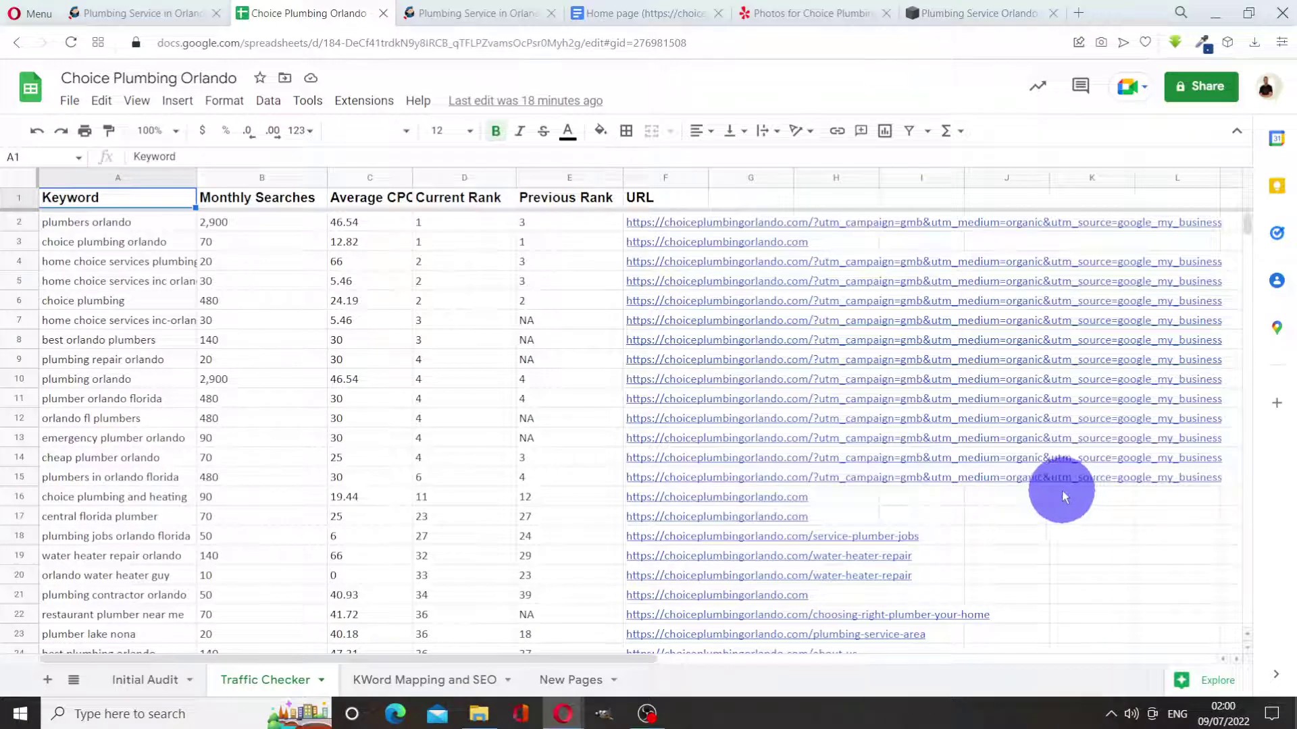
scroll(1069, 511, "down", 1)
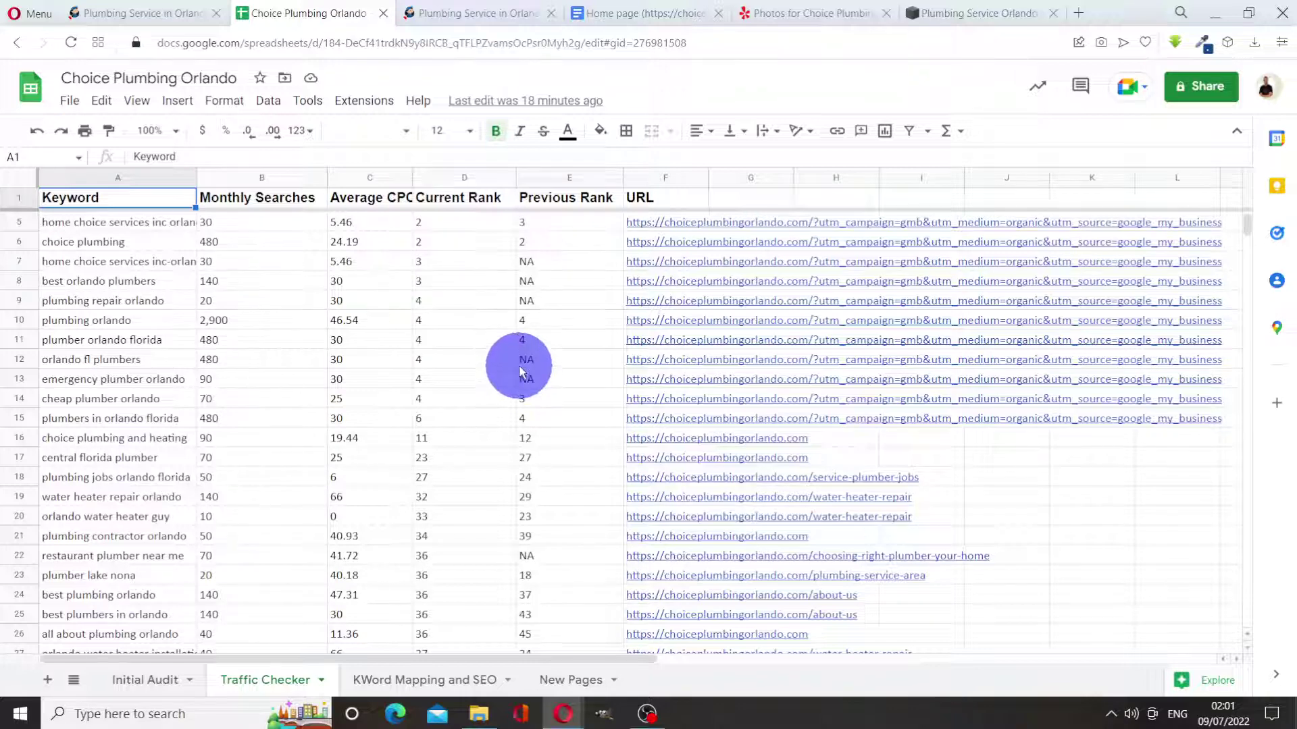
Examine the lower-ranking keywords and their URLs in the Traffic Checker sheet, and return to the first keyword rows.
scroll(490, 360, "down", 6)
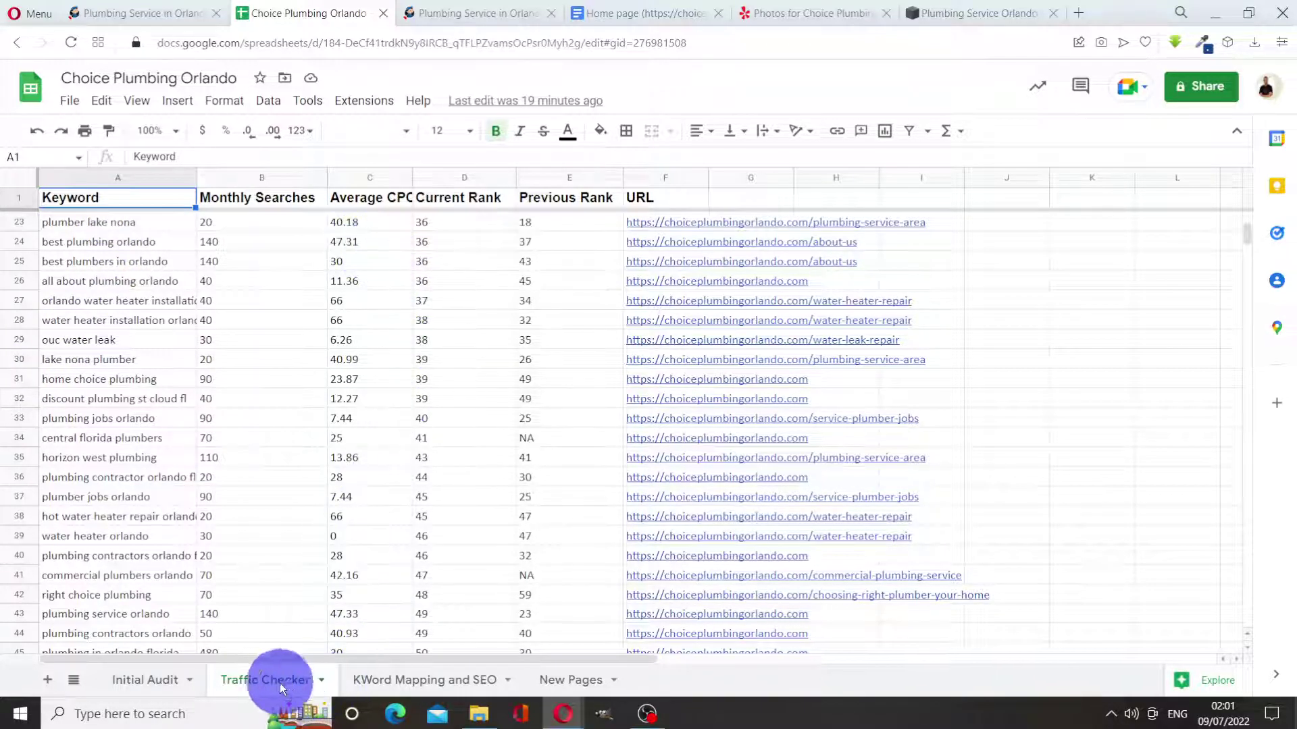
scroll(382, 403, "down", 6)
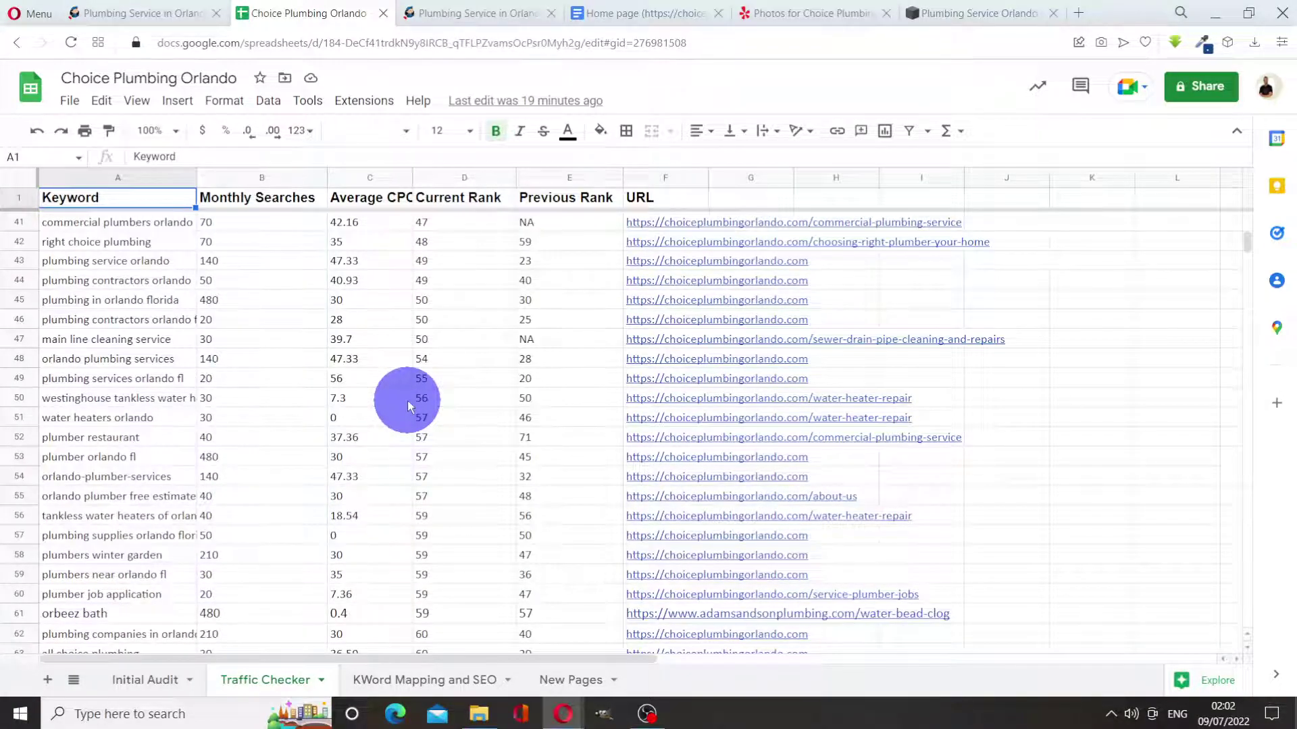
scroll(407, 400, "down", 5)
scroll(405, 405, "down", 10)
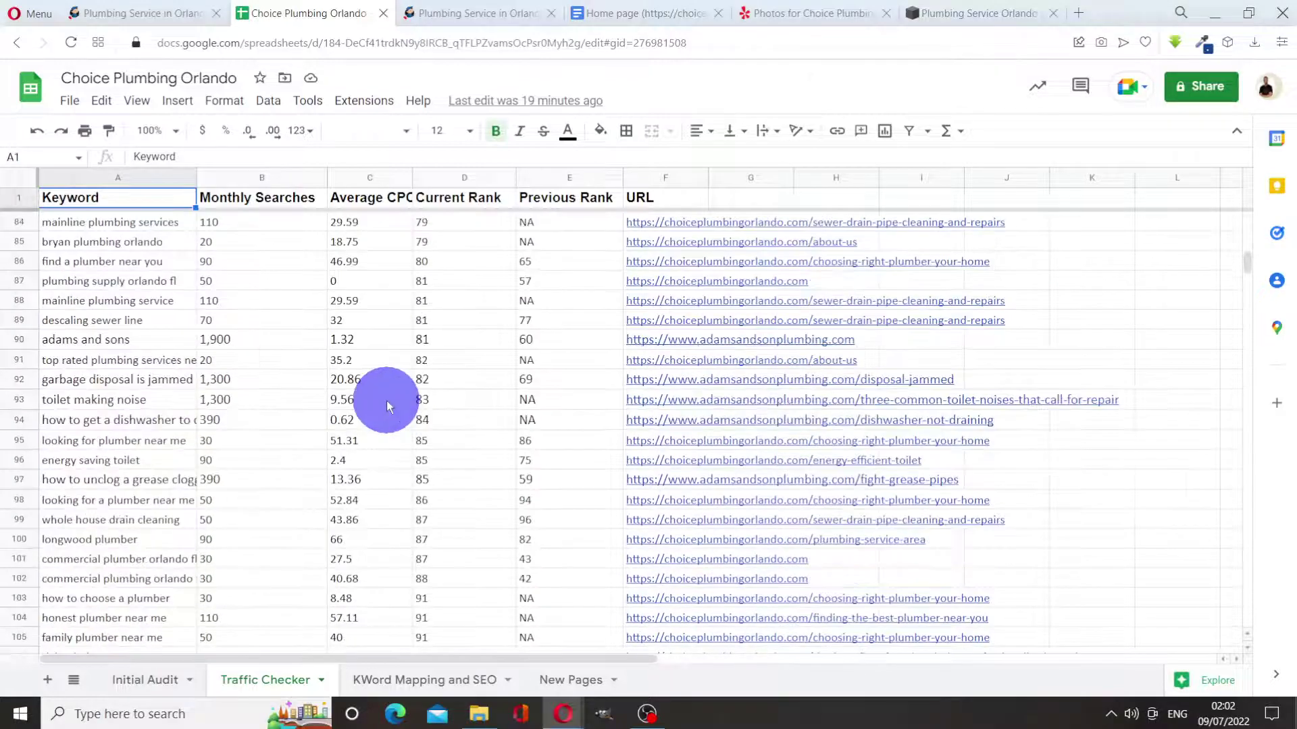
scroll(390, 399, "up", 18)
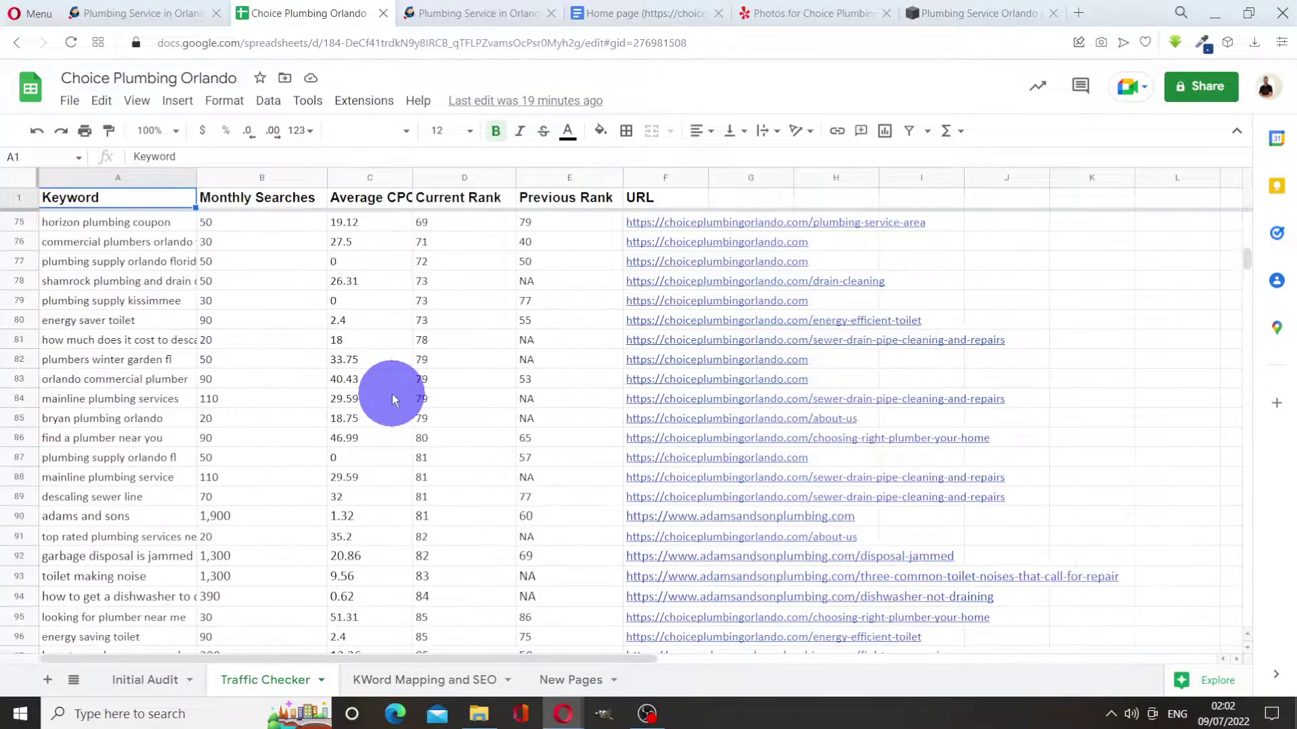
scroll(398, 378, "up", 13)
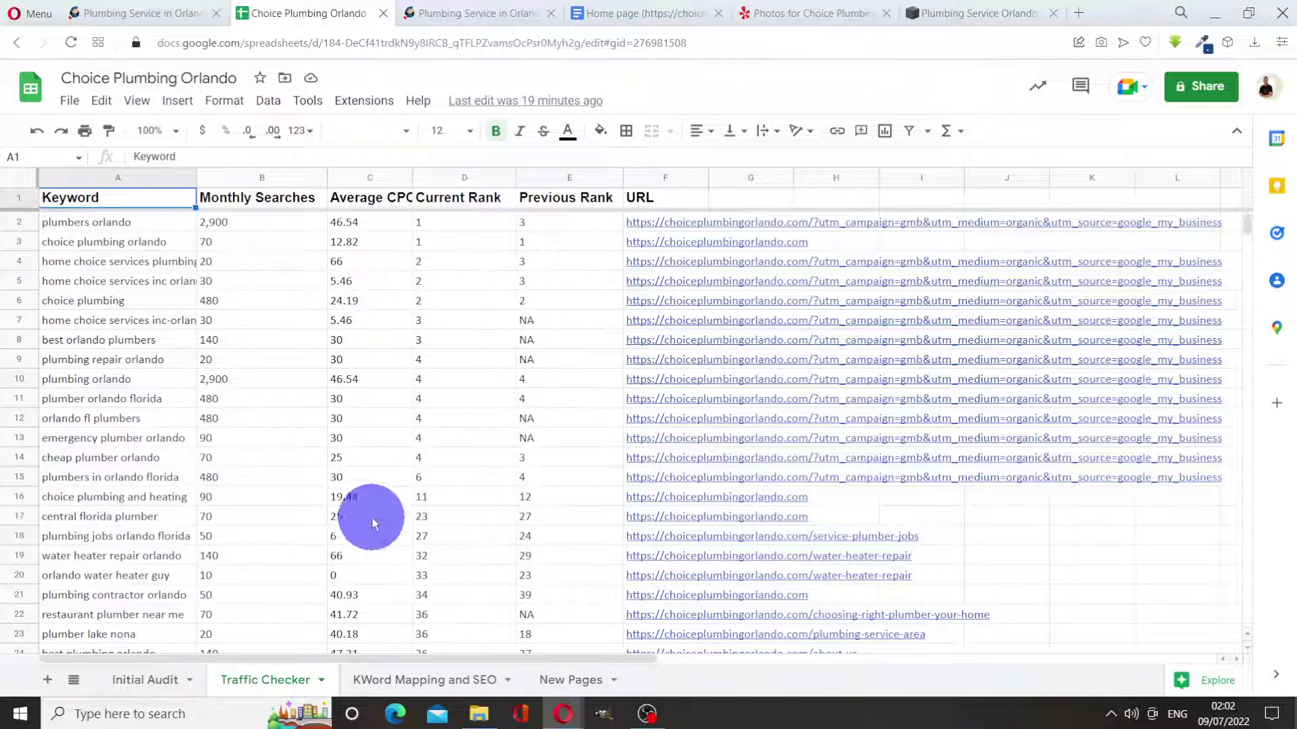
Open the KWord Mapping and SEO sheet, check the home page's URL entry, and return to the current Choice Plumbing home page.
left_click(435, 680)
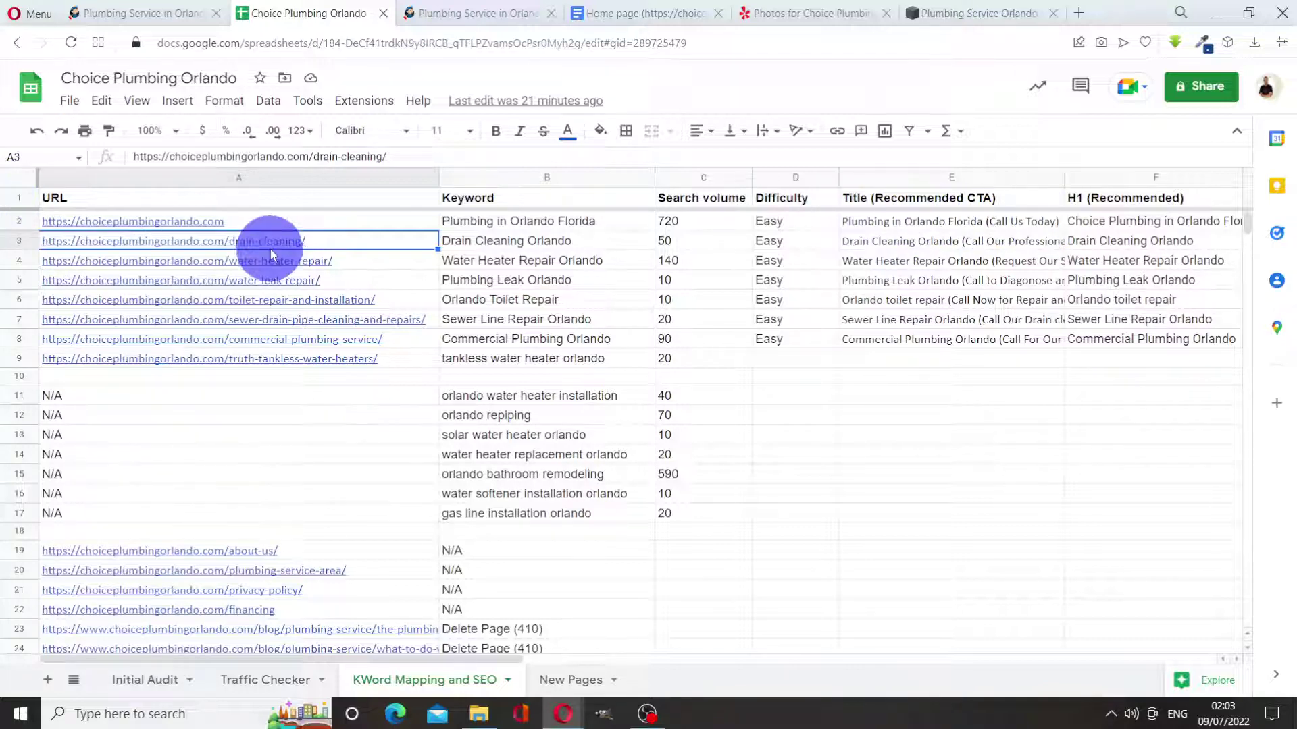
mouse_move(195, 217)
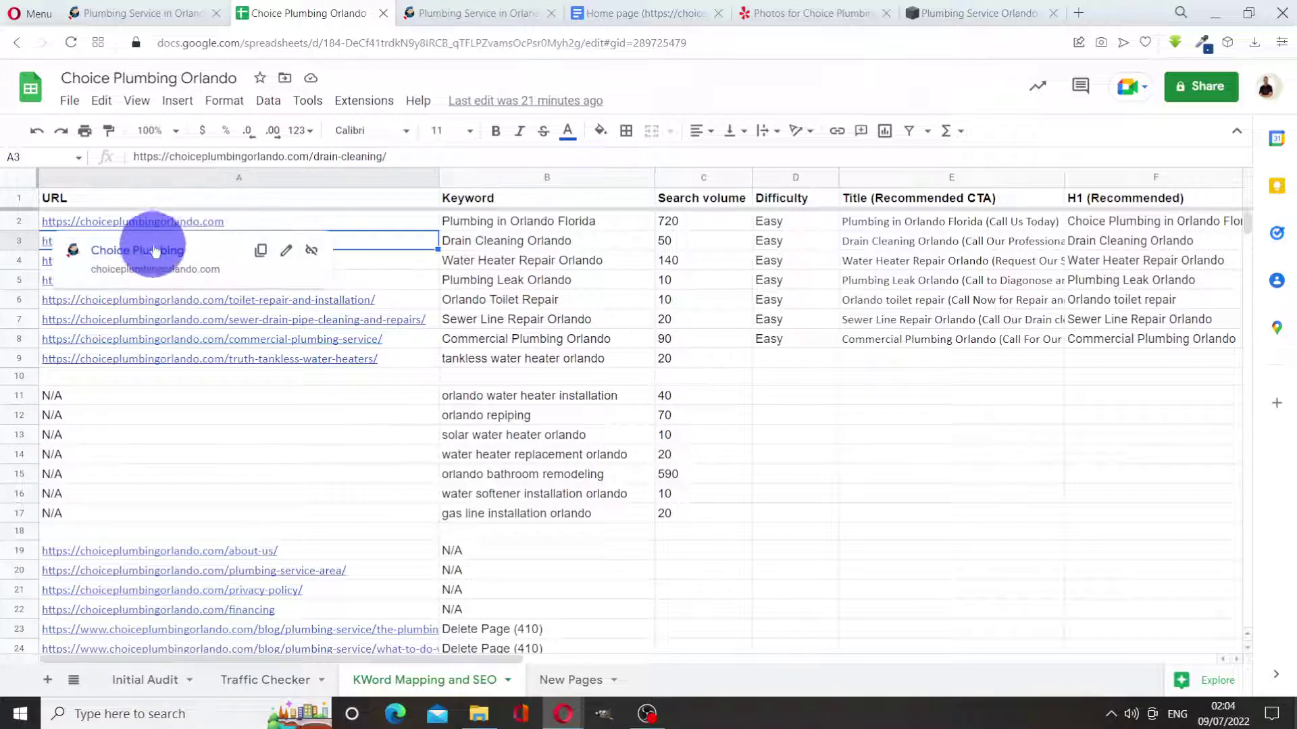
left_click(97, 15)
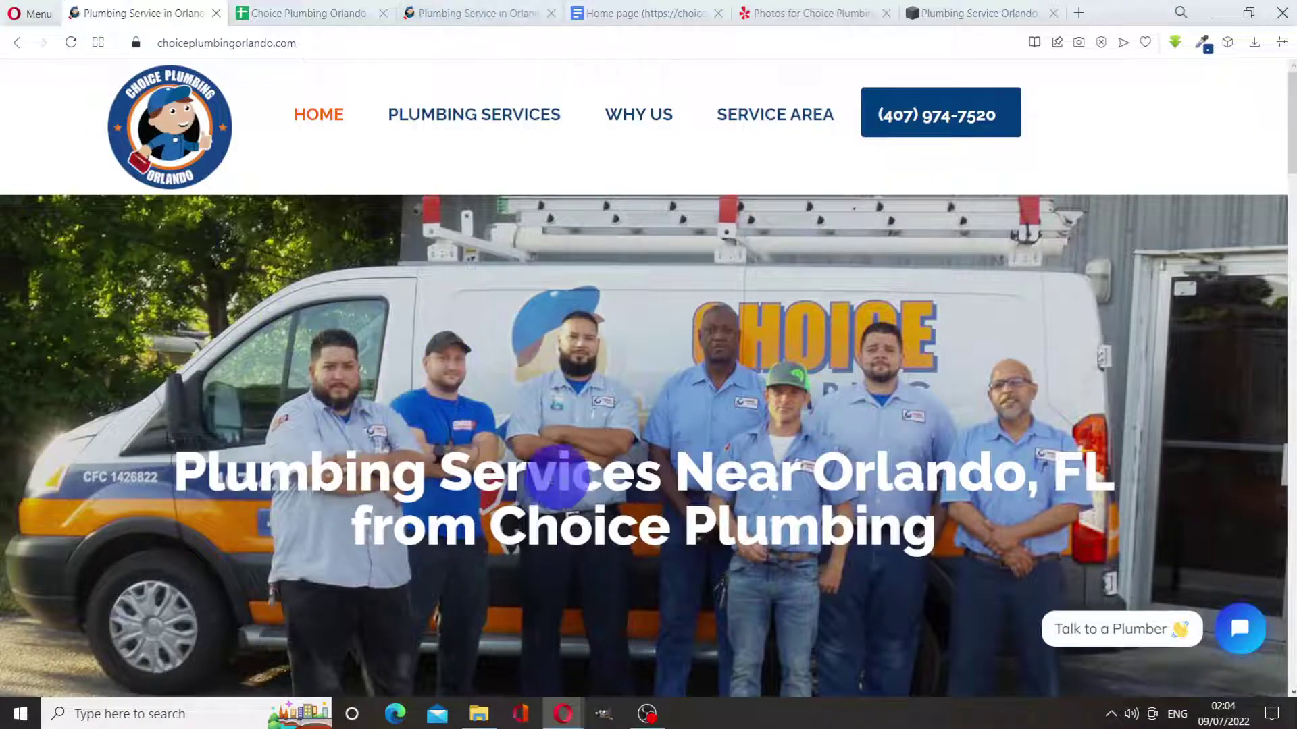
Review the current home page from the team photo through the $39 diagnostic offer, coupons and sewer repair video, and return to its beginning.
scroll(615, 402, "down", 8)
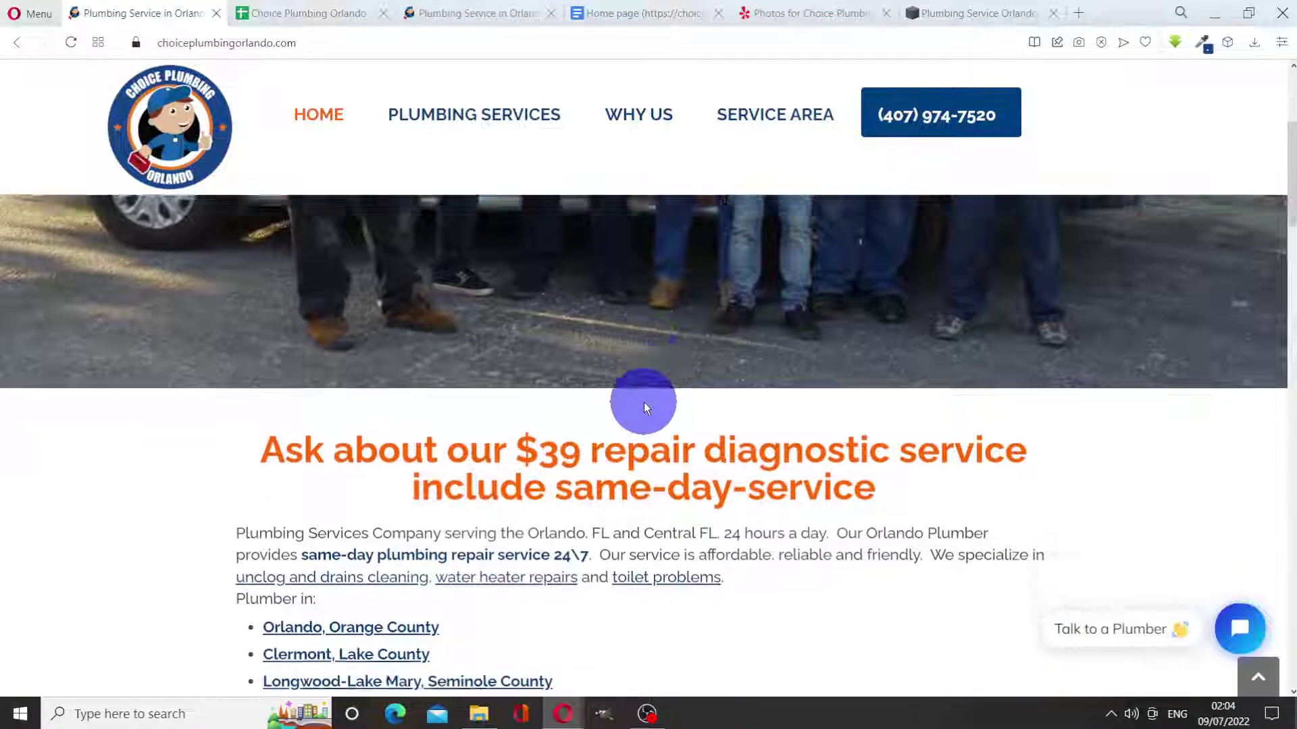
scroll(601, 362, "up", 5)
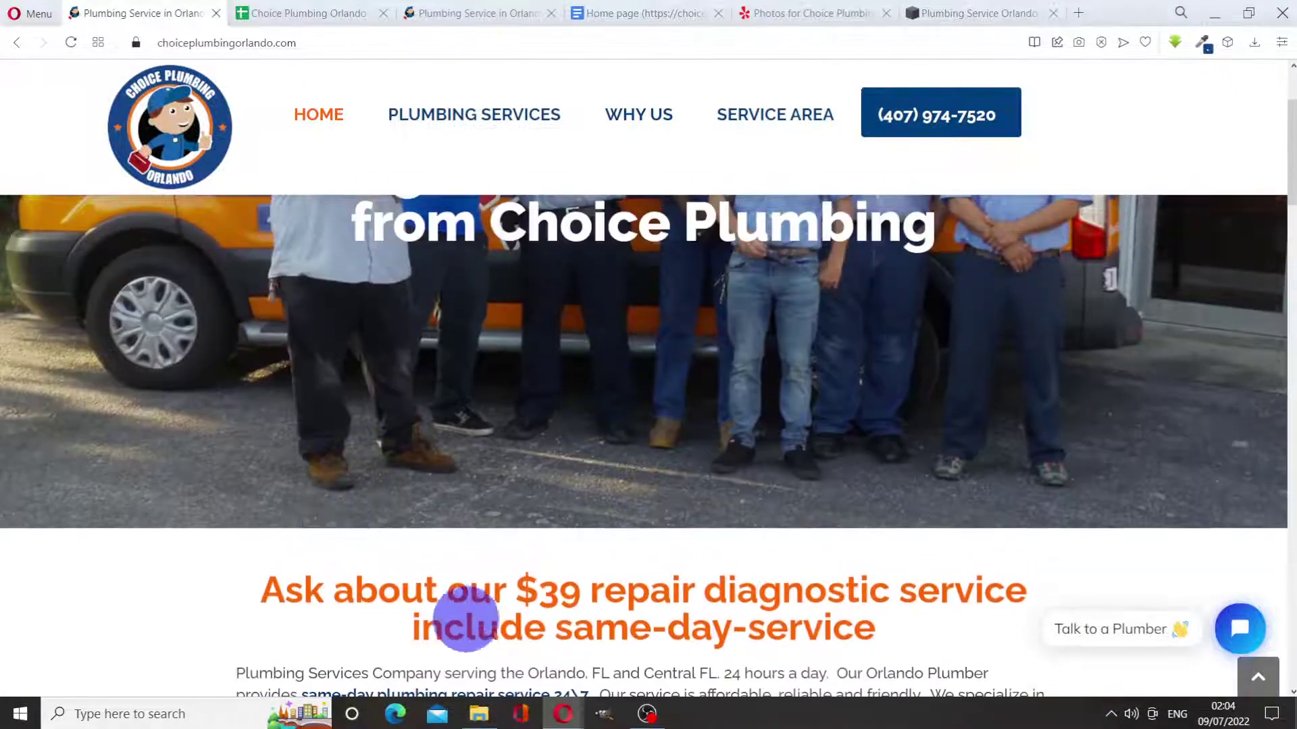
scroll(689, 596, "down", 8)
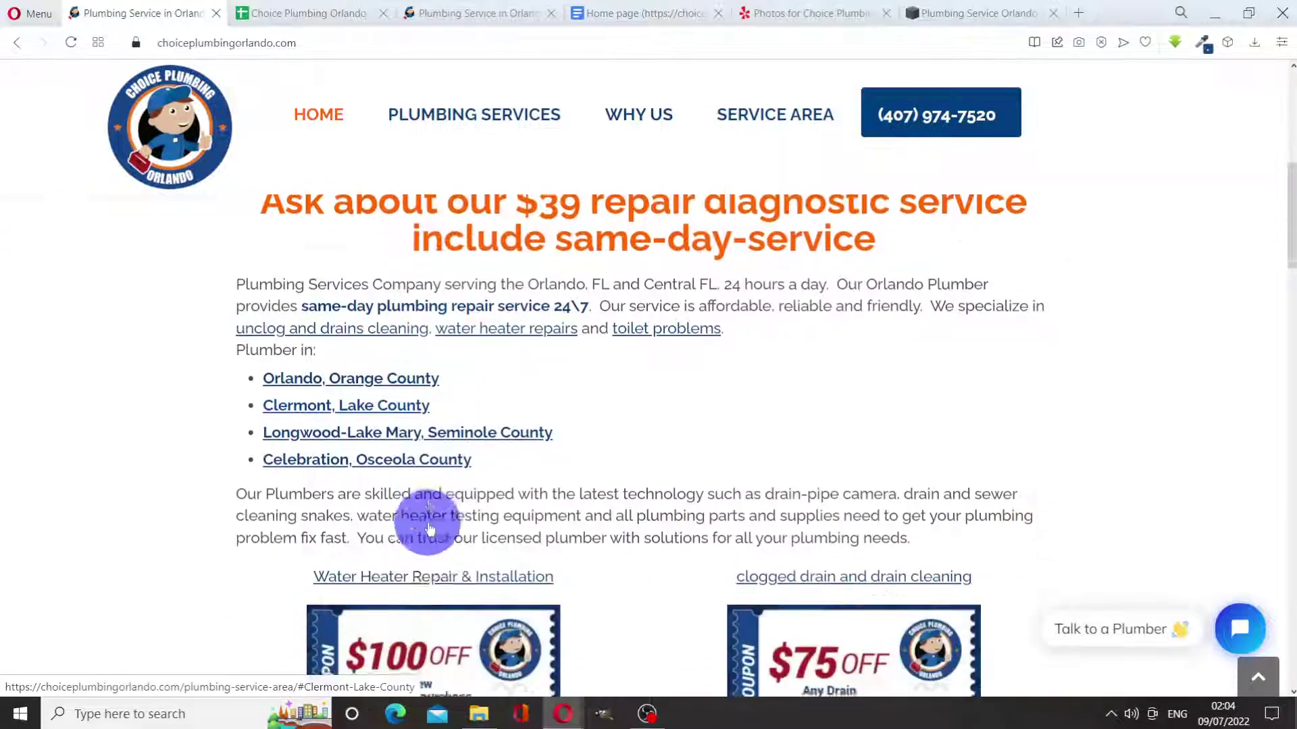
scroll(439, 544, "down", 2)
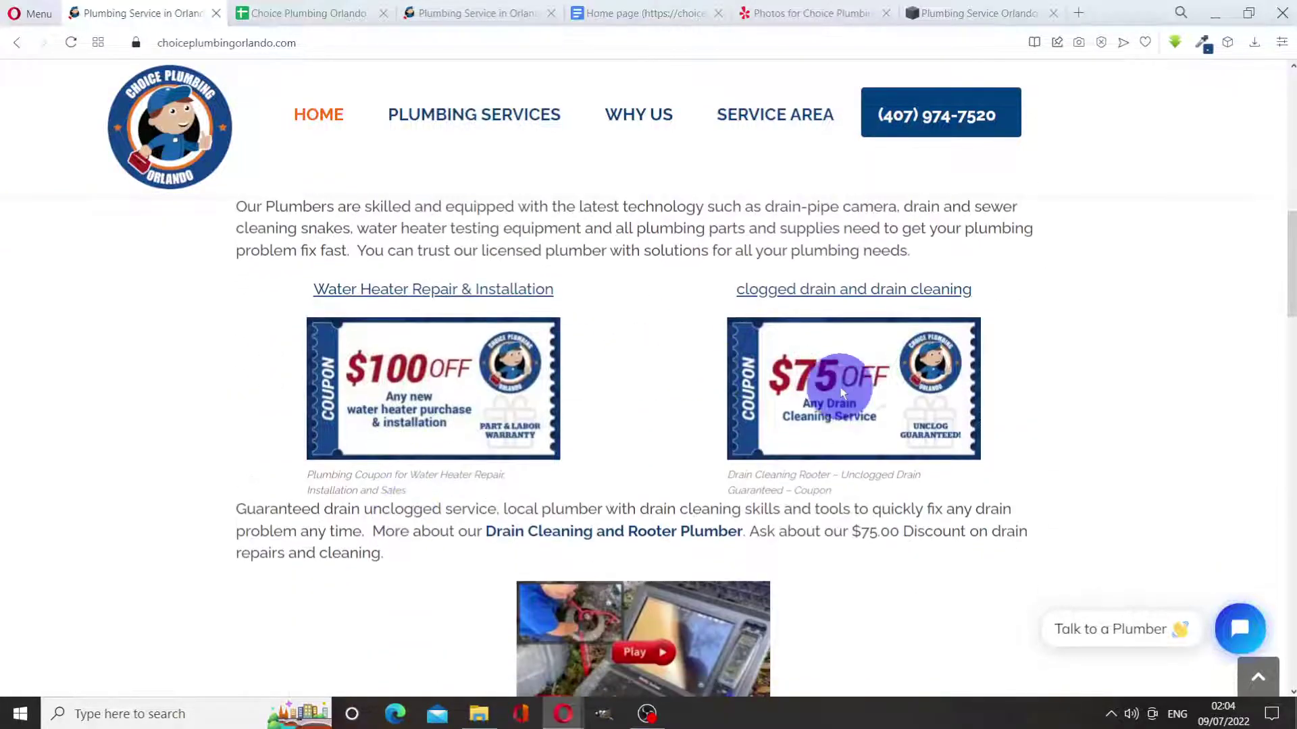
scroll(735, 567, "down", 4)
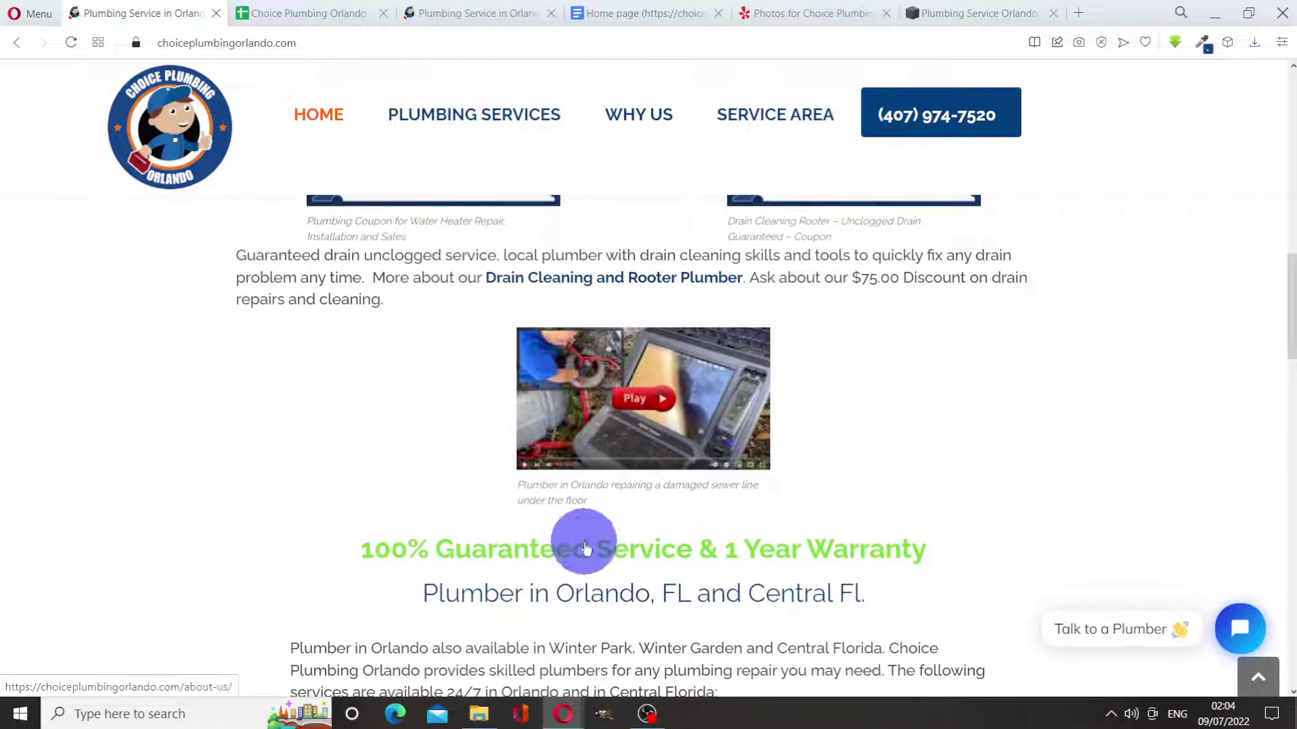
scroll(630, 510, "up", 20)
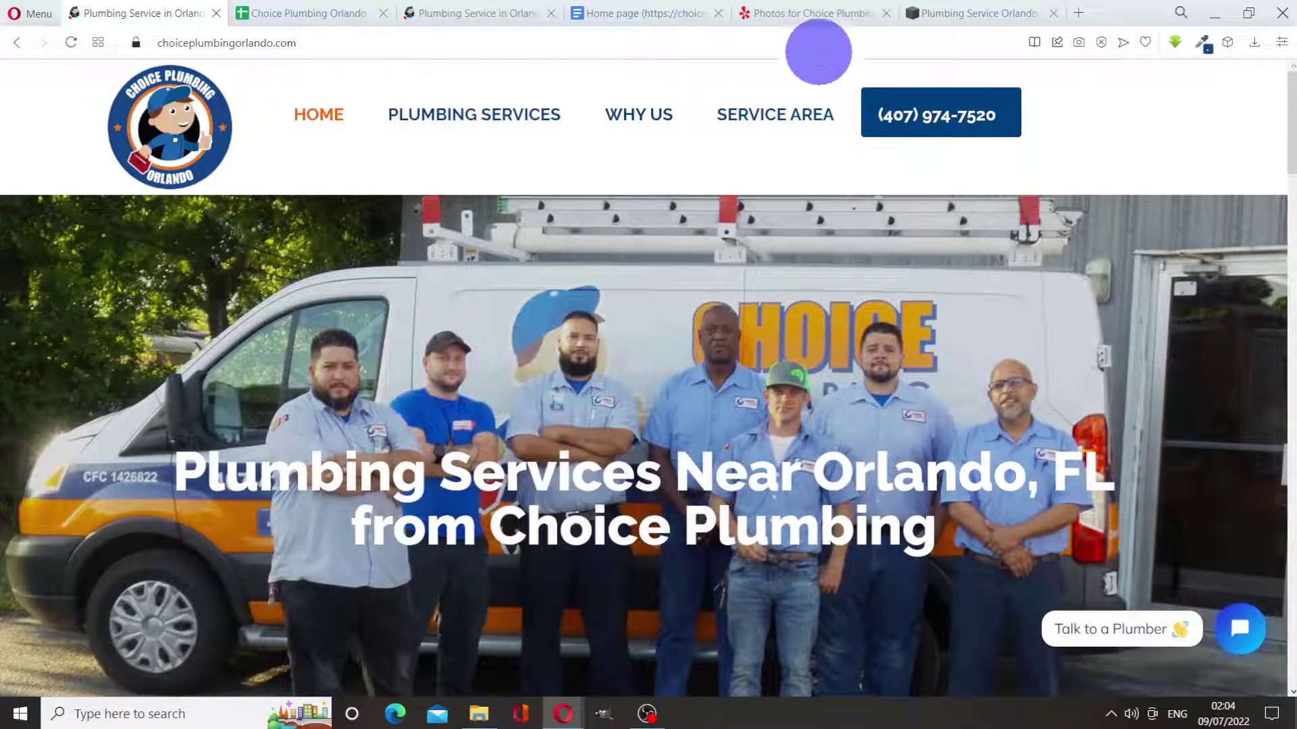
Switch to the Squarespace redesign and compare its hero banner, plumbing service sections and coupon row with the current site.
left_click(968, 18)
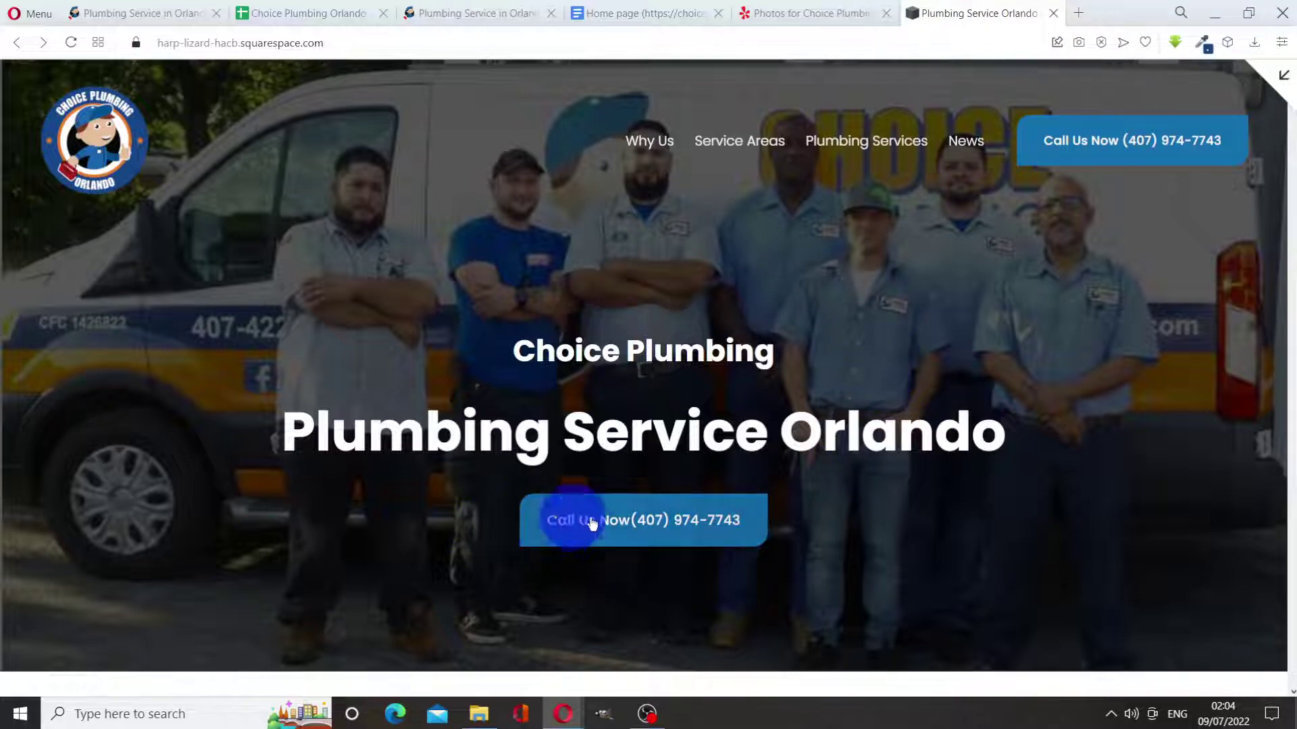
scroll(872, 396, "down", 10)
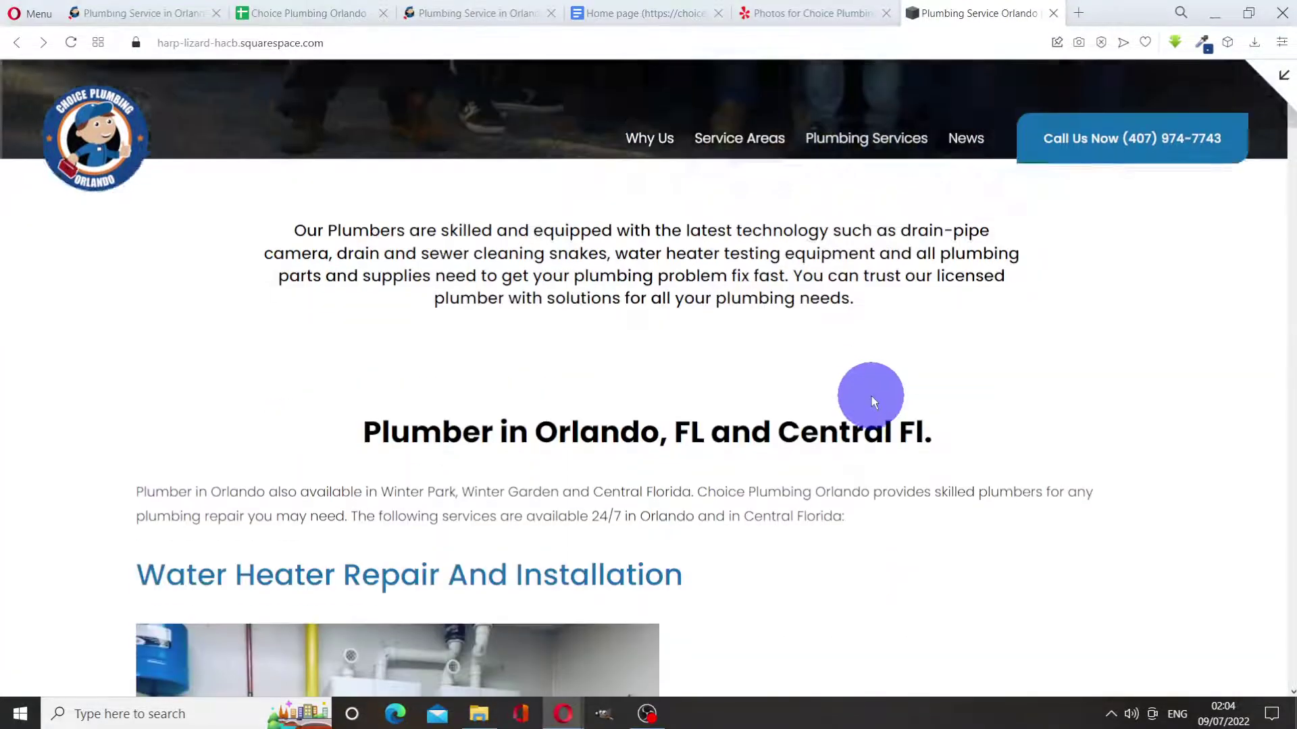
scroll(871, 396, "down", 8)
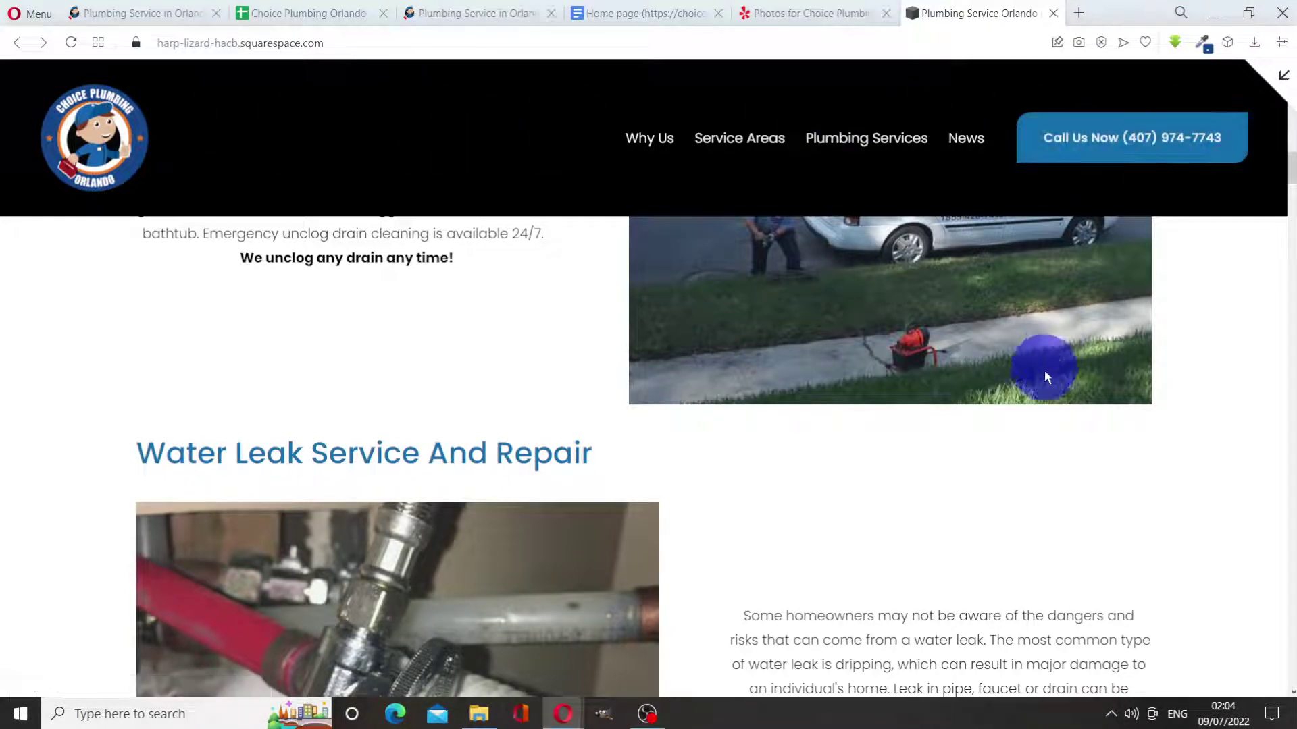
scroll(1034, 381, "down", 10)
scroll(1029, 390, "down", 1)
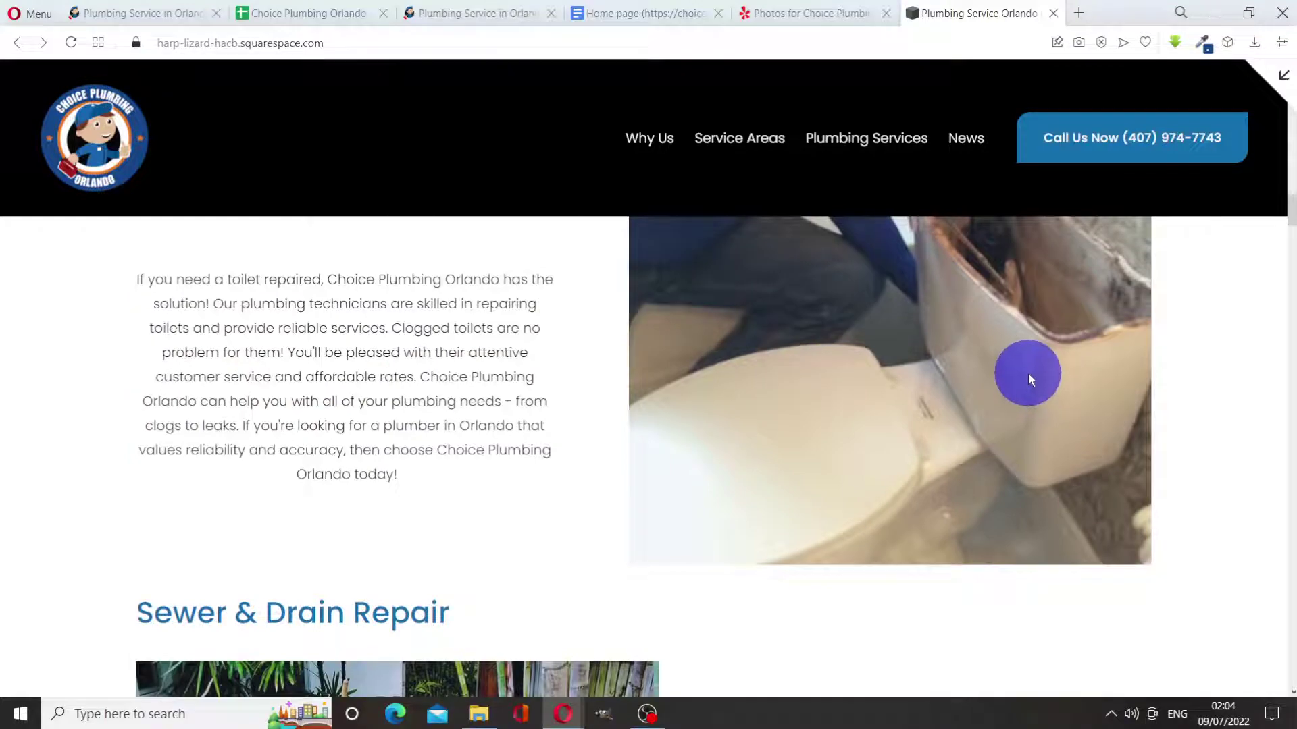
scroll(1030, 379, "down", 15)
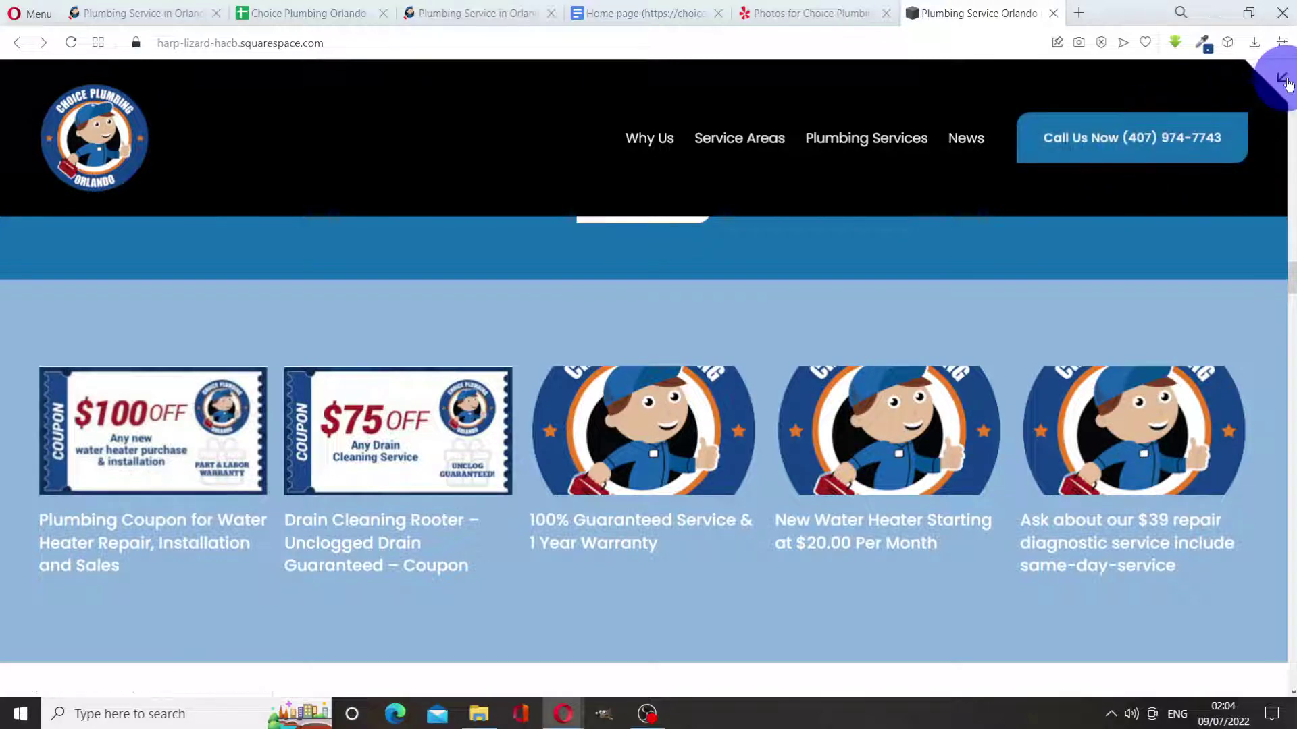
scroll(464, 328, "down", 10)
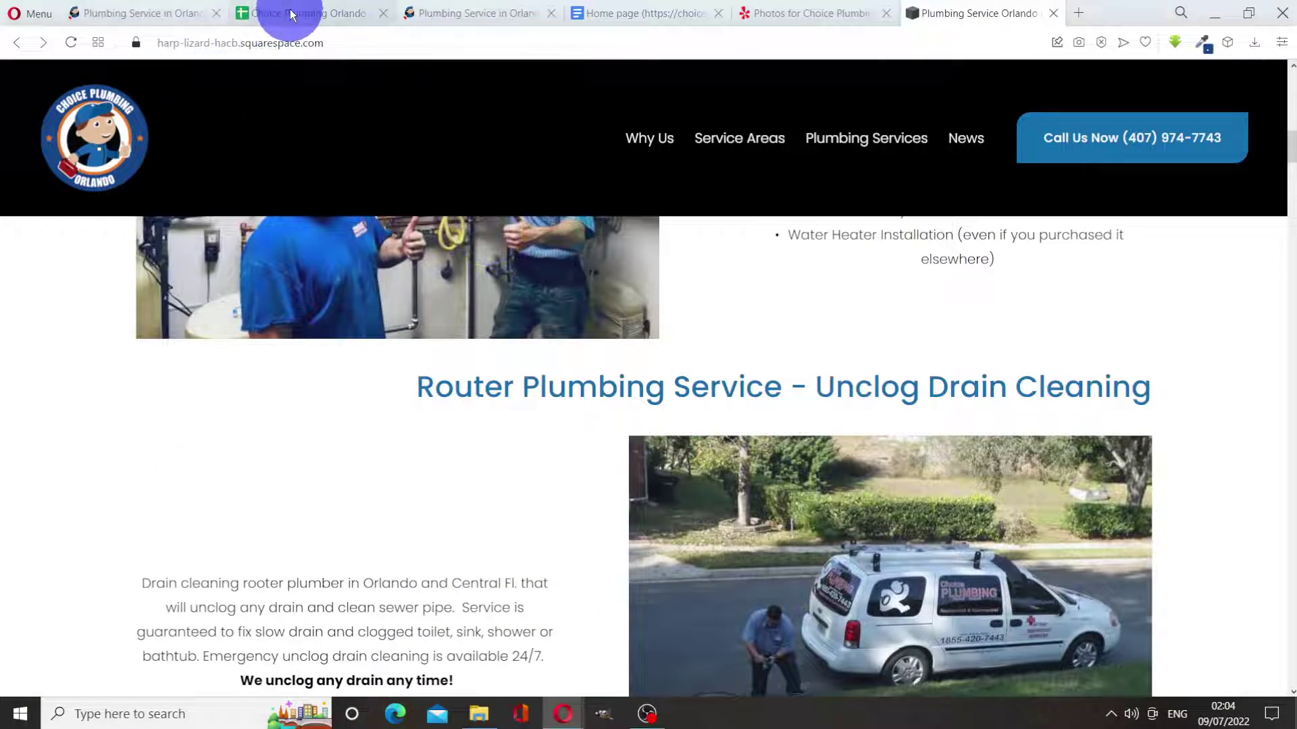
Open the home page's optimized content document from the Doc column of the KWord Mapping and SEO sheet.
left_click(290, 14)
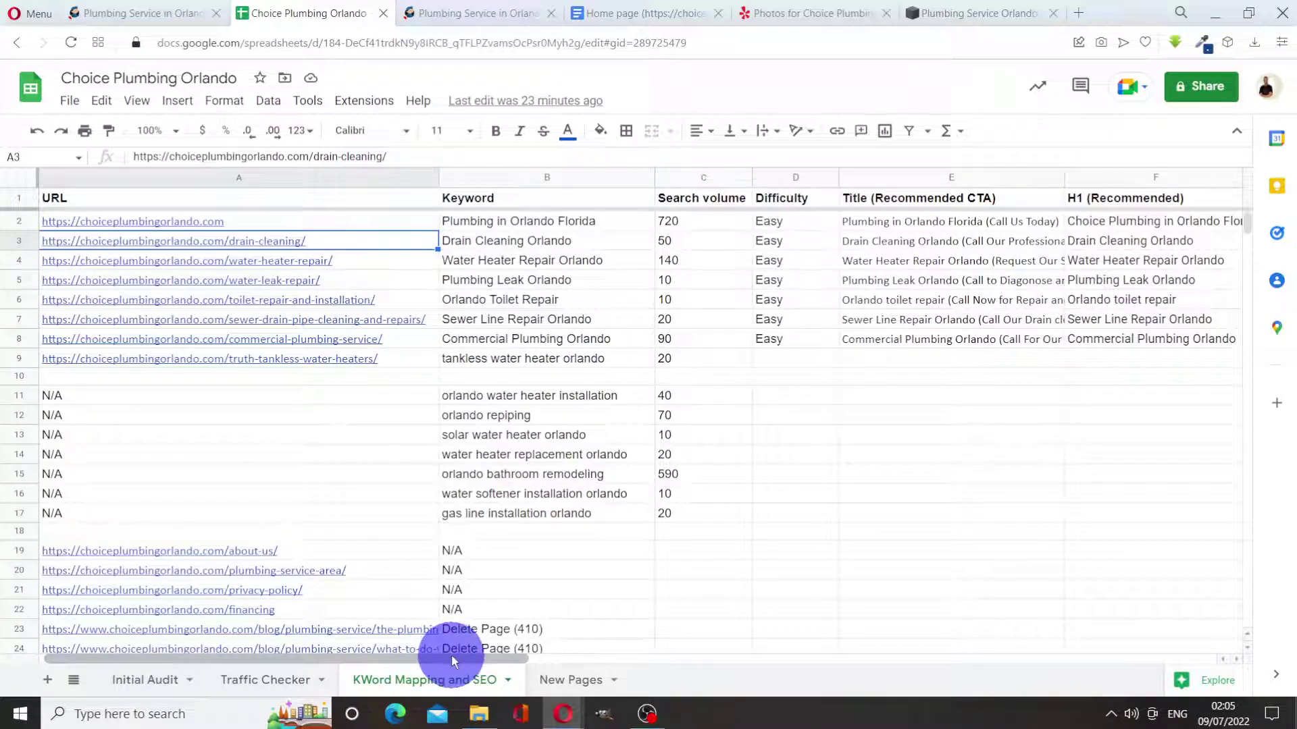
left_click_drag(451, 656, 723, 650)
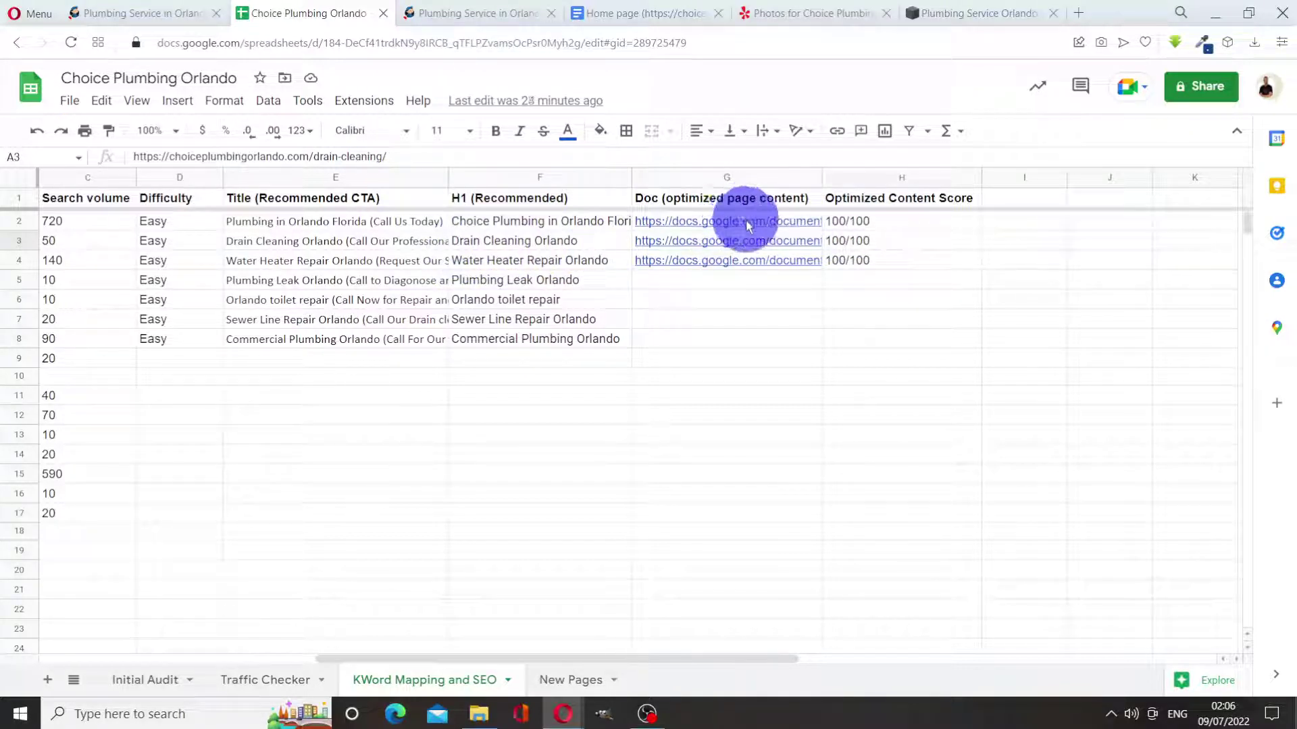
mouse_move(748, 225)
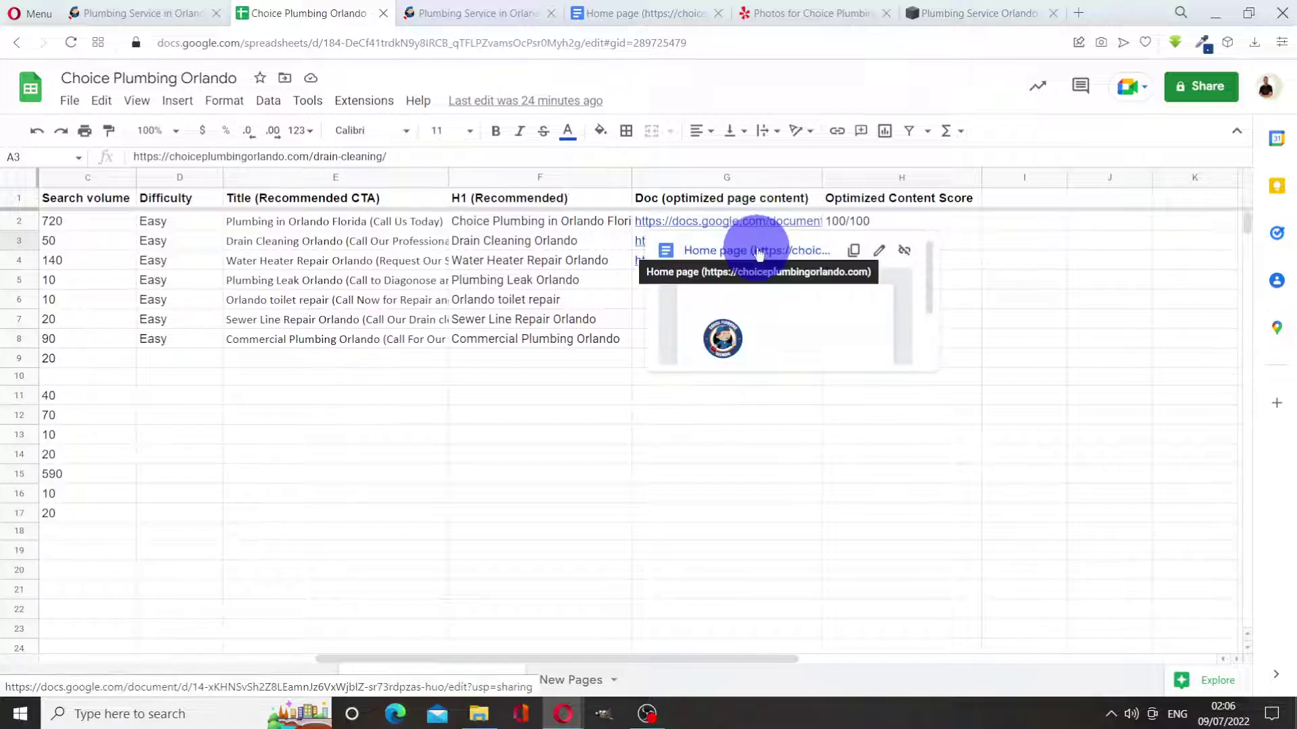
left_click(756, 251)
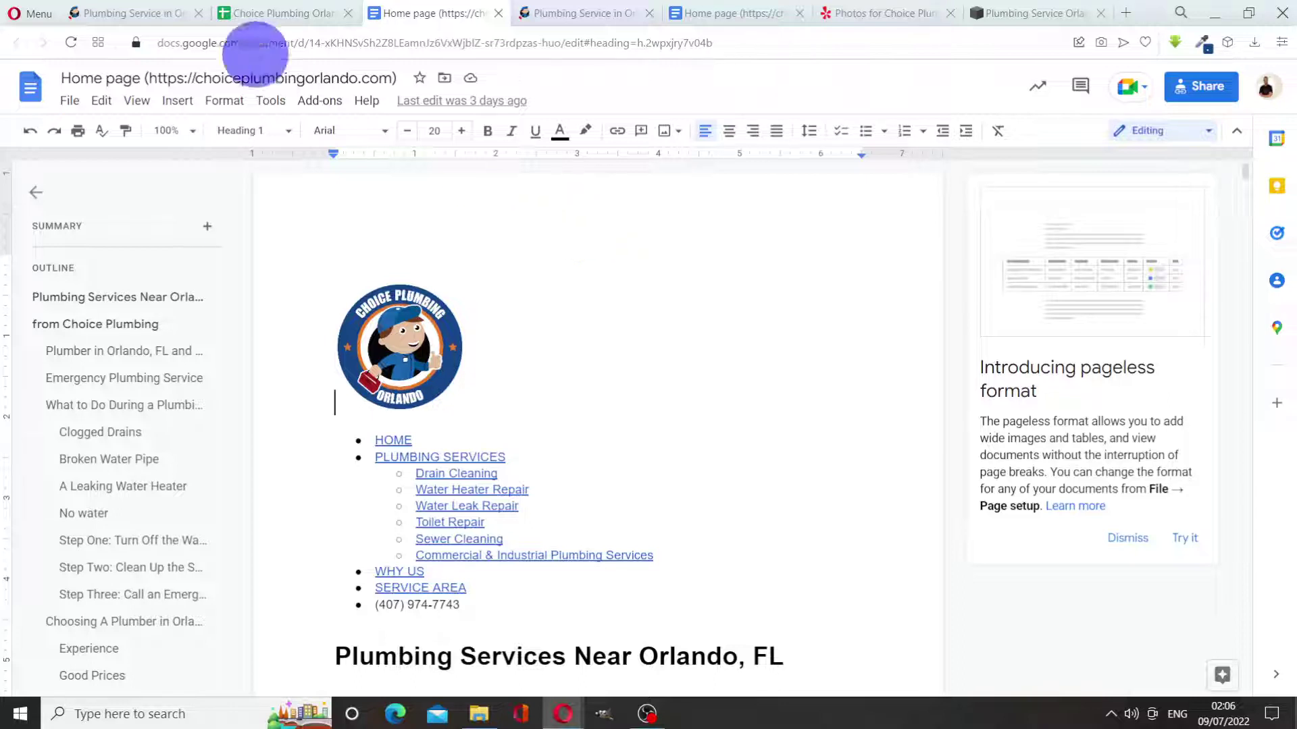
mouse_move(255, 14)
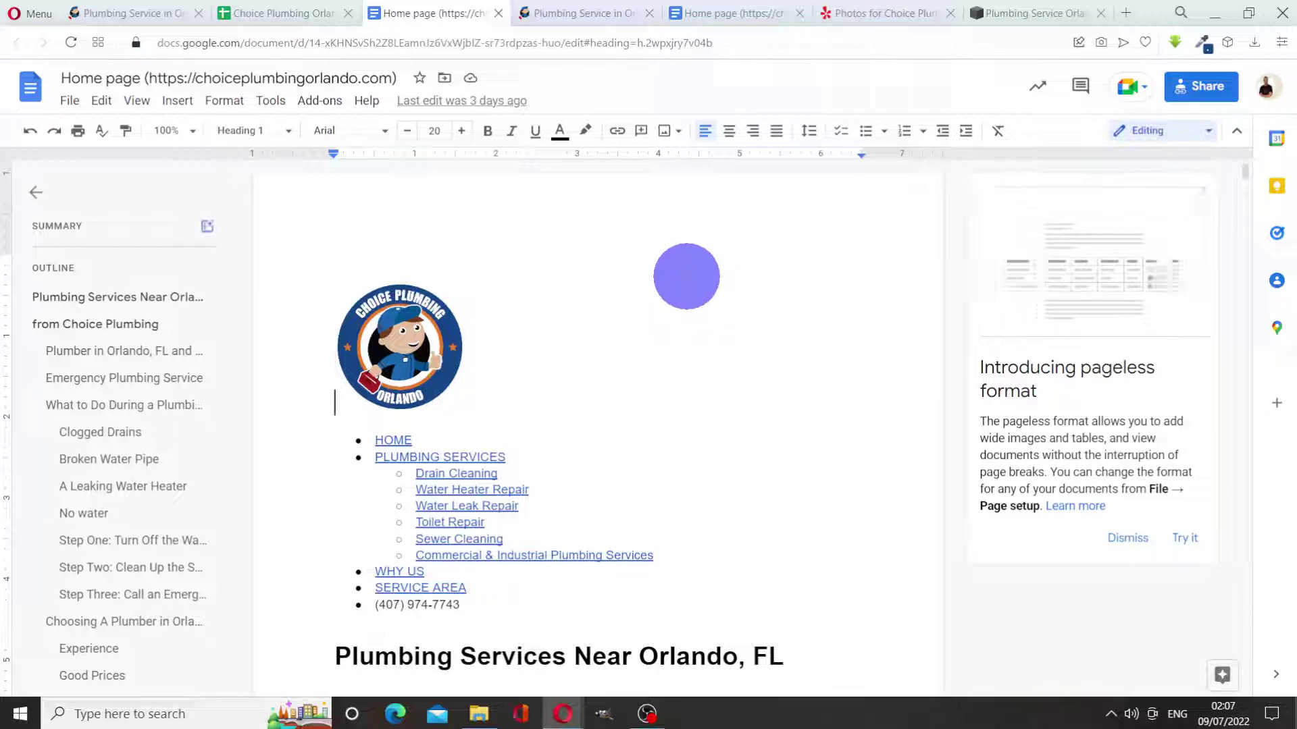
Examine the home page document's coupons and service sections, including the sample-image notes for water heater, rooter and toilet repair.
scroll(691, 278, "down", 15)
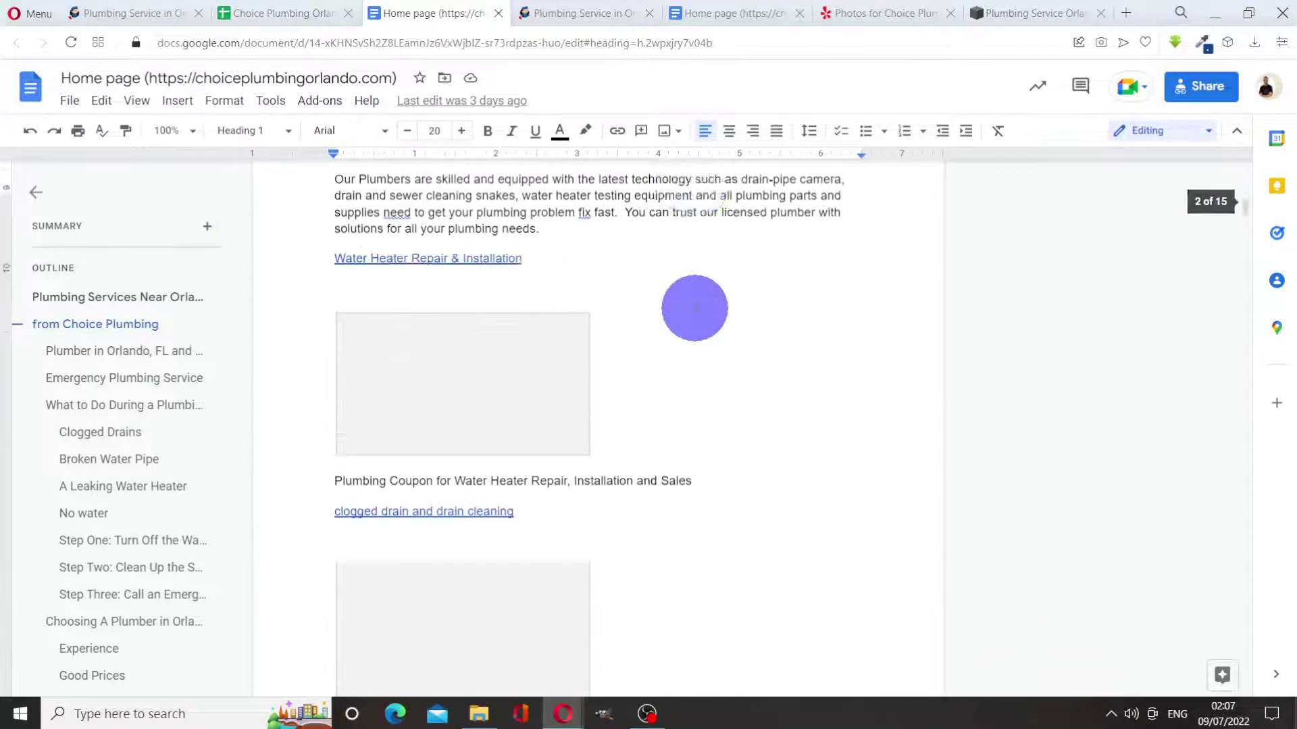
scroll(696, 292, "down", 10)
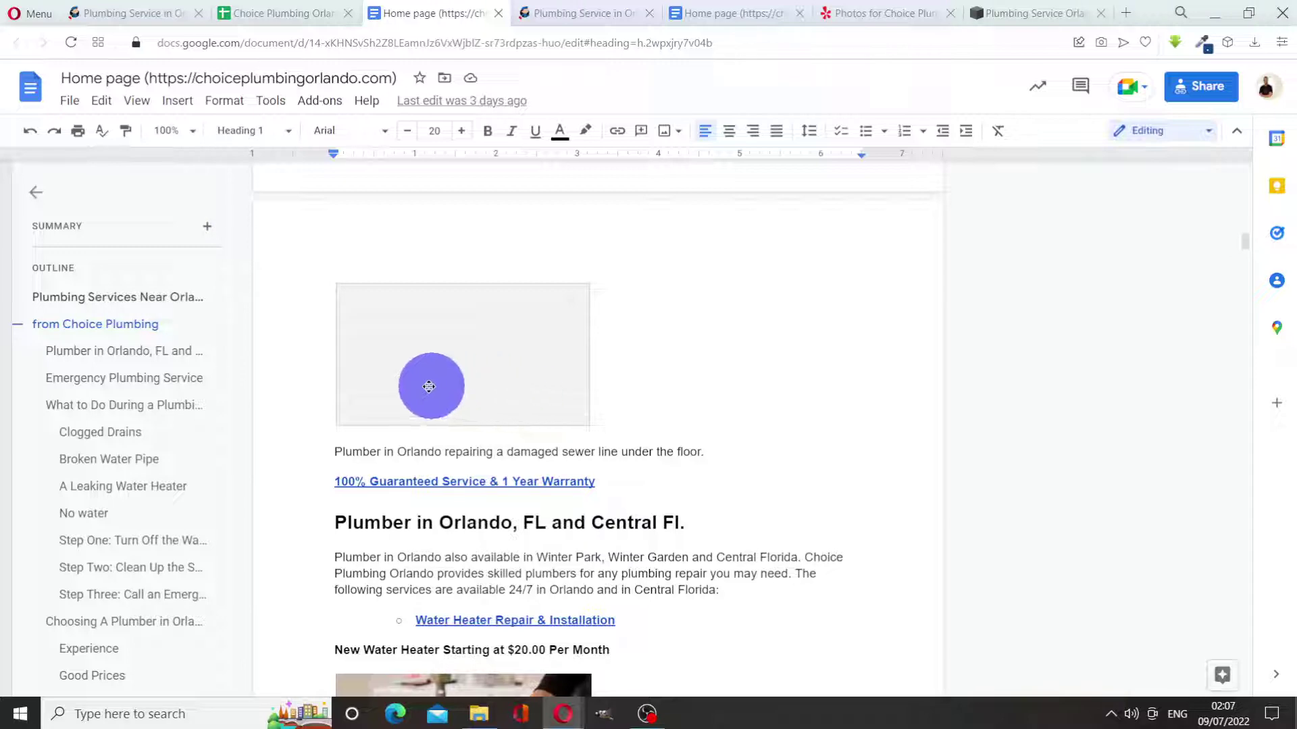
scroll(711, 390, "down", 1)
scroll(710, 390, "down", 14)
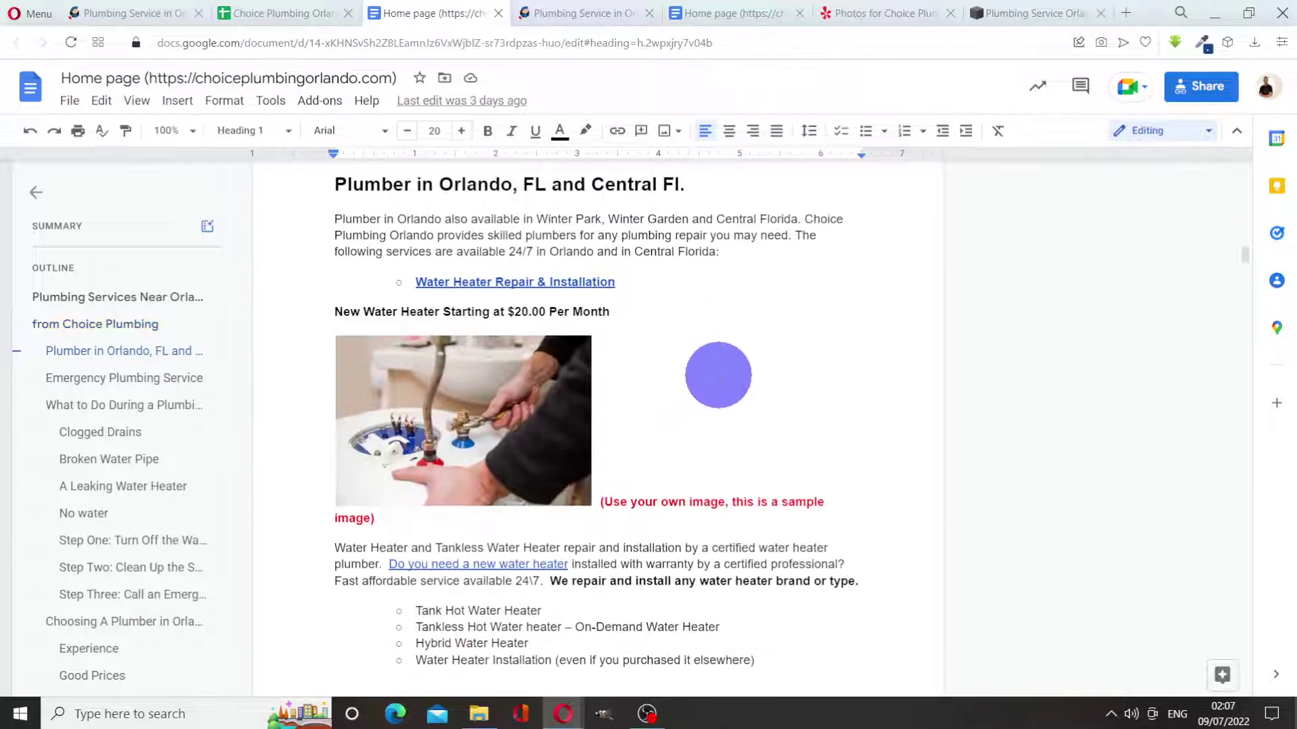
scroll(715, 375, "down", 12)
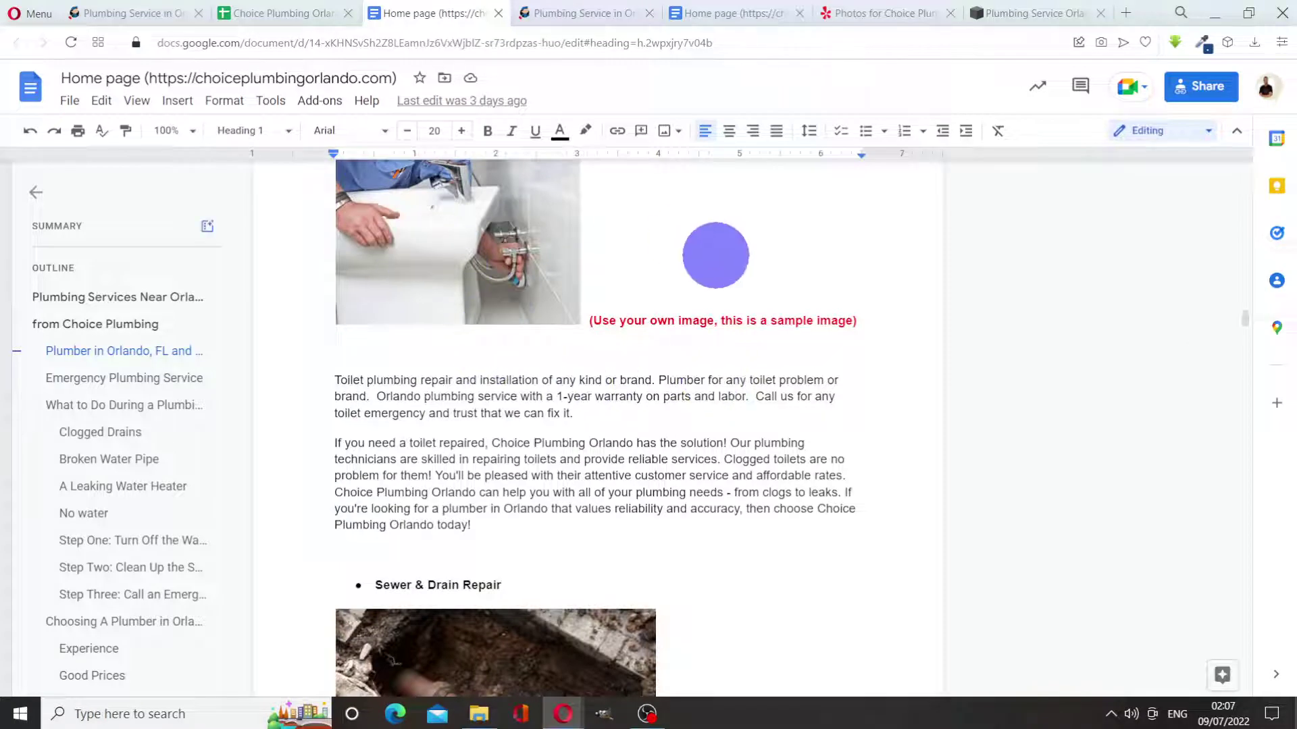
scroll(706, 362, "up", 8)
scroll(677, 329, "up", 6)
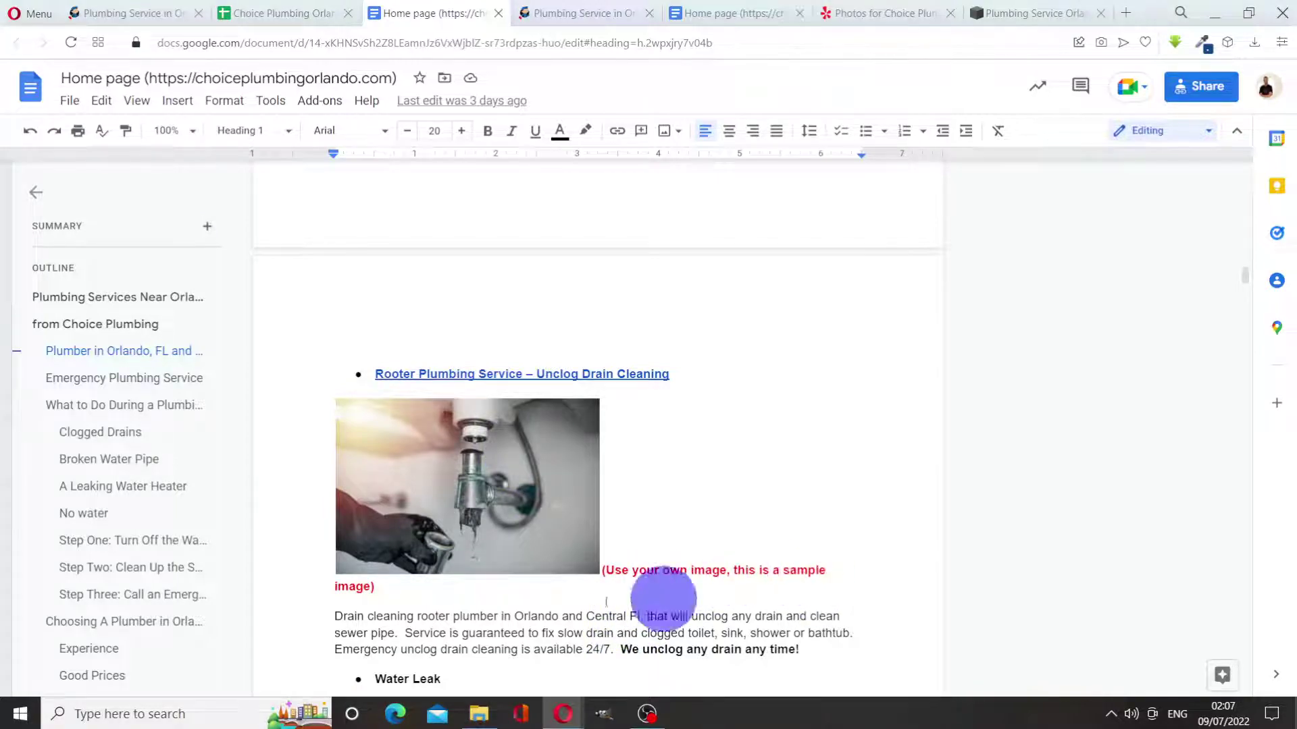
Skim the home page document from Sewer & Drain Repair to its end, and go back to the Choosing A Plumber section.
scroll(530, 530, "down", 10)
scroll(528, 528, "down", 15)
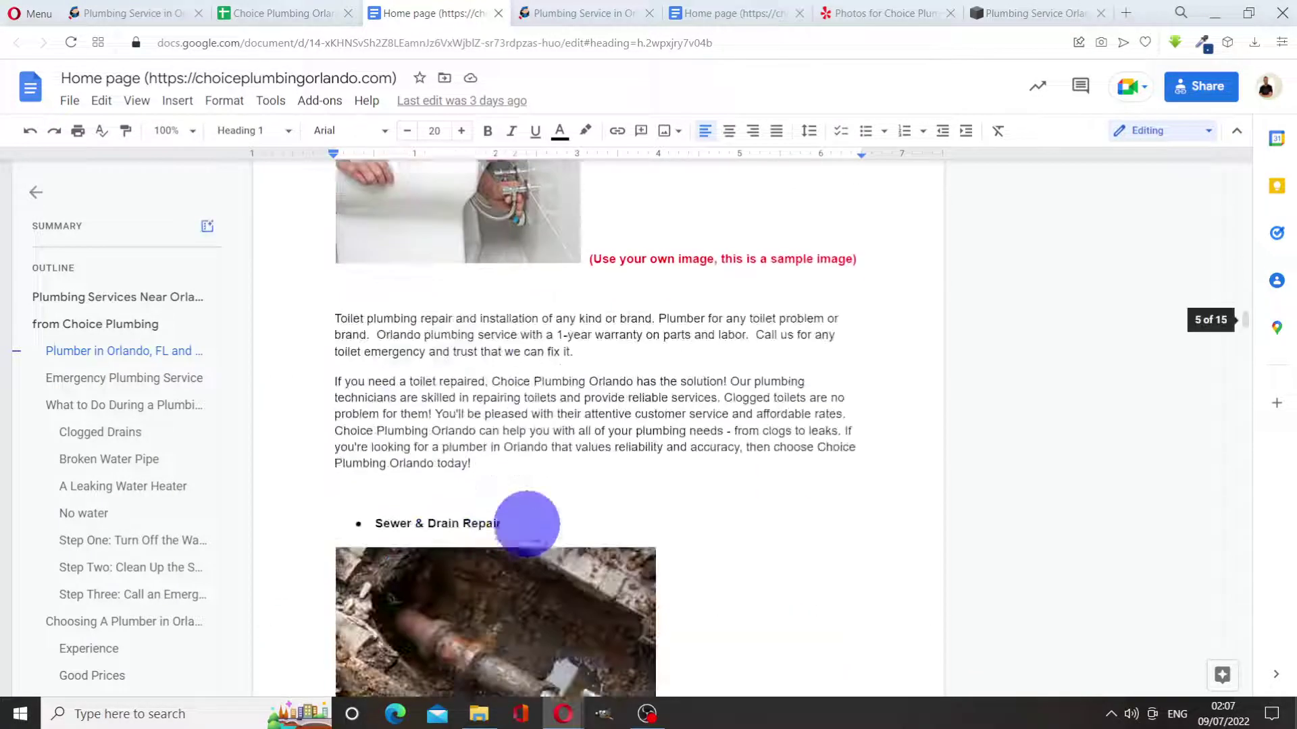
scroll(529, 520, "down", 15)
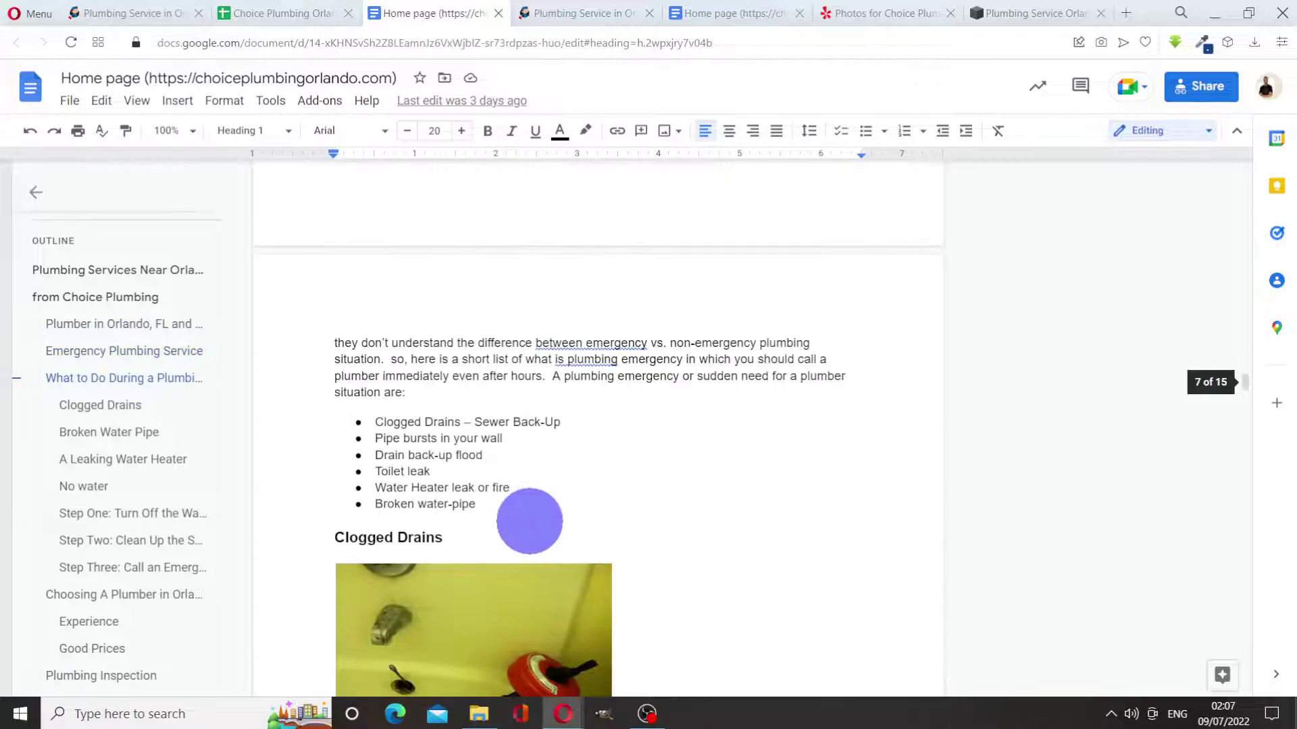
scroll(532, 513, "down", 15)
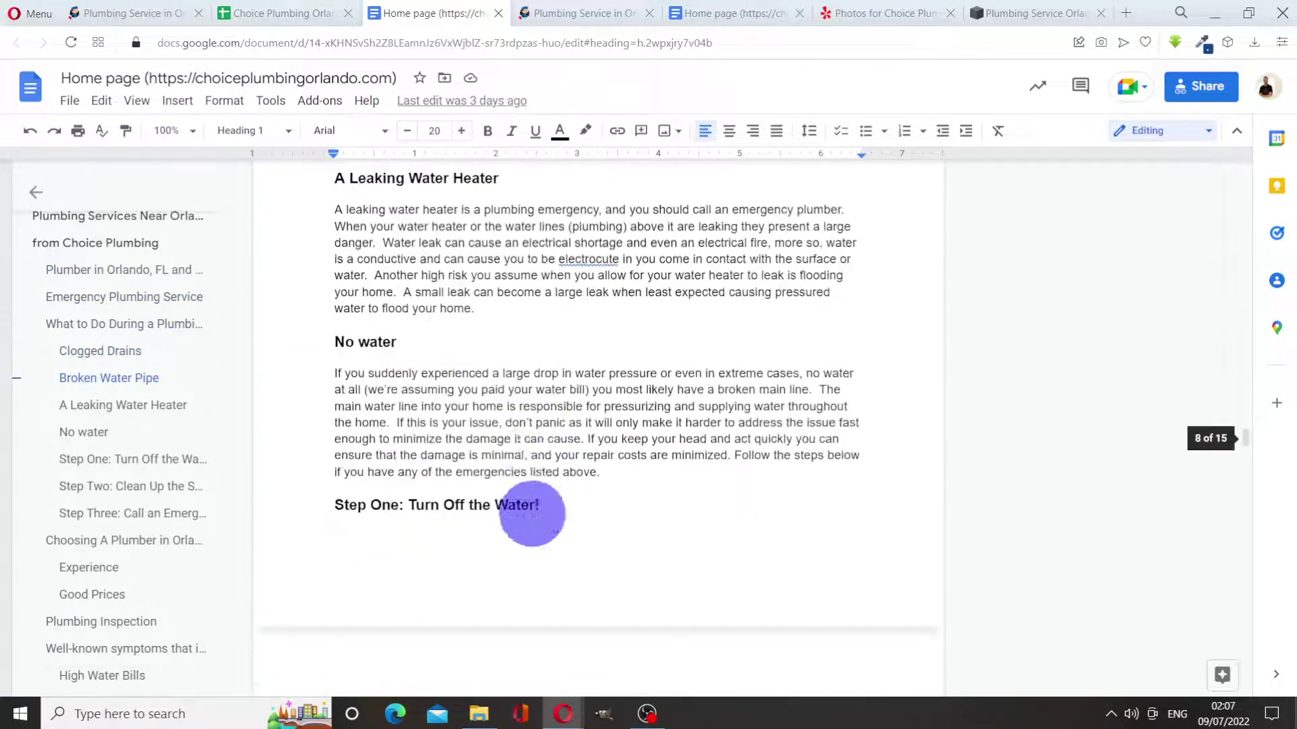
scroll(531, 499, "down", 20)
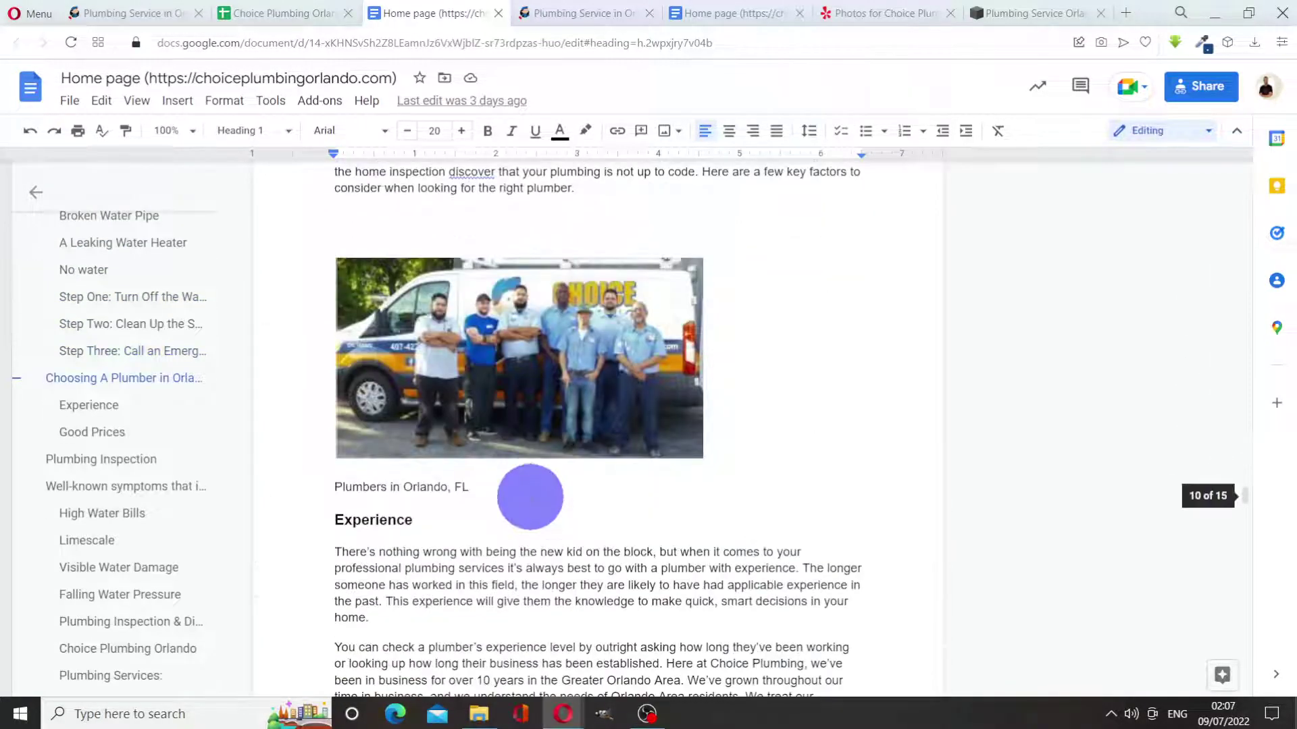
scroll(526, 501, "down", 20)
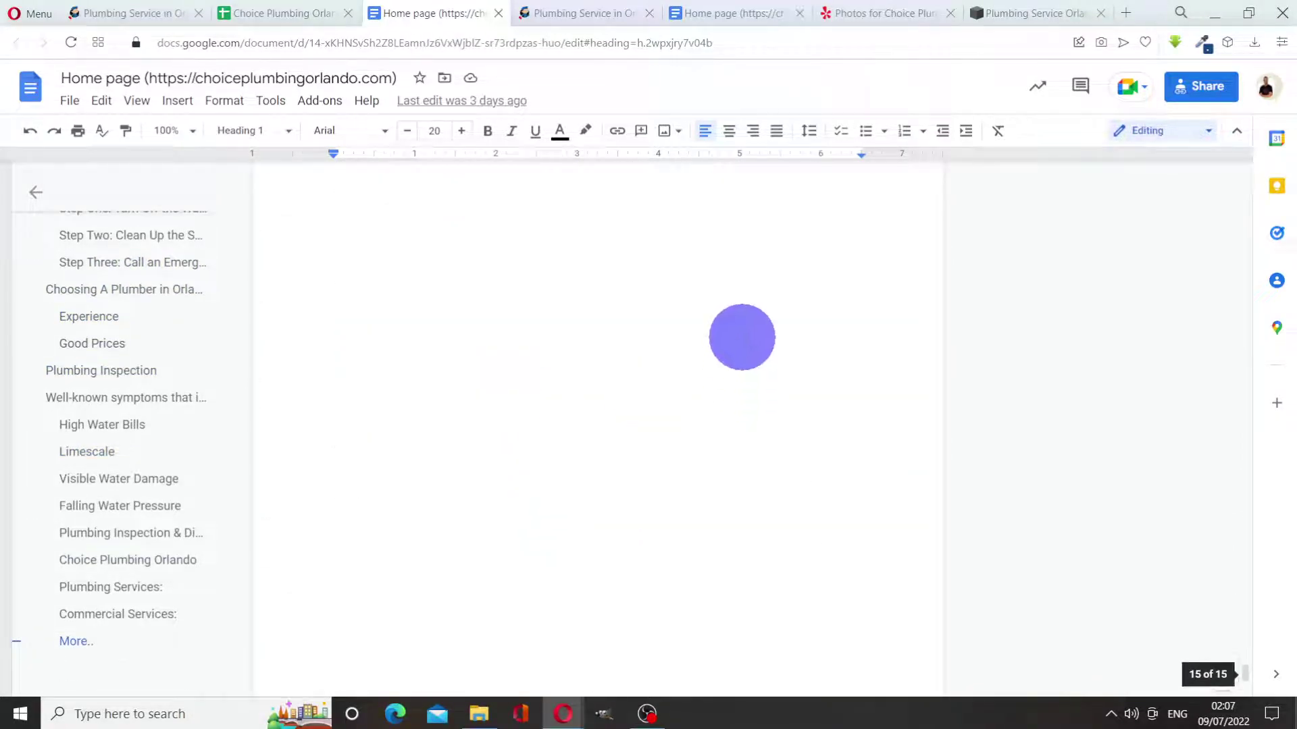
scroll(740, 378, "up", 15)
scroll(737, 395, "up", 20)
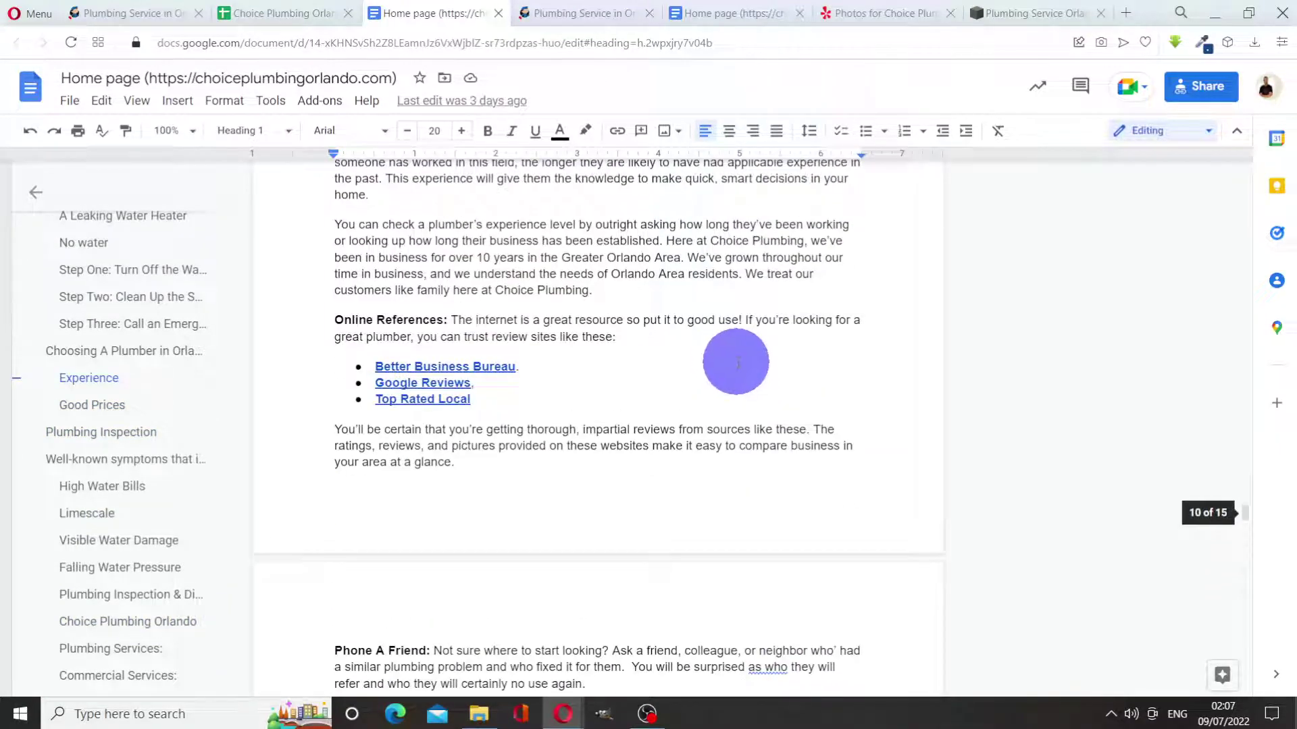
scroll(736, 362, "up", 8)
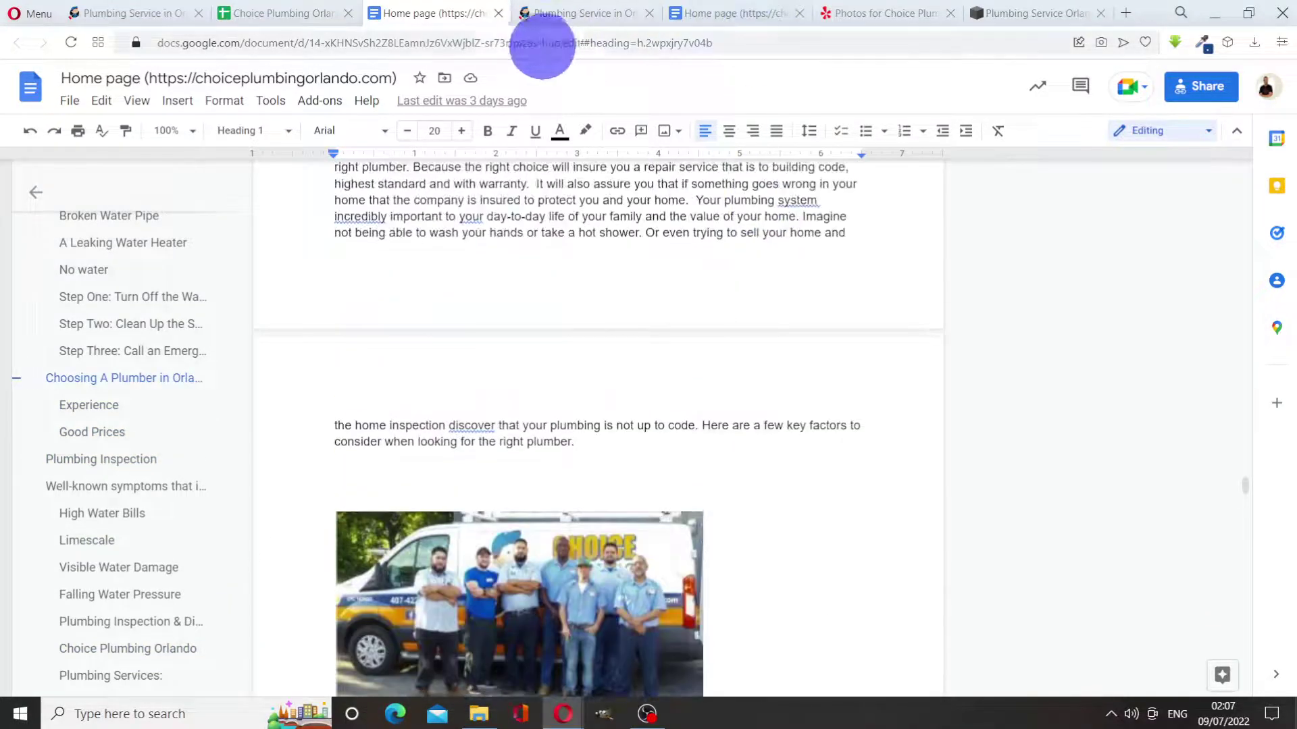
Return to the KWord Mapping and SEO sheet and examine its optimized document links, keywords without URLs and the Delete Page (410) rows.
left_click(297, 14)
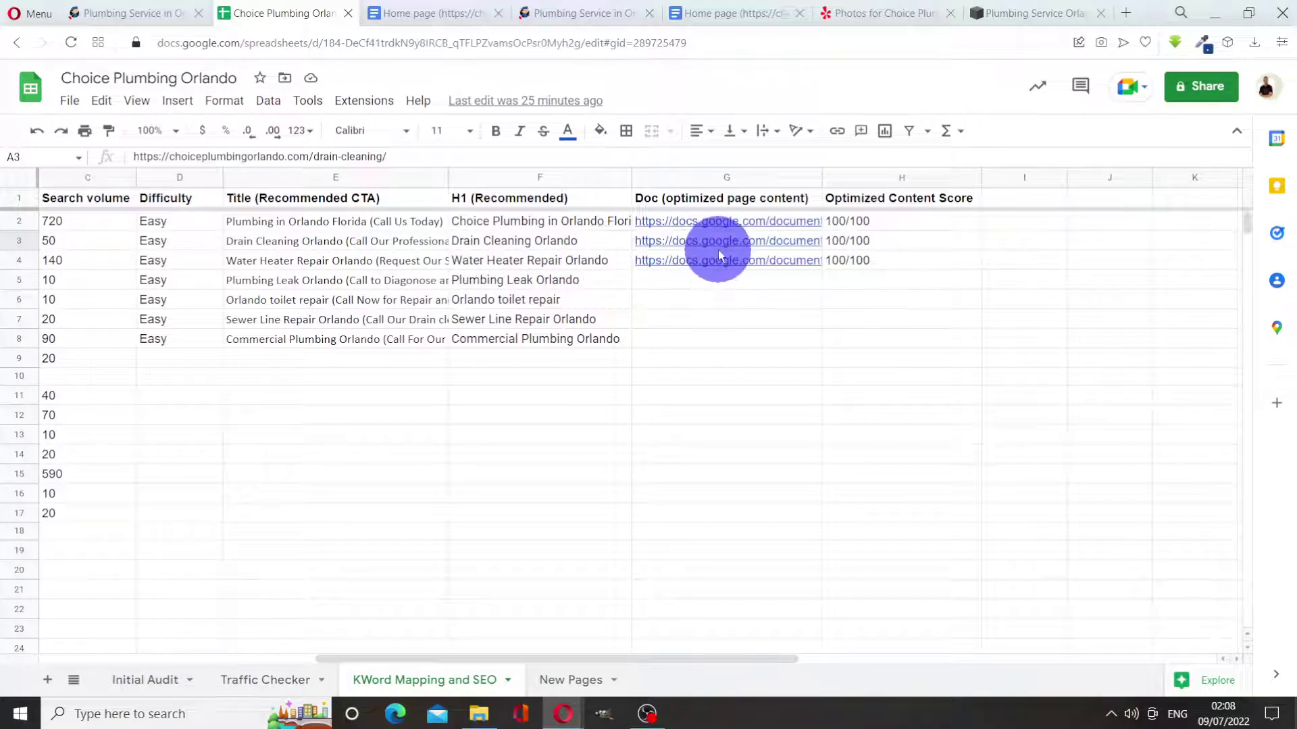
mouse_move(733, 243)
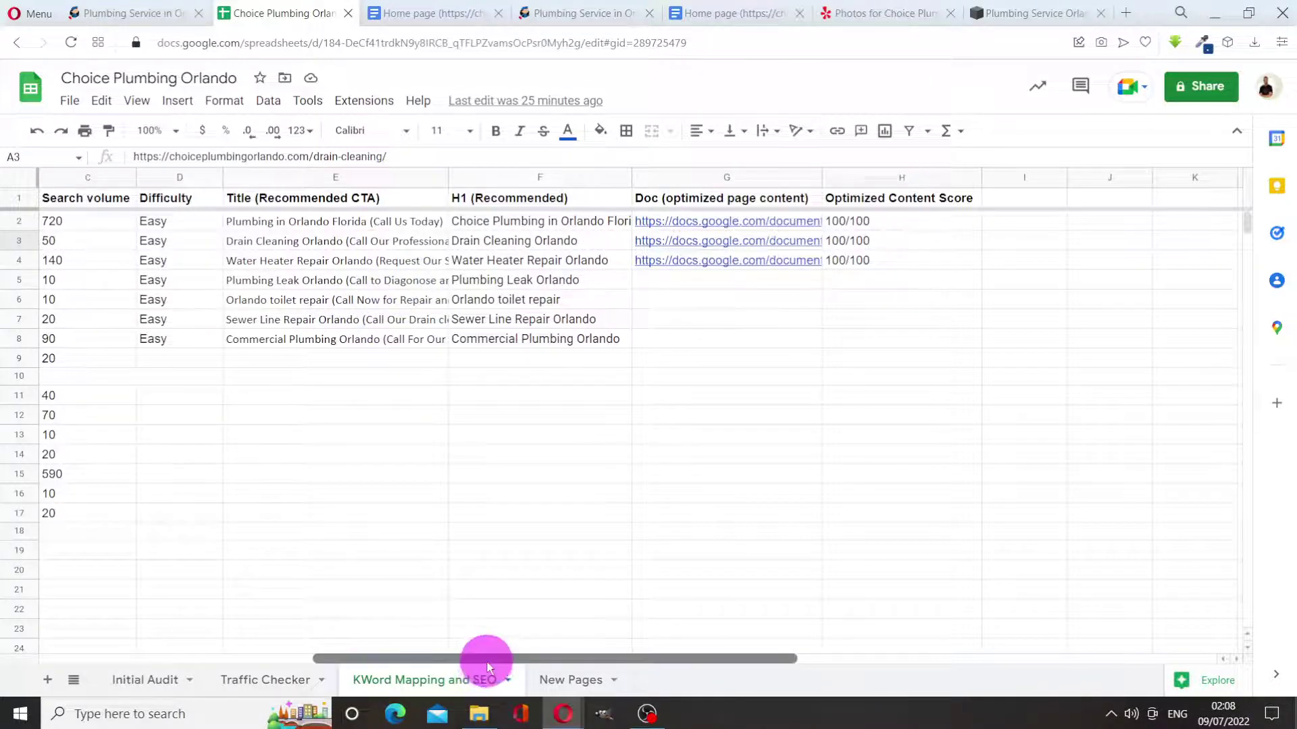
left_click_drag(488, 664, 231, 628)
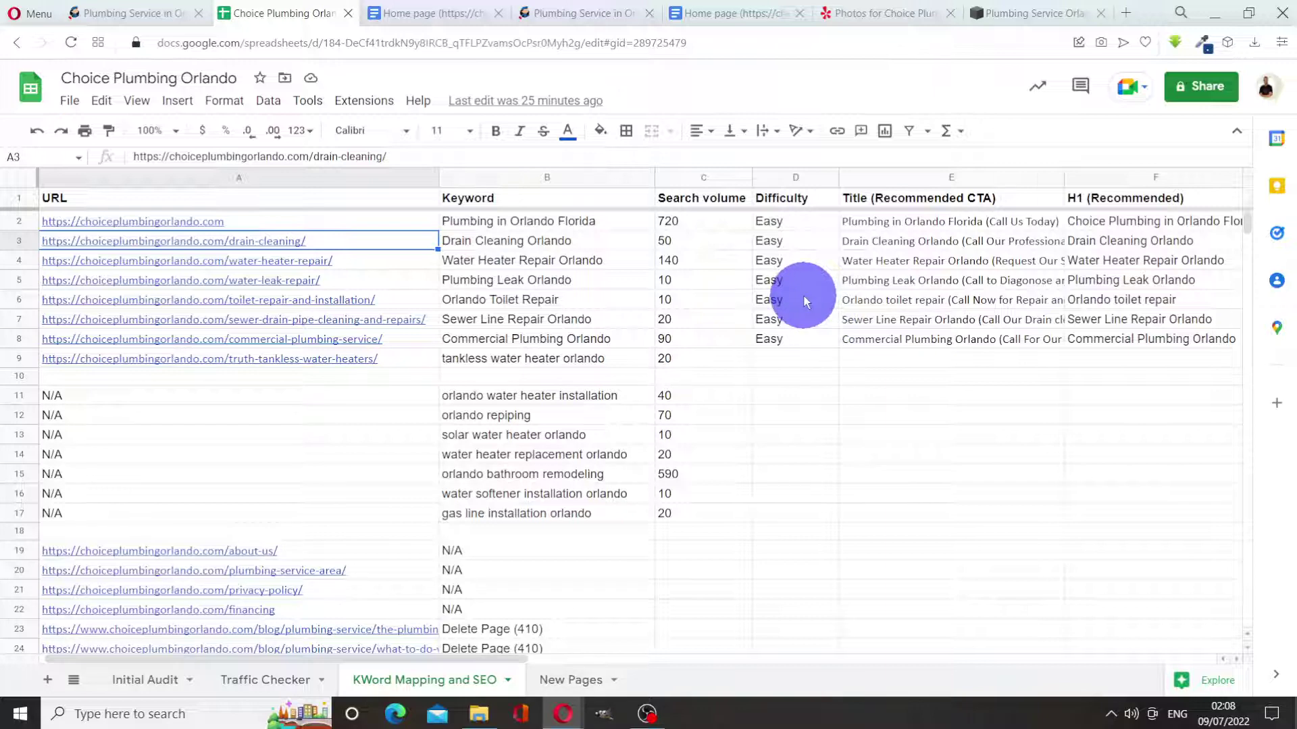
scroll(791, 301, "down", 2)
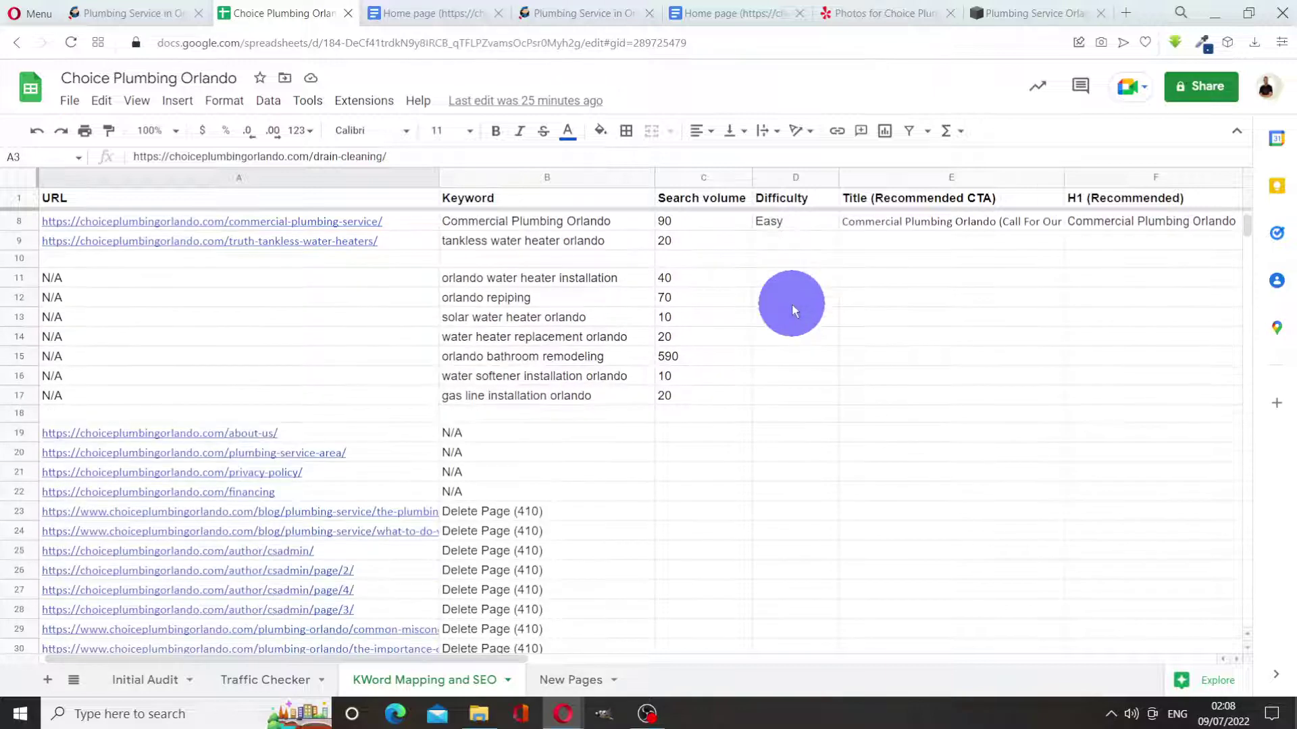
scroll(792, 305, "up", 2)
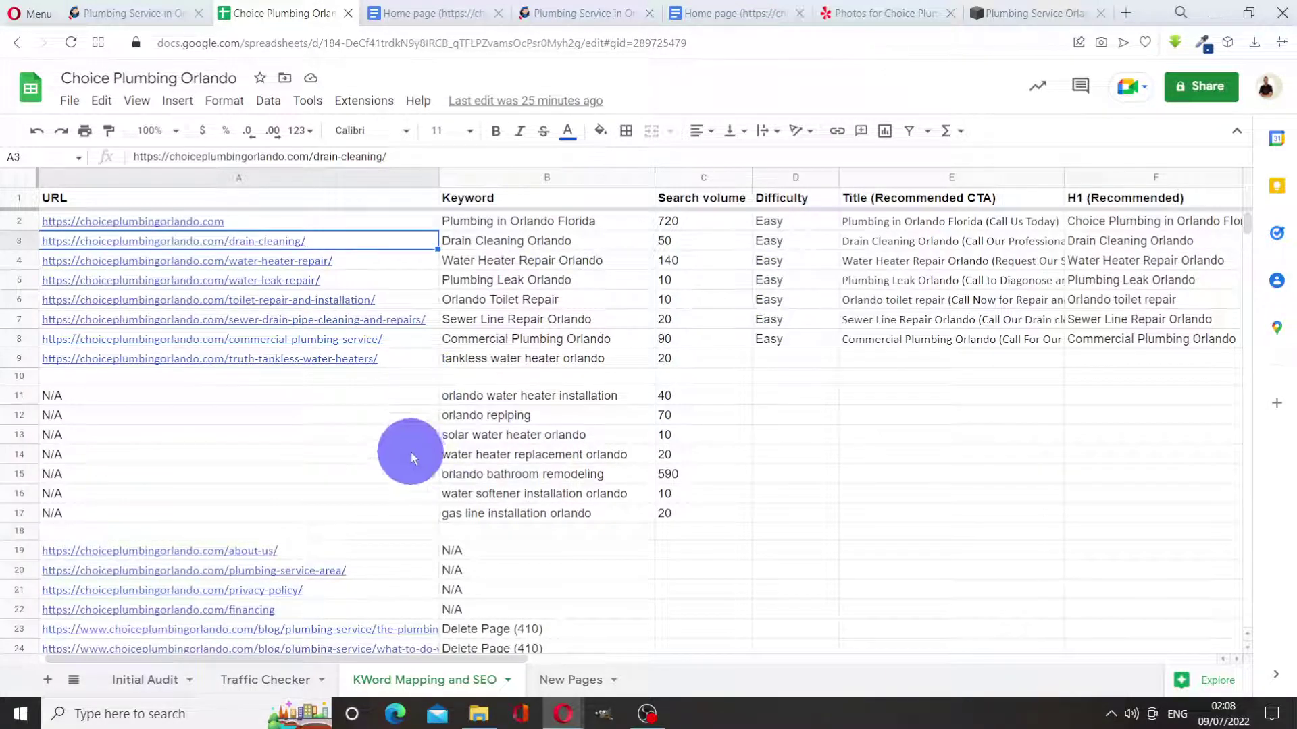
scroll(486, 420, "down", 6)
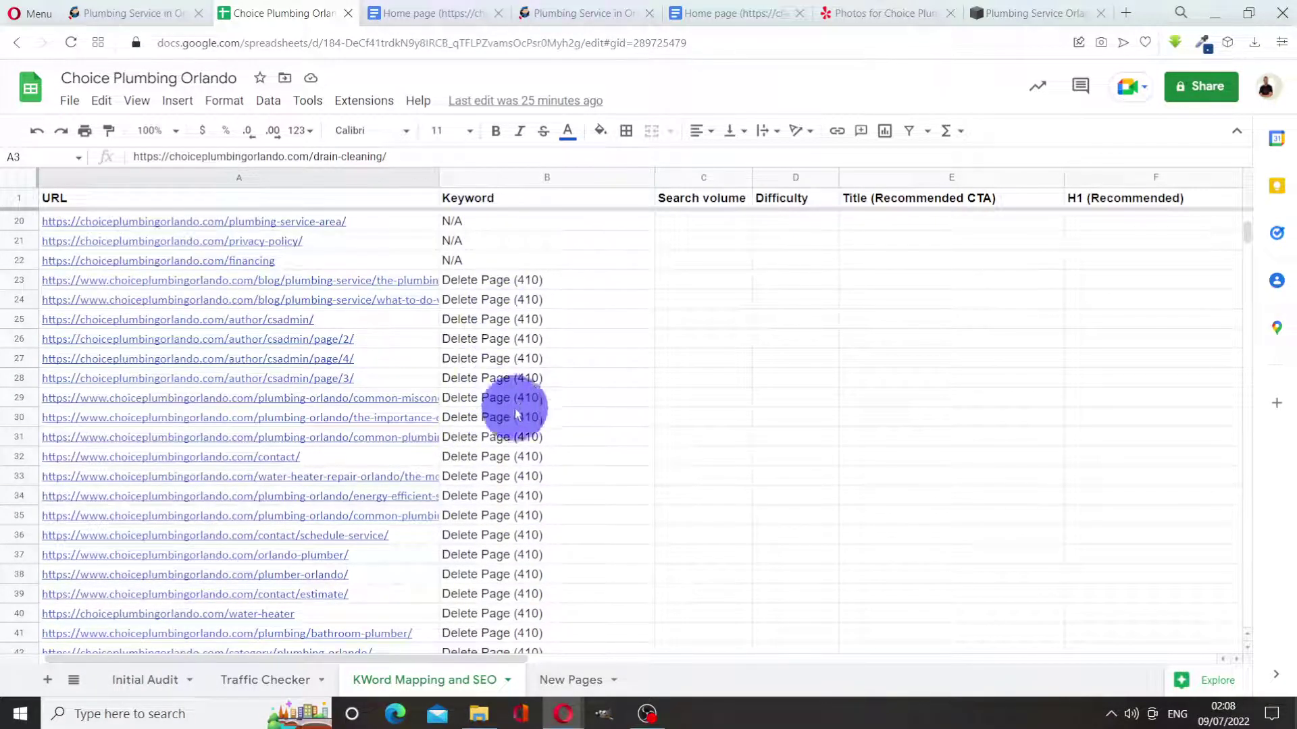
Examine the URL actions in the KWord Mapping and SEO sheet from the Delete Page (410) rows through the last tag page.
scroll(506, 414, "down", 6)
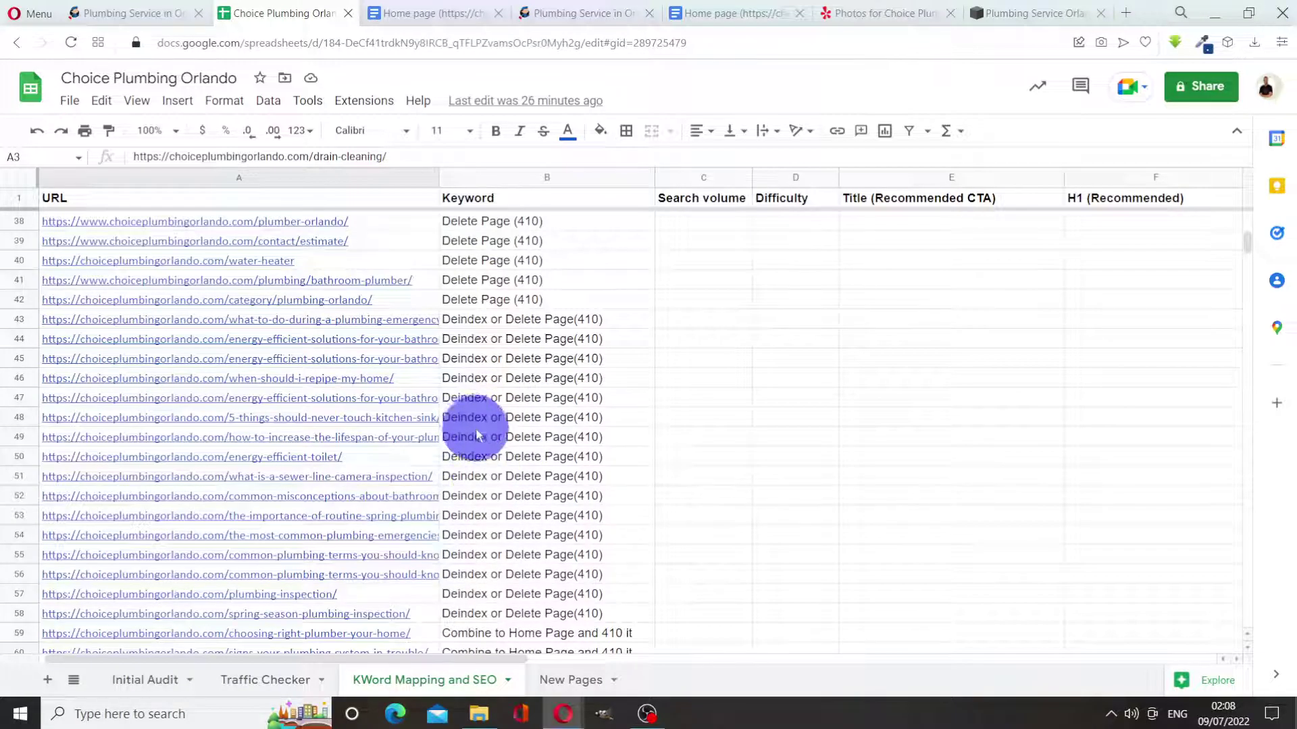
scroll(564, 459, "down", 4)
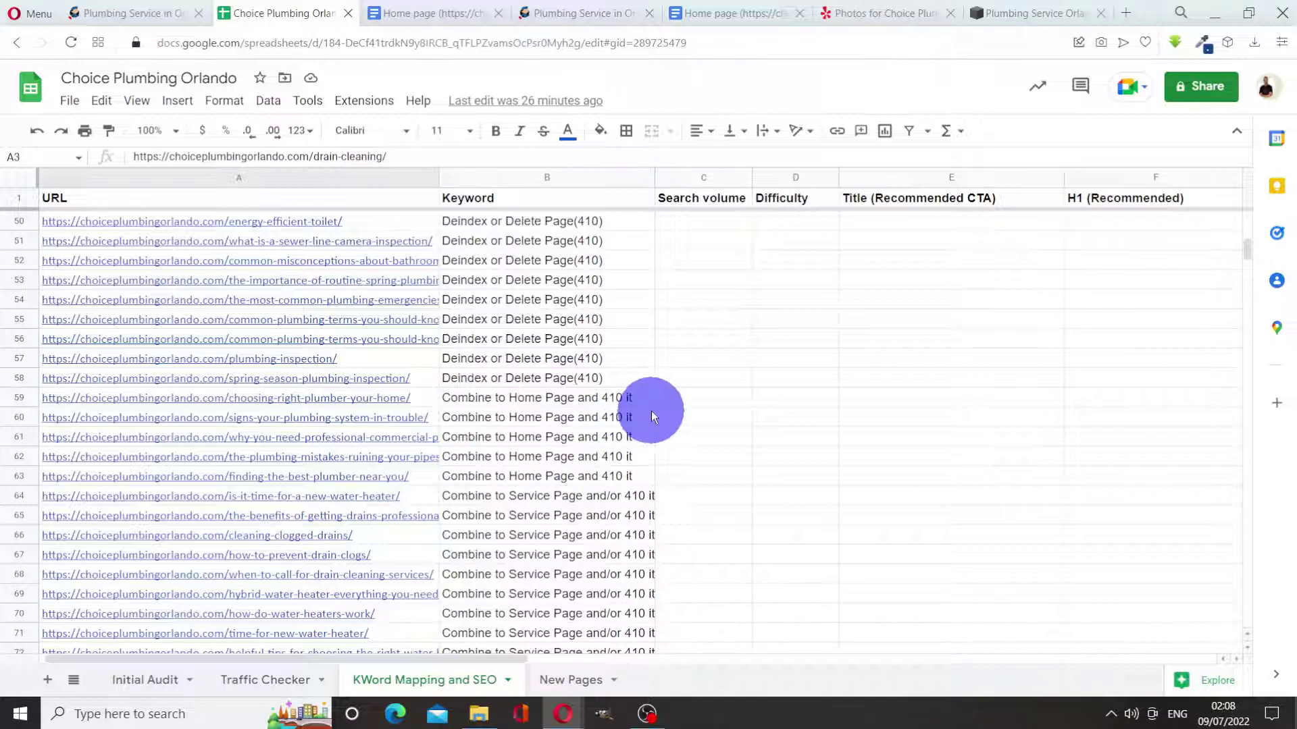
scroll(567, 490, "down", 4)
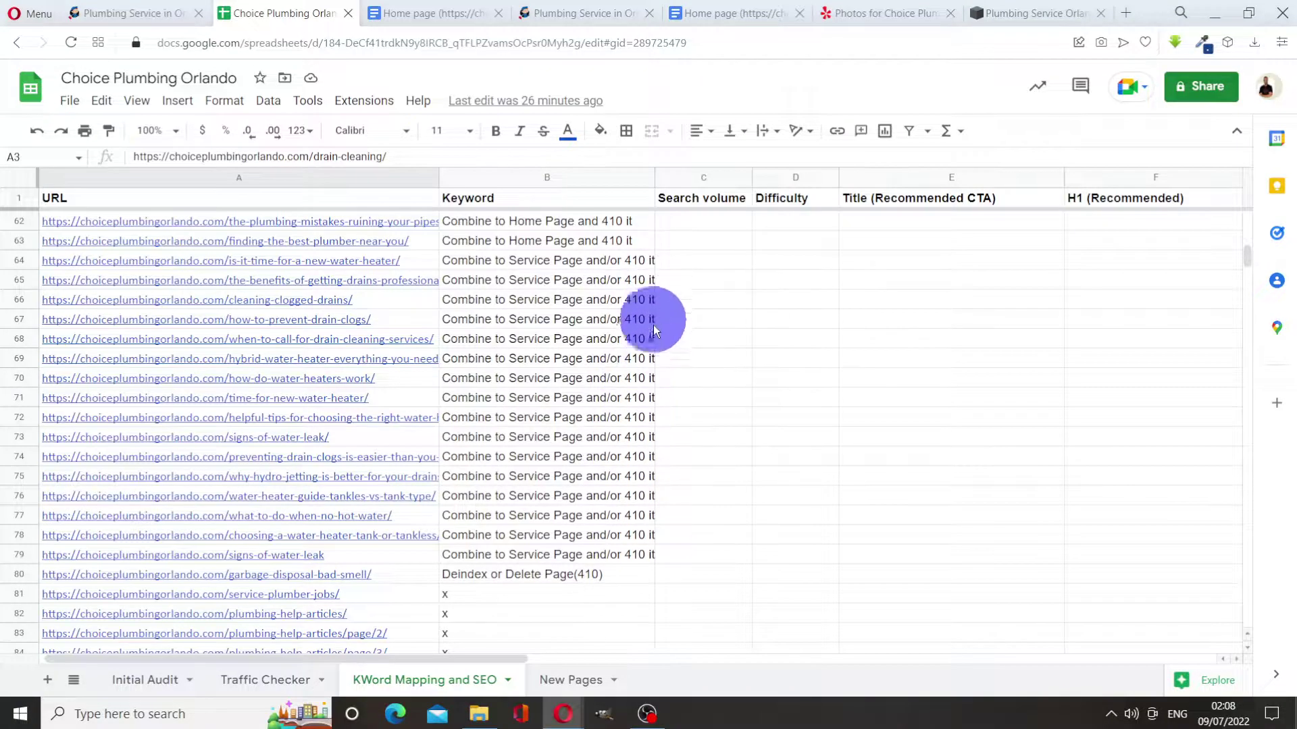
scroll(520, 439, "down", 2)
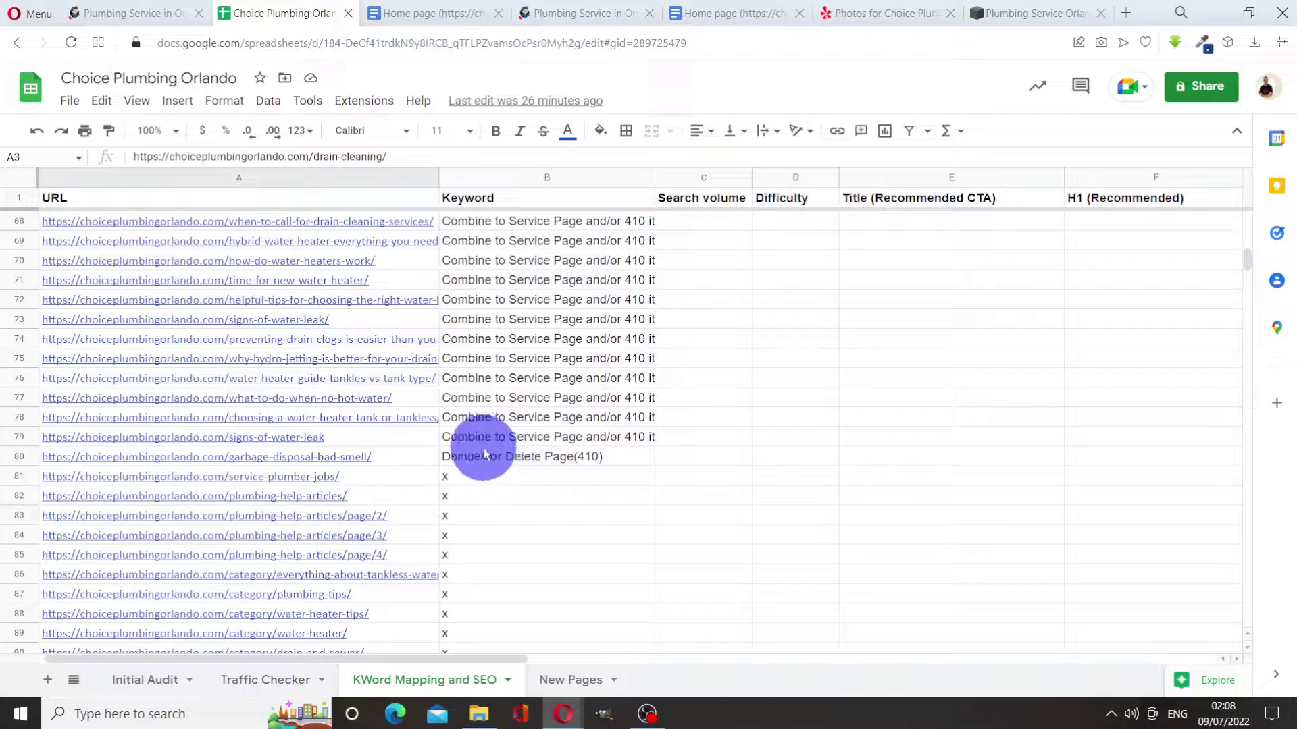
scroll(534, 469, "down", 7)
scroll(483, 331, "up", 3)
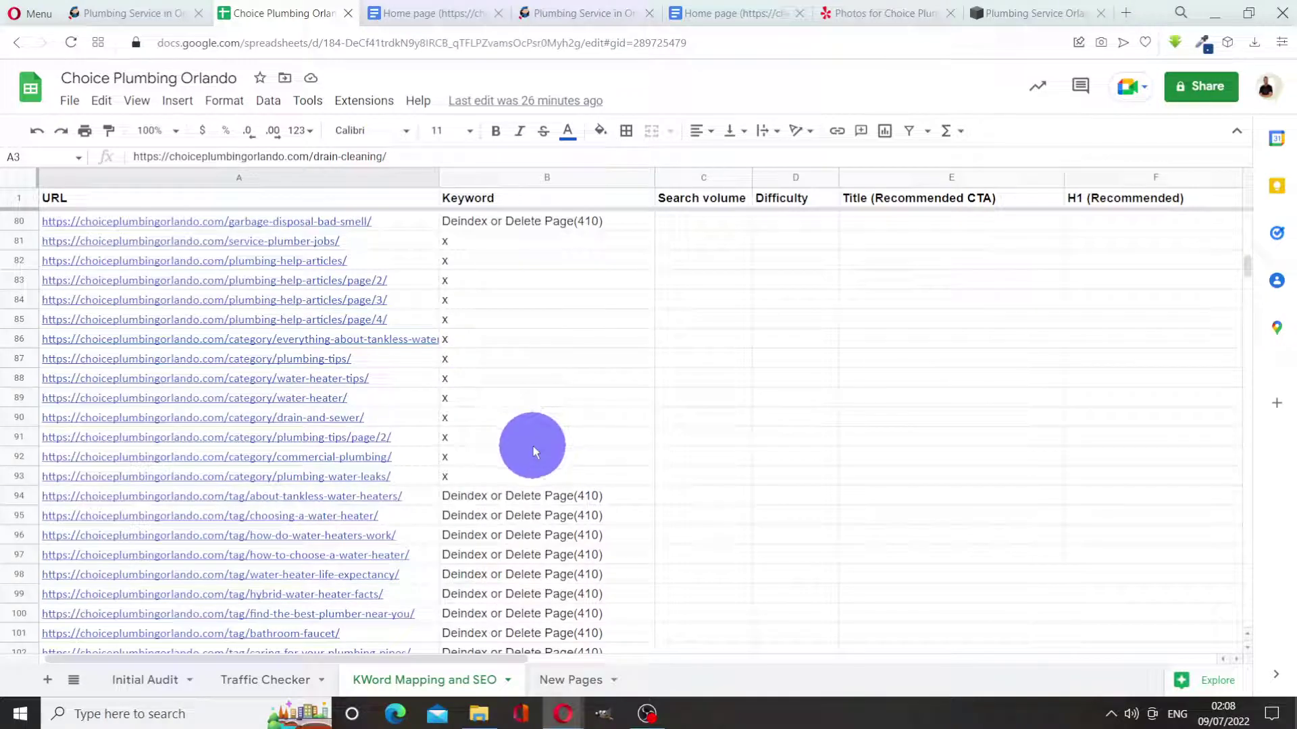
scroll(533, 445, "down", 4)
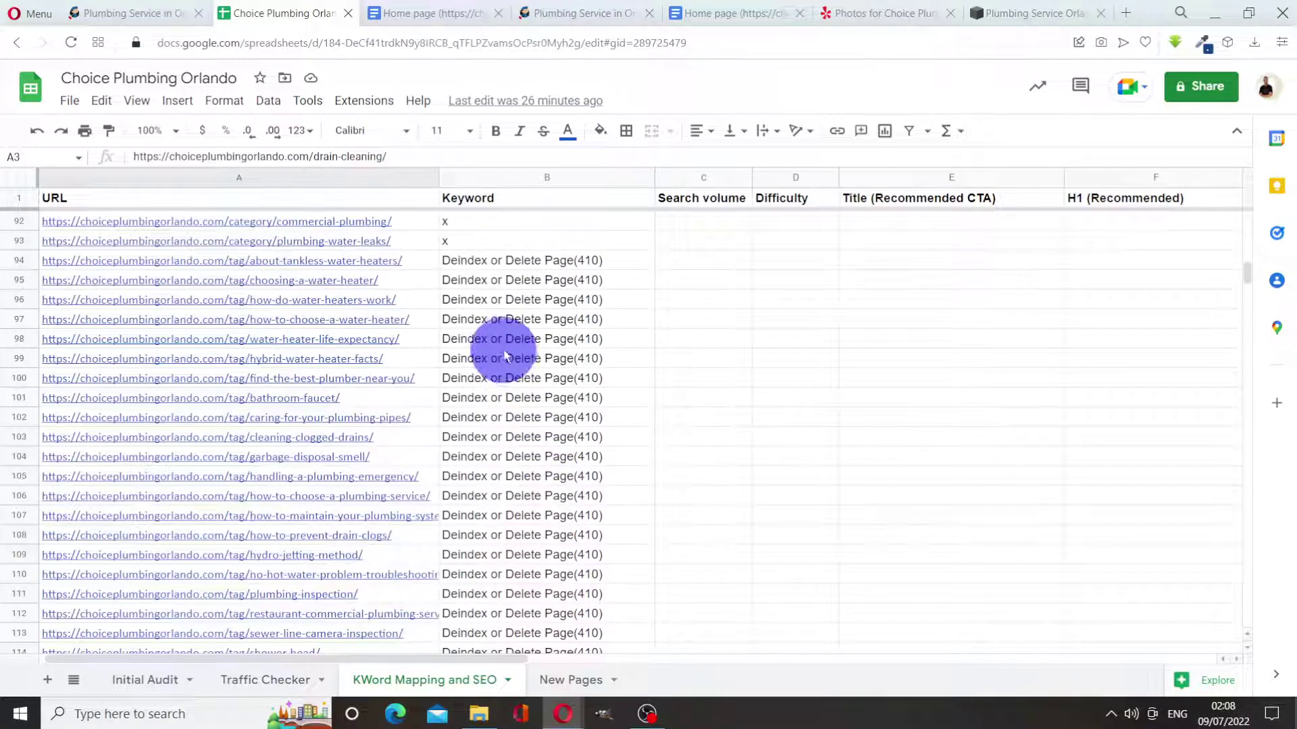
scroll(507, 365, "up", 5)
scroll(508, 418, "down", 1)
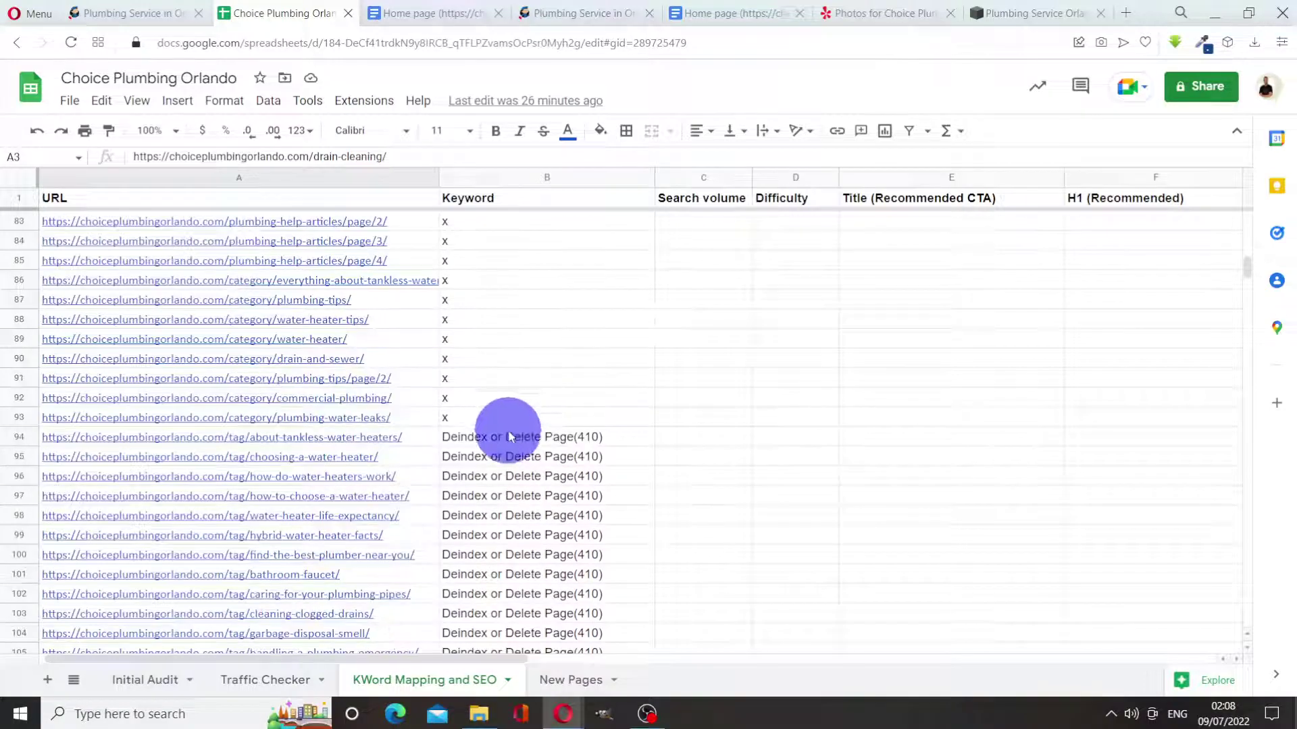
scroll(521, 573, "down", 4)
scroll(416, 455, "down", 5)
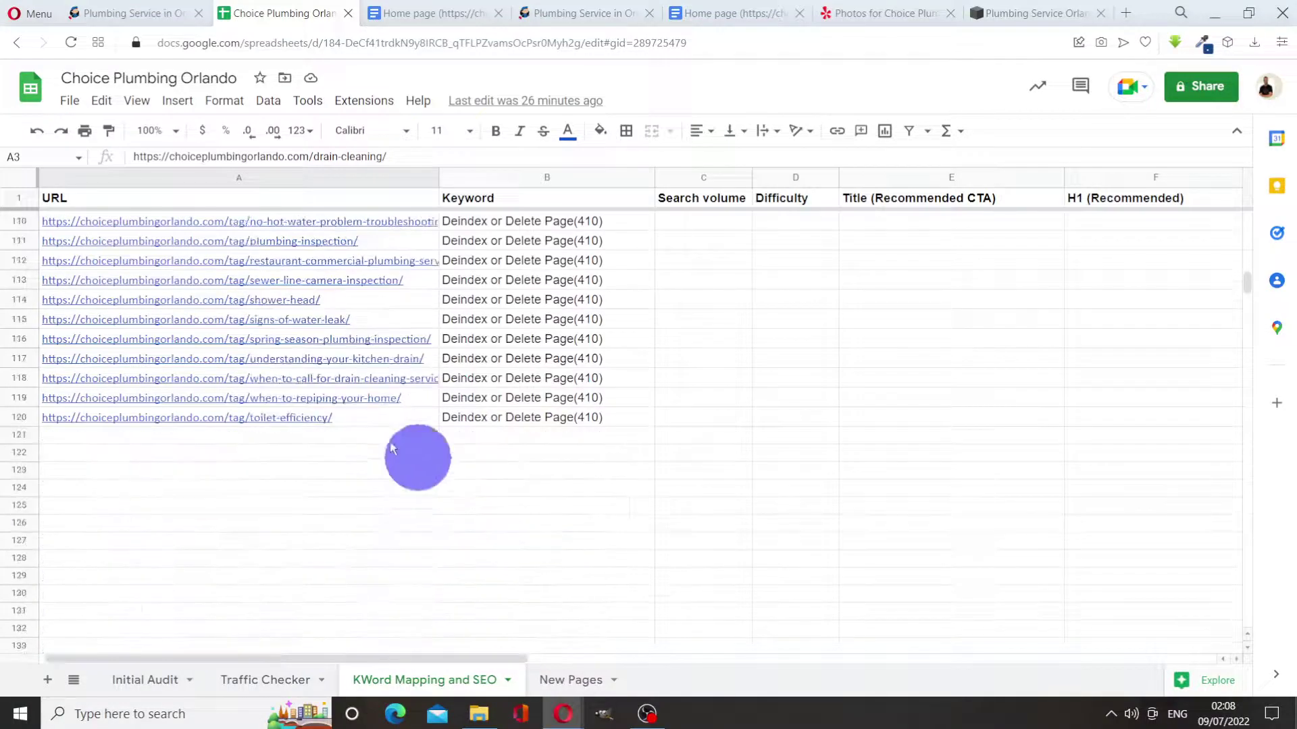
Review the deindex and combine recommendations in reverse, from the tag pages back to the first keyword rows.
scroll(532, 381, "up", 7)
scroll(532, 382, "up", 6)
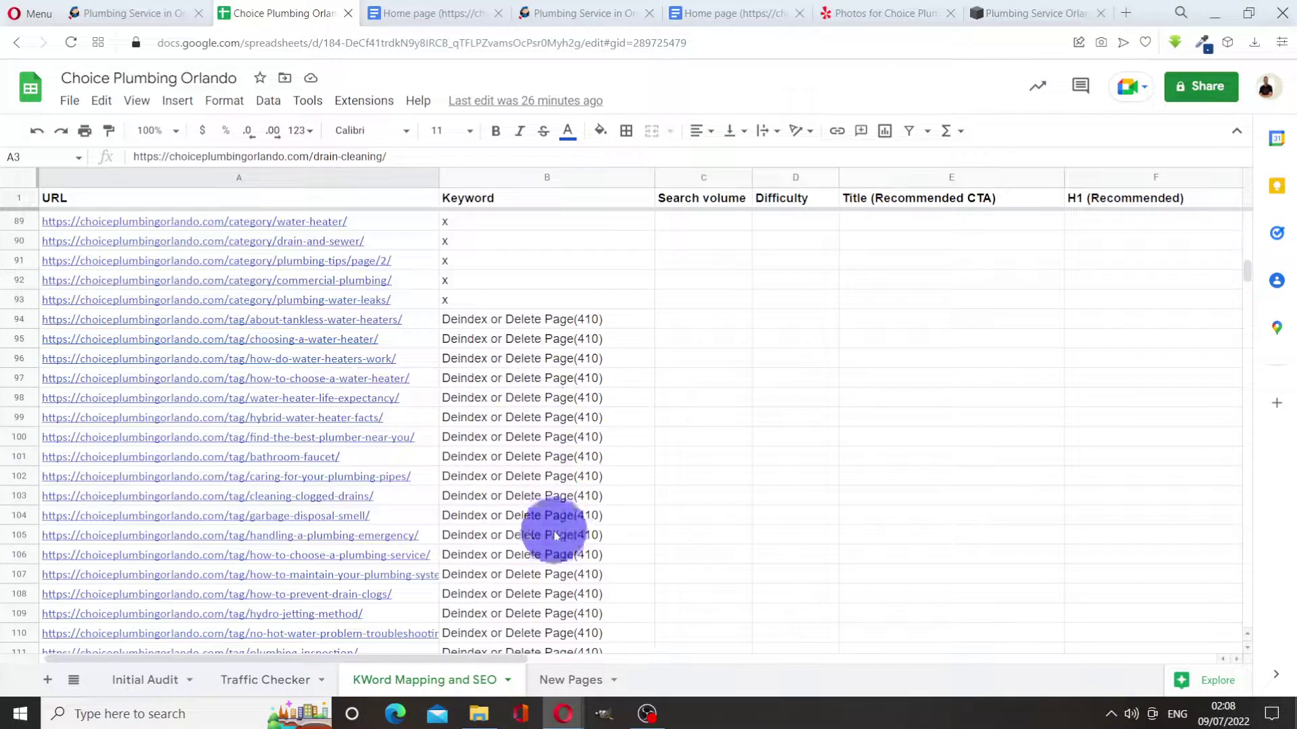
scroll(537, 486, "up", 5)
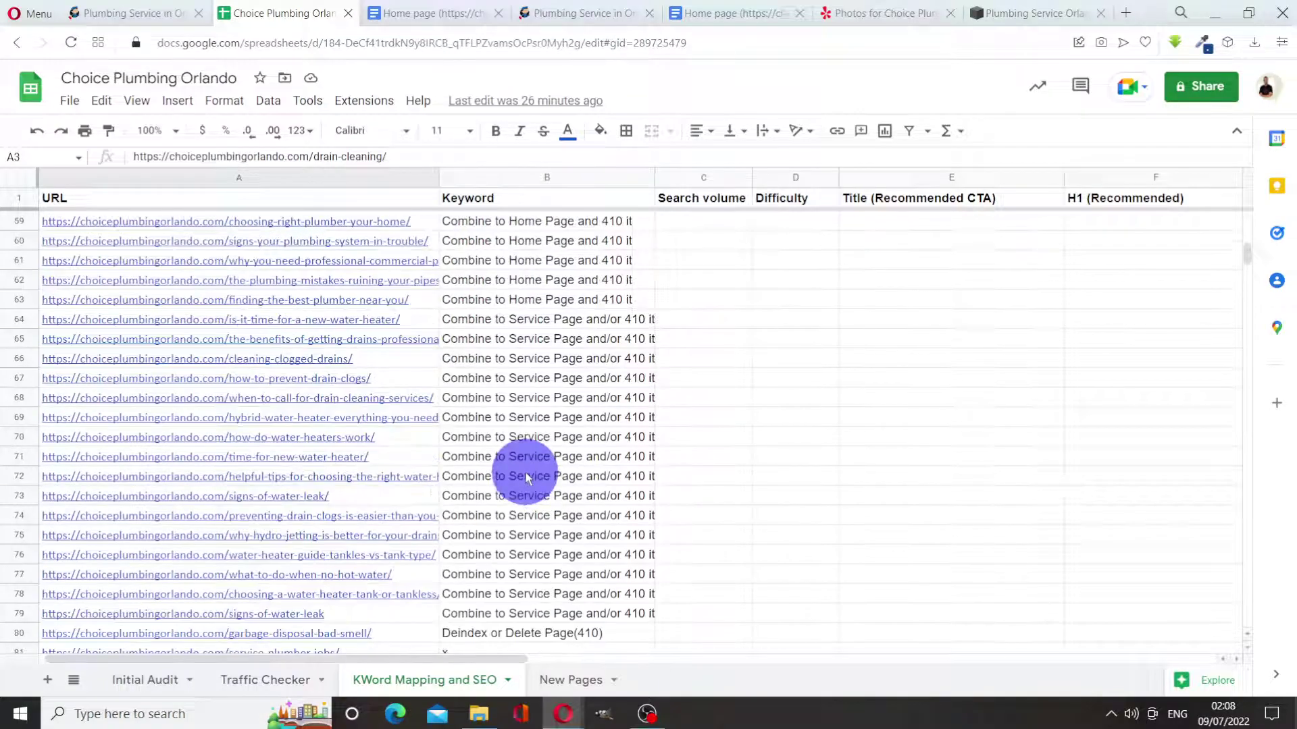
scroll(531, 483, "up", 3)
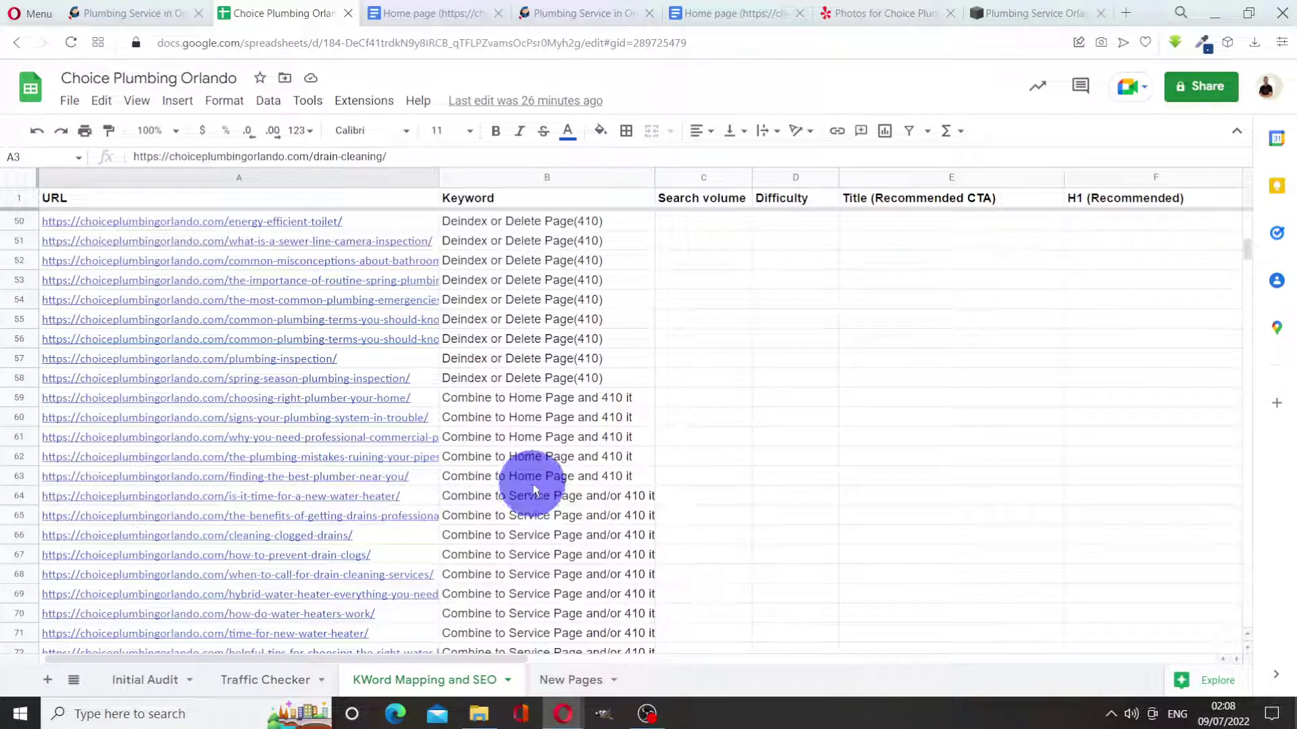
scroll(534, 487, "up", 3)
scroll(536, 487, "up", 2)
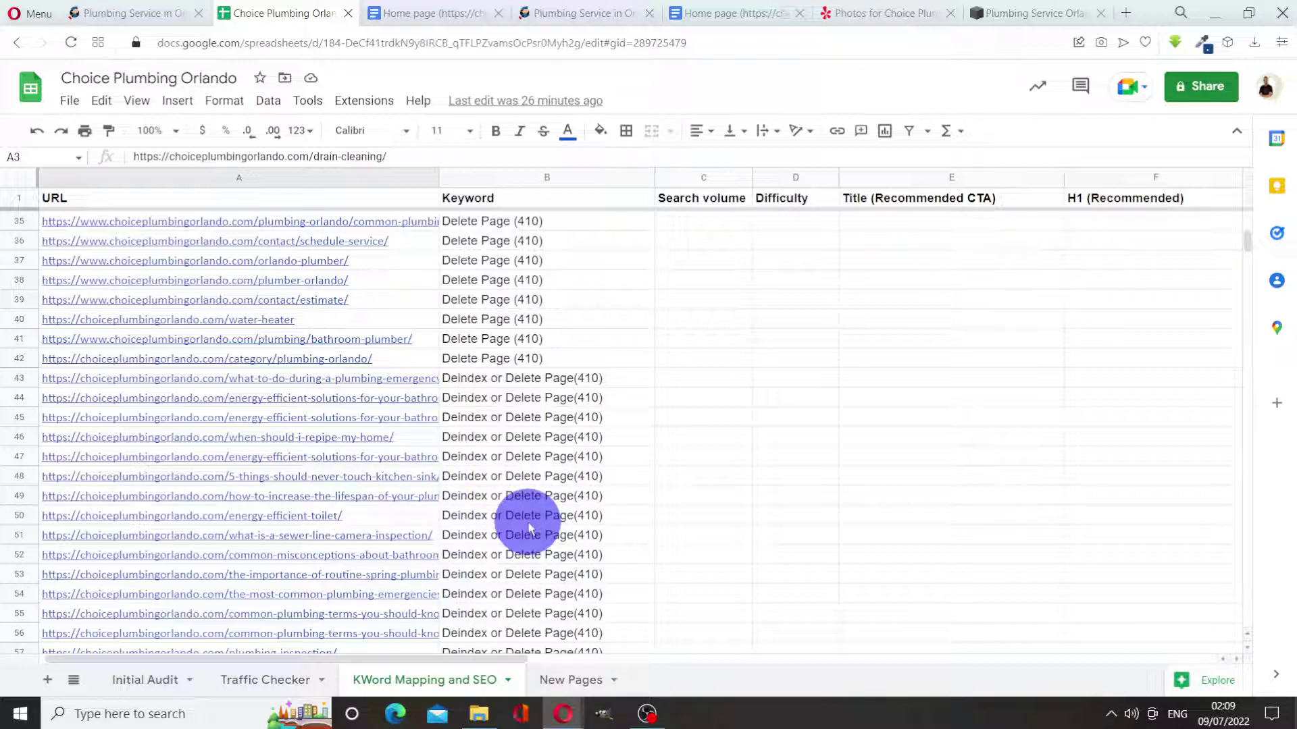
scroll(534, 507, "up", 10)
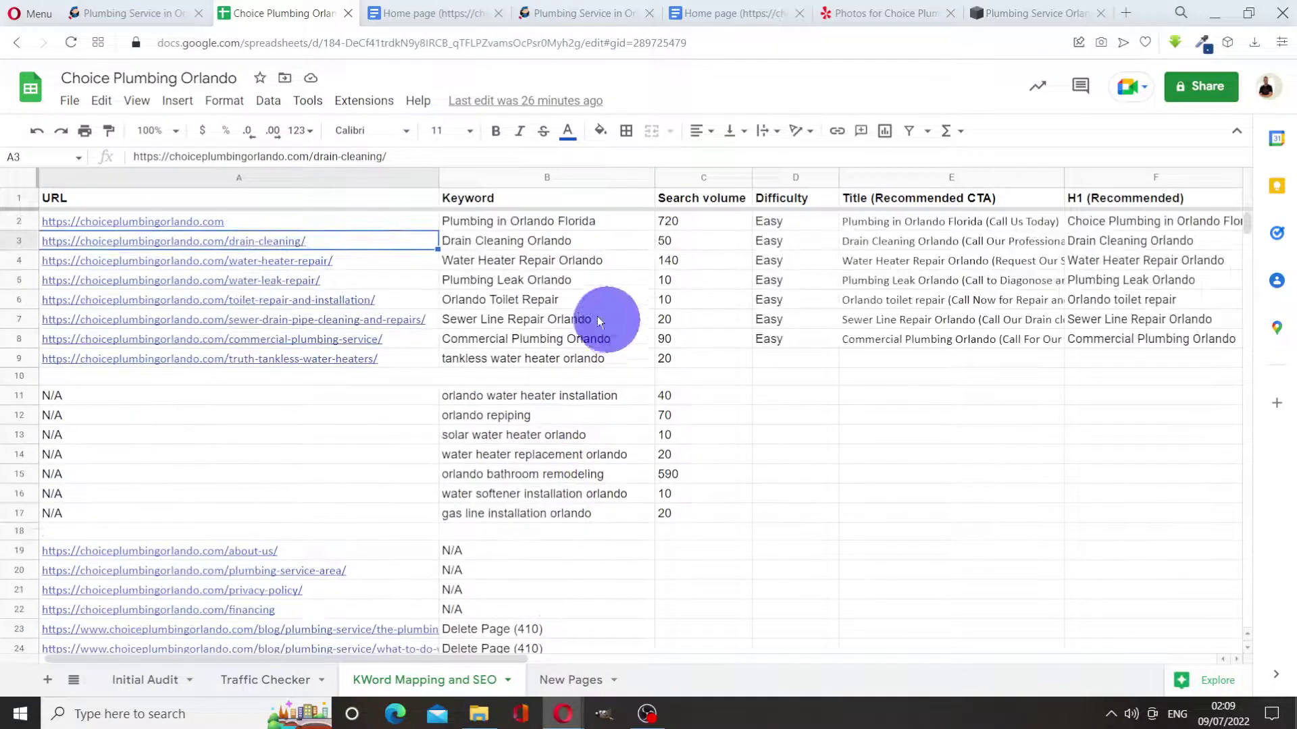
Compare the Delete Page (410) rows with the blog URLs marked Deindex or Delete Page(410).
scroll(453, 524, "down", 10)
scroll(473, 547, "down", 4)
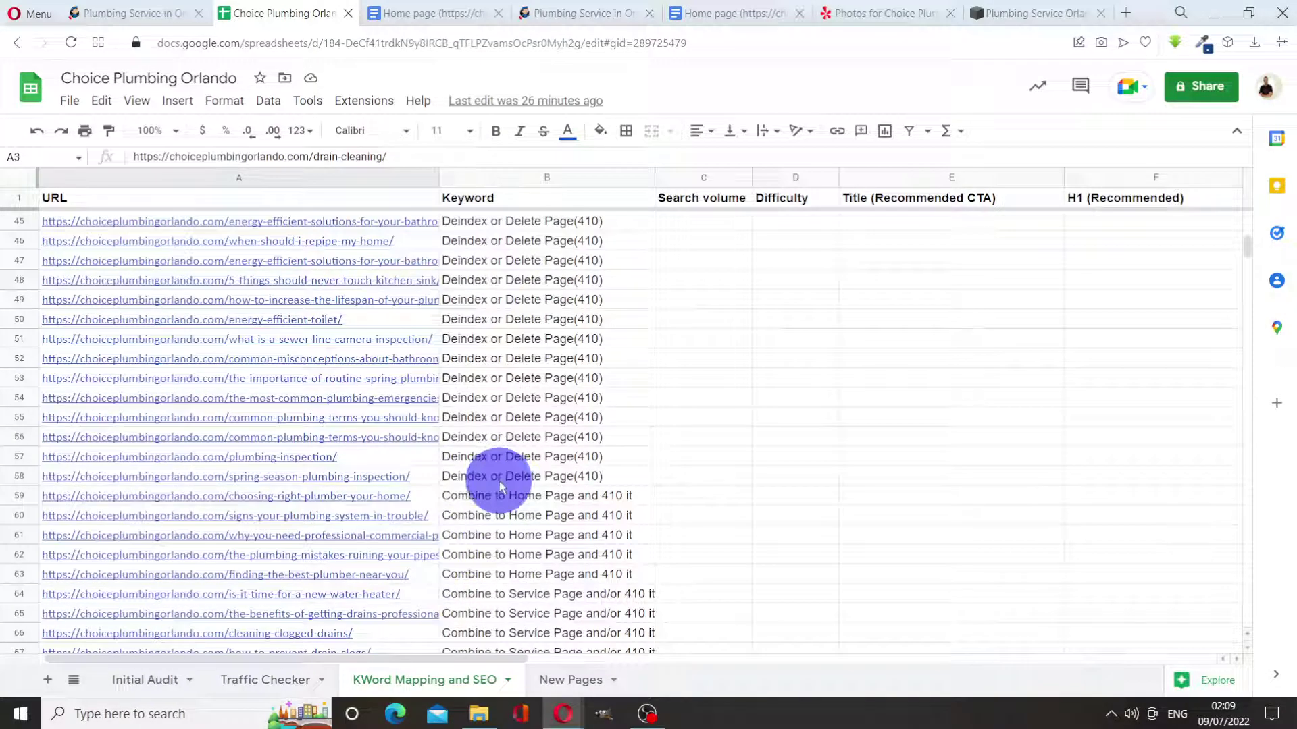
scroll(497, 475, "up", 4)
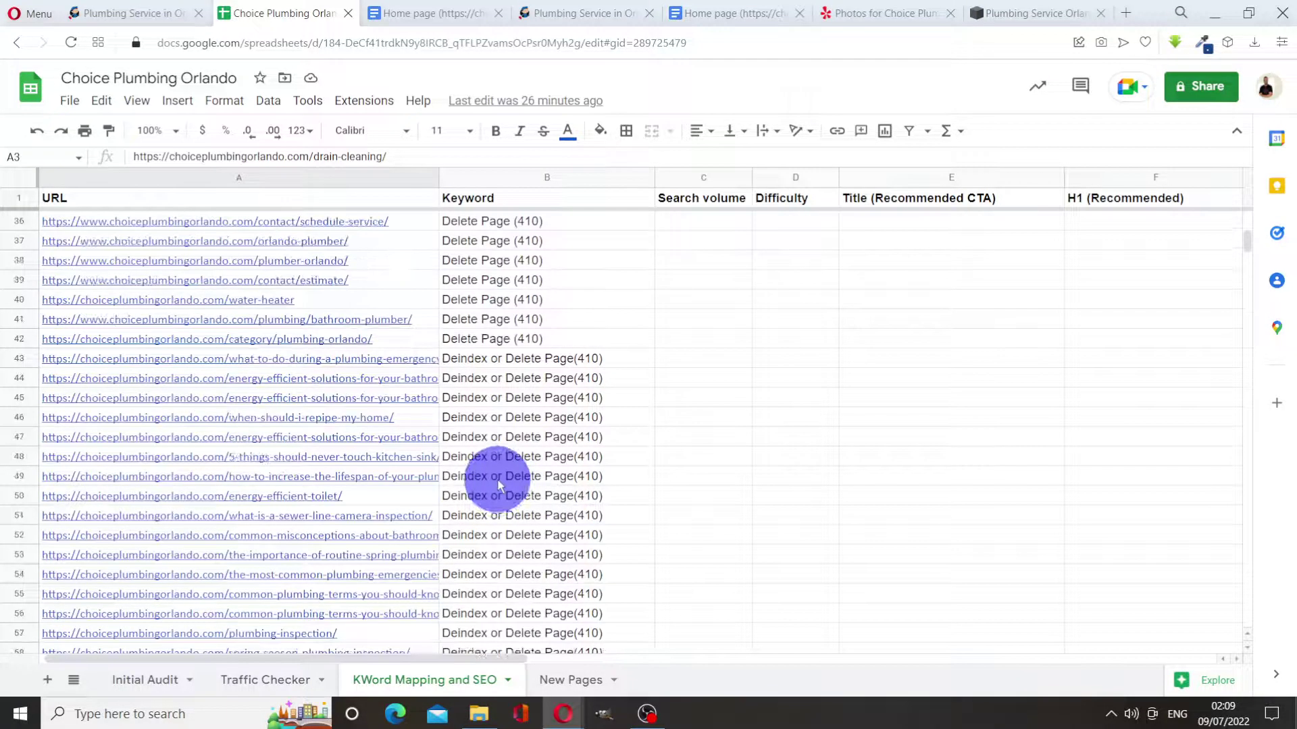
scroll(496, 478, "down", 2)
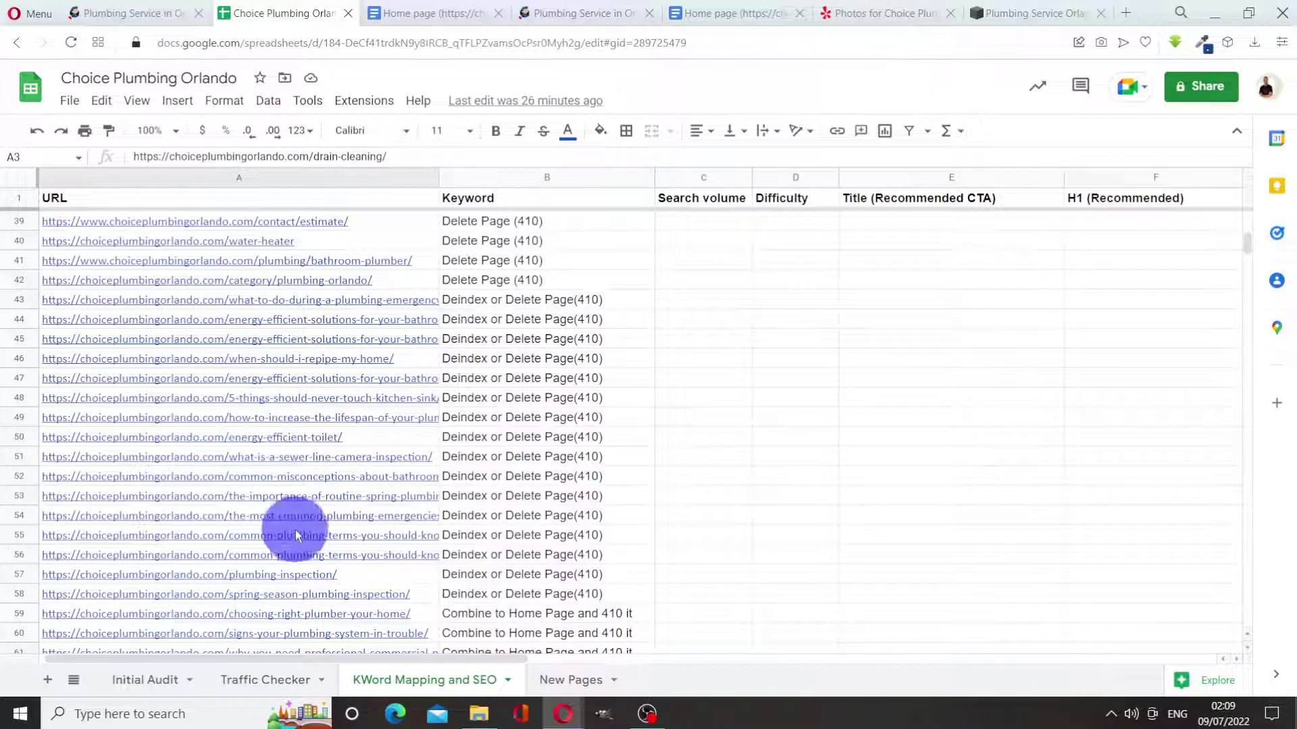
scroll(345, 441, "up", 3)
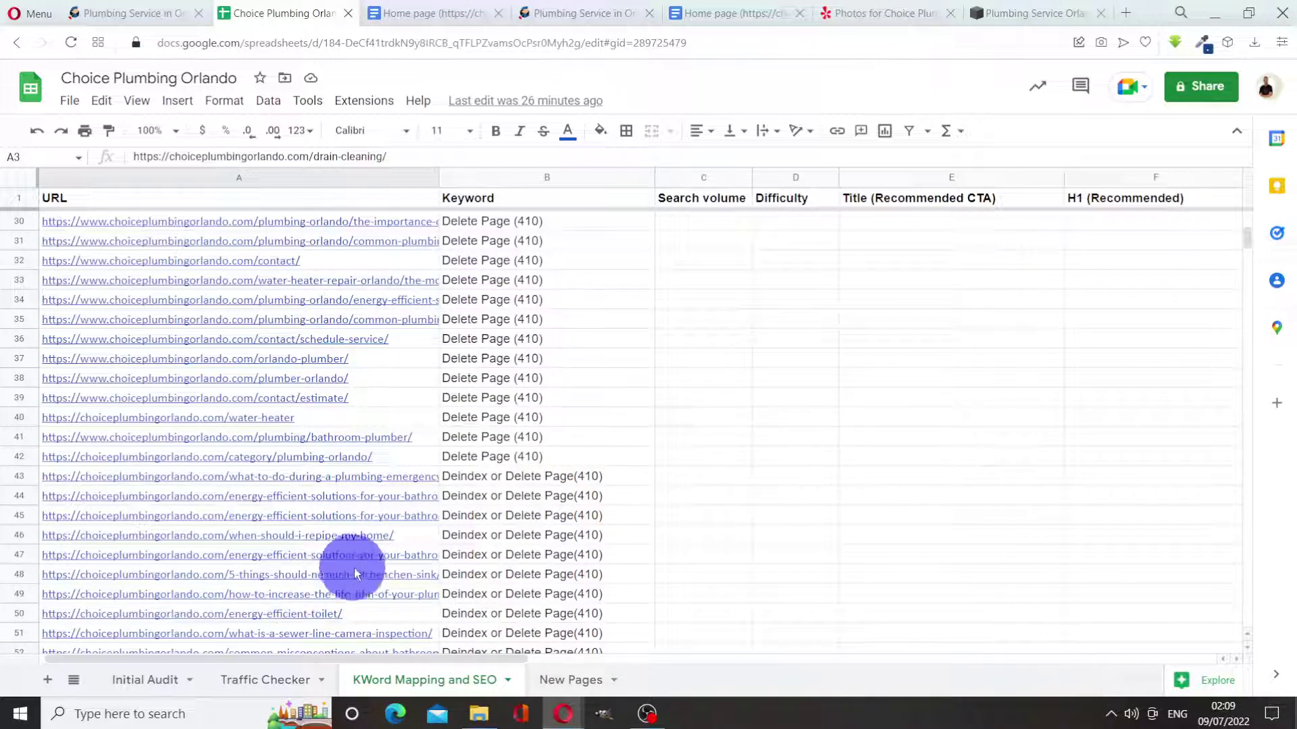
scroll(354, 573, "down", 2)
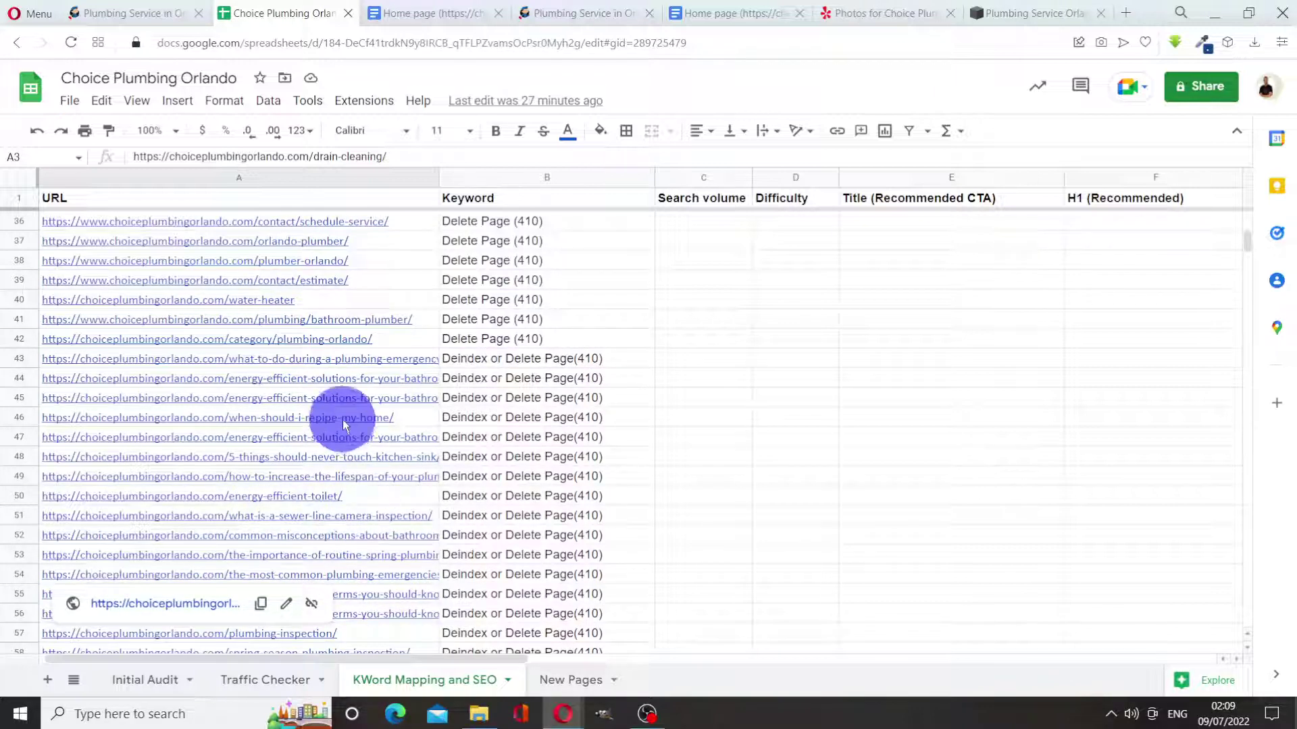
scroll(343, 419, "up", 3)
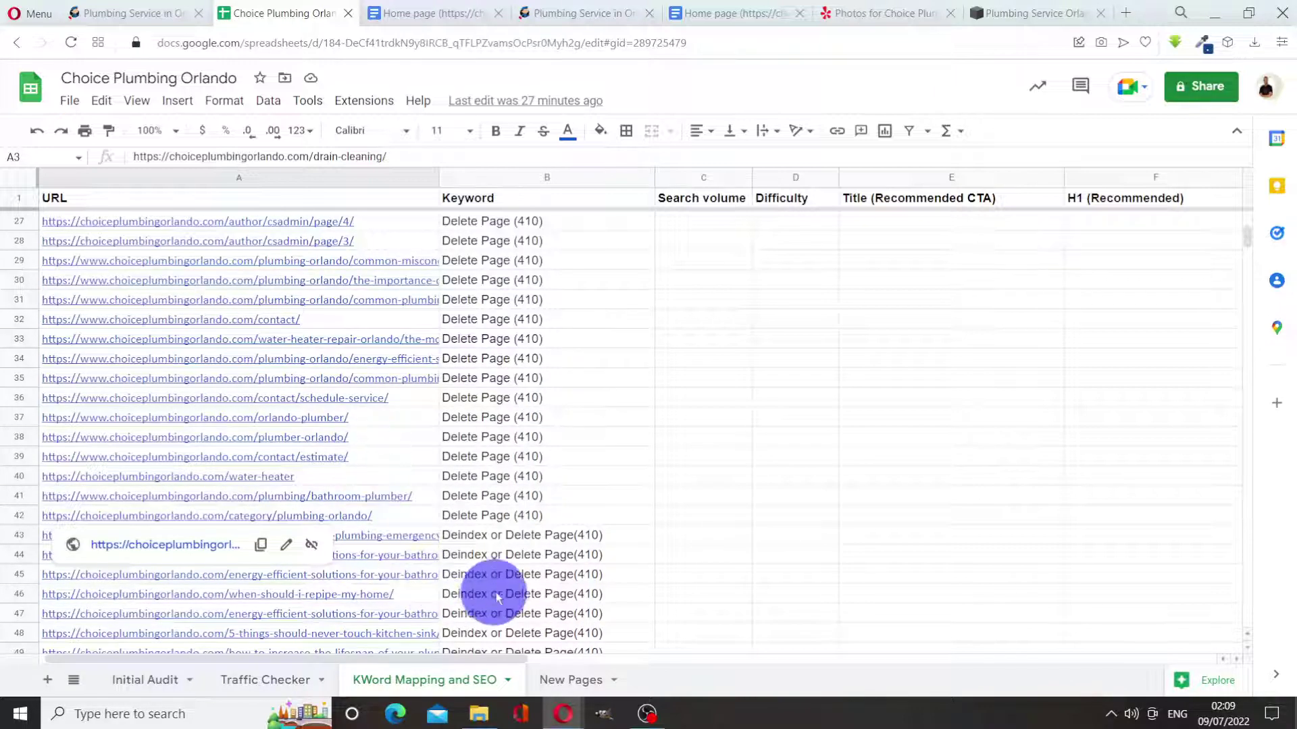
scroll(527, 603, "down", 5)
scroll(528, 607, "down", 2)
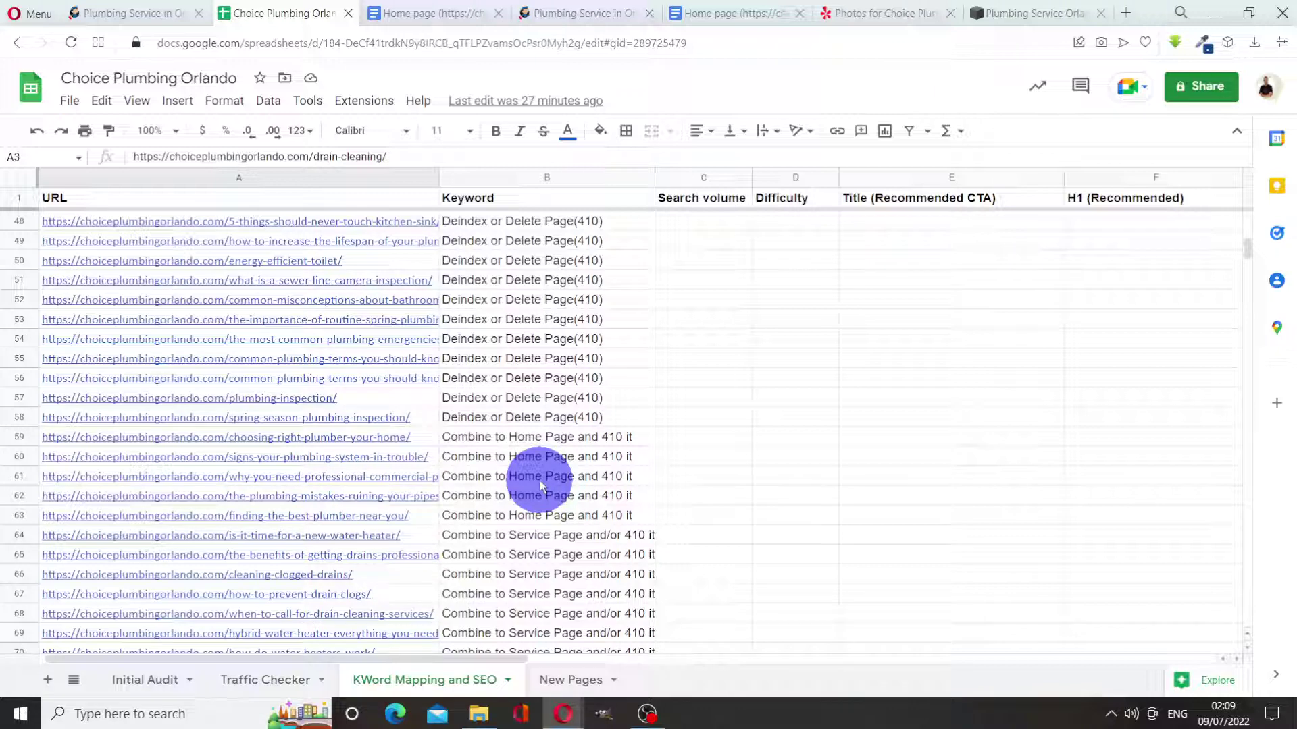
Examine the Combine to Service Page and category and tag URL rows, and return to the start of the sheet.
scroll(541, 484, "down", 5)
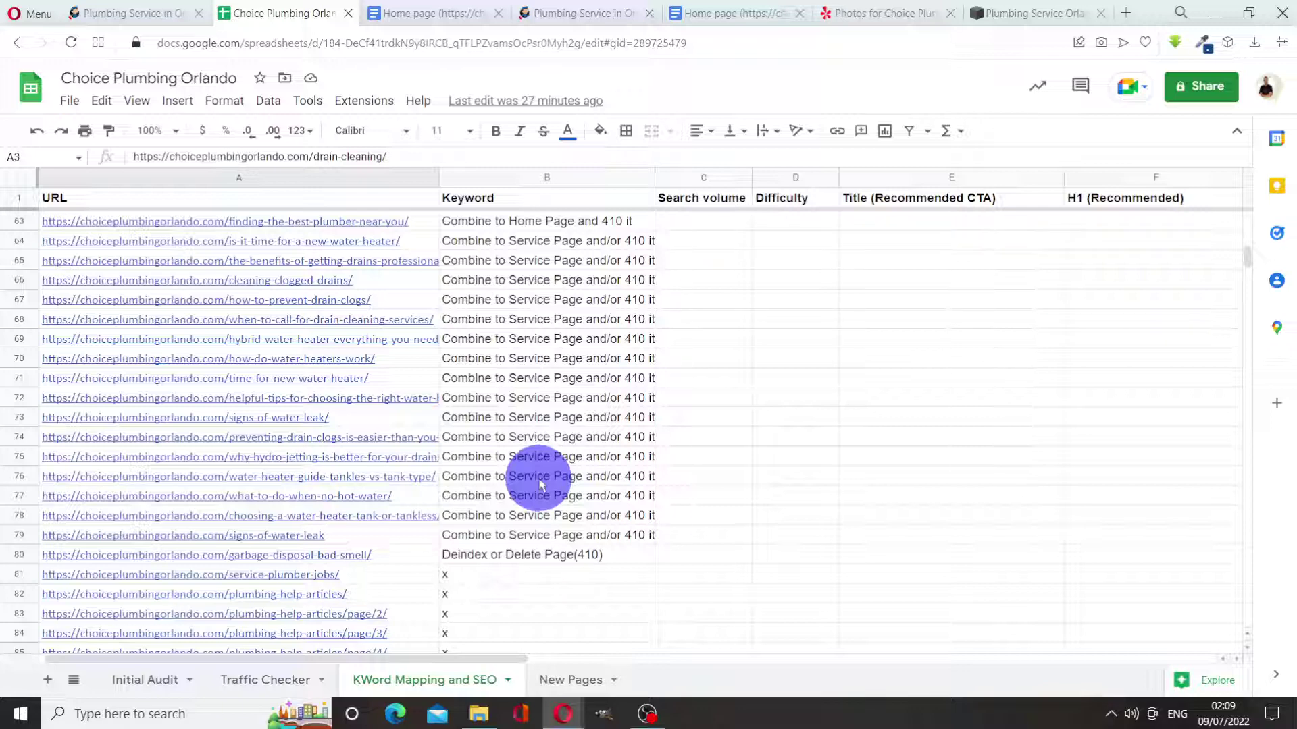
scroll(576, 436, "down", 5)
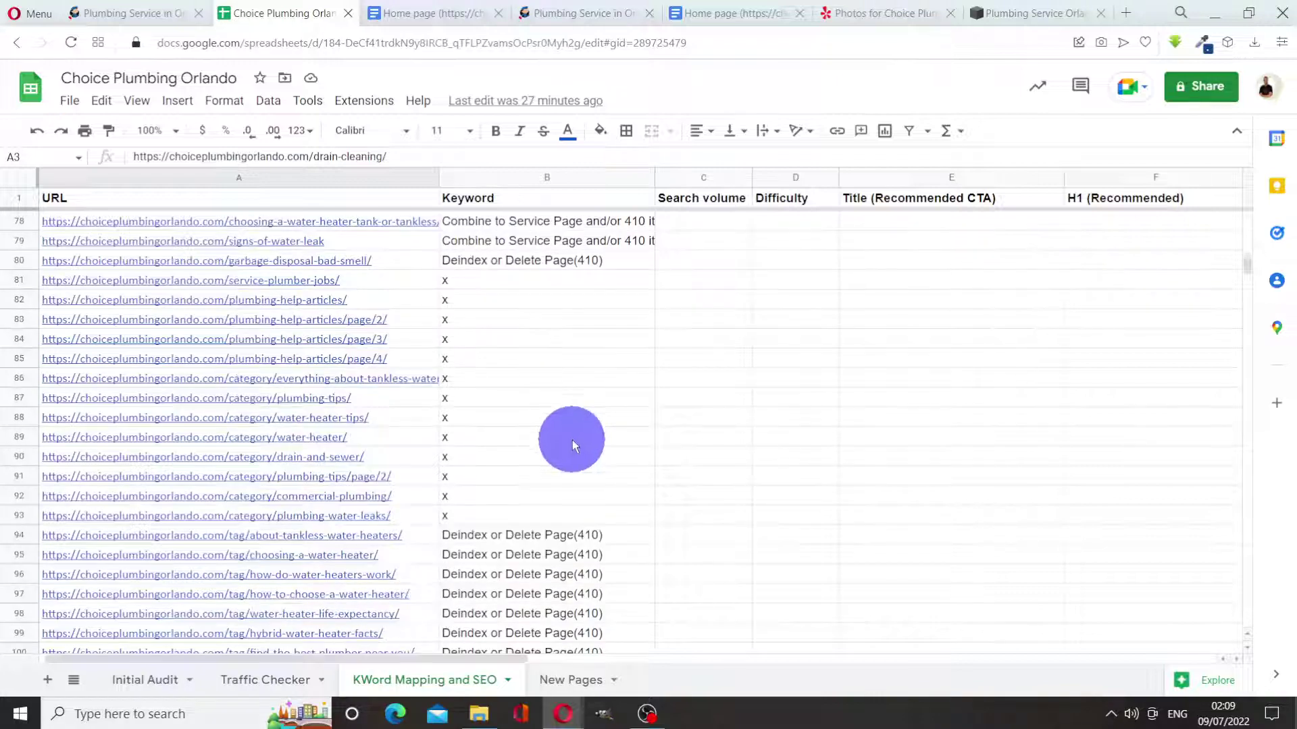
scroll(572, 445, "down", 9)
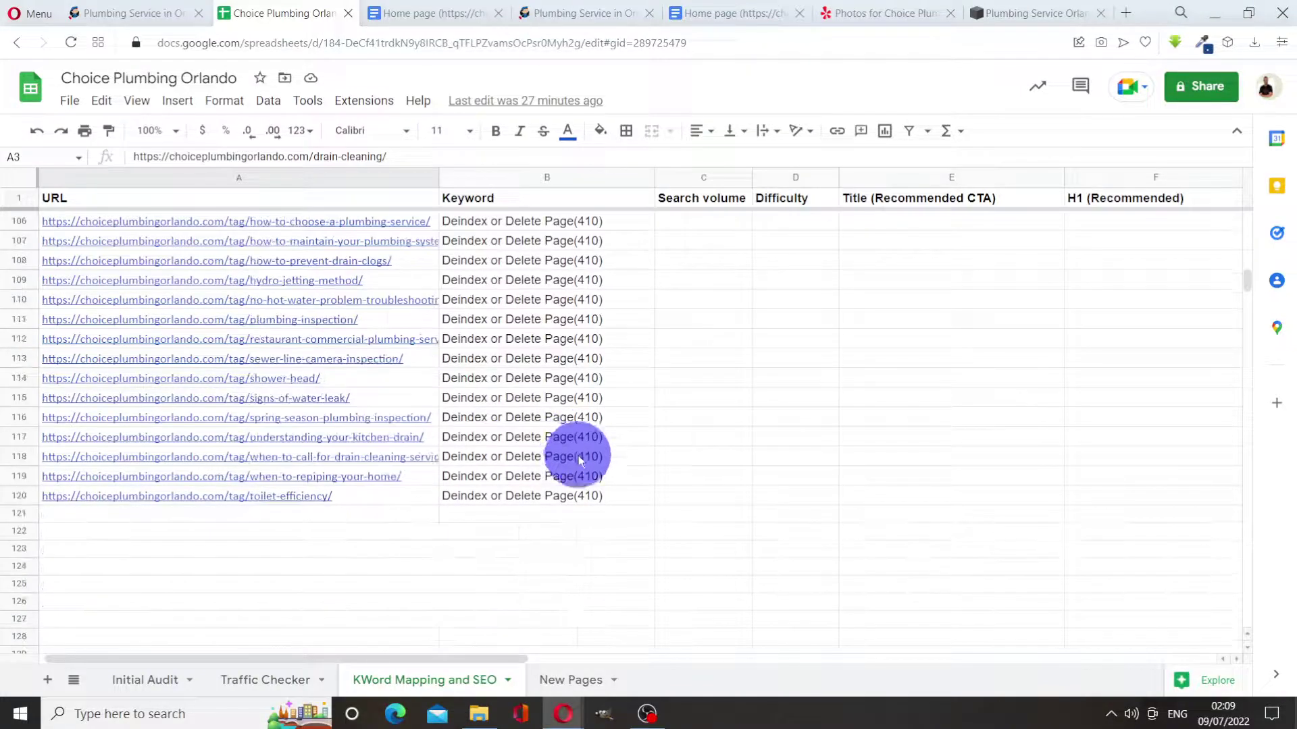
scroll(578, 454, "up", 8)
scroll(582, 453, "up", 18)
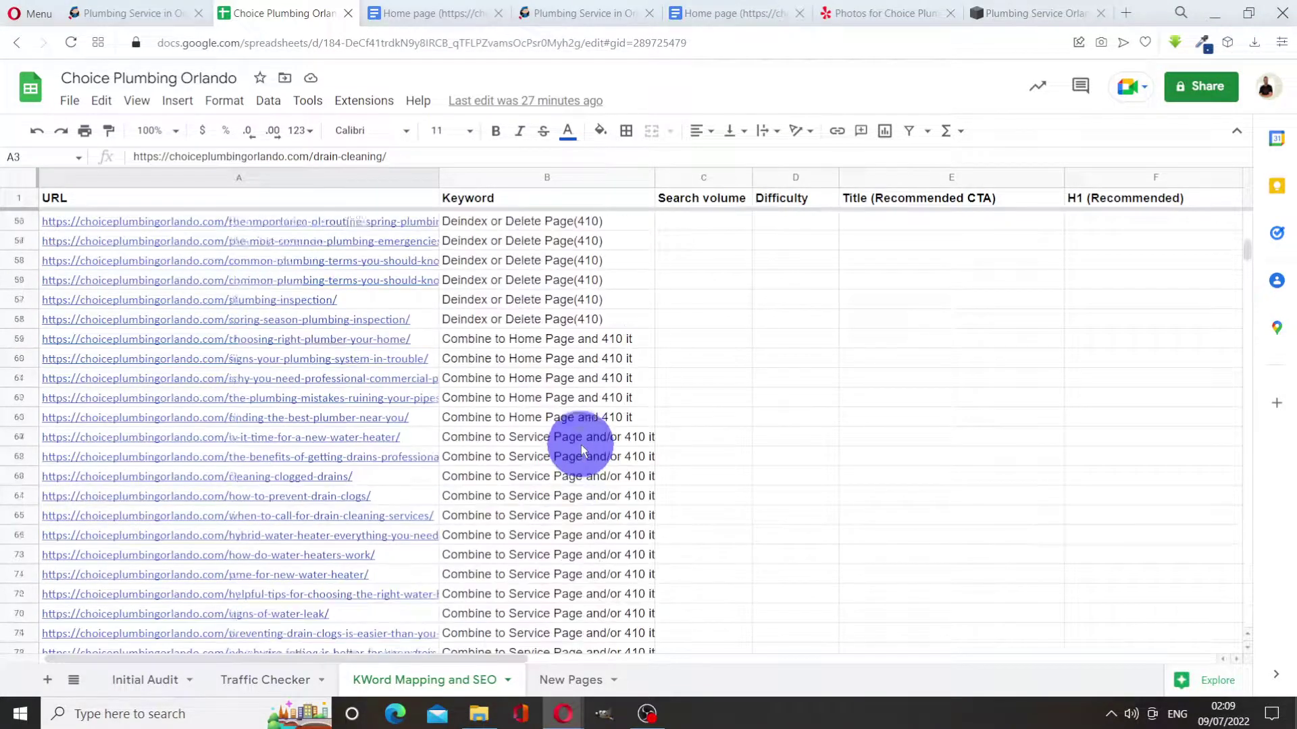
scroll(577, 439, "up", 1)
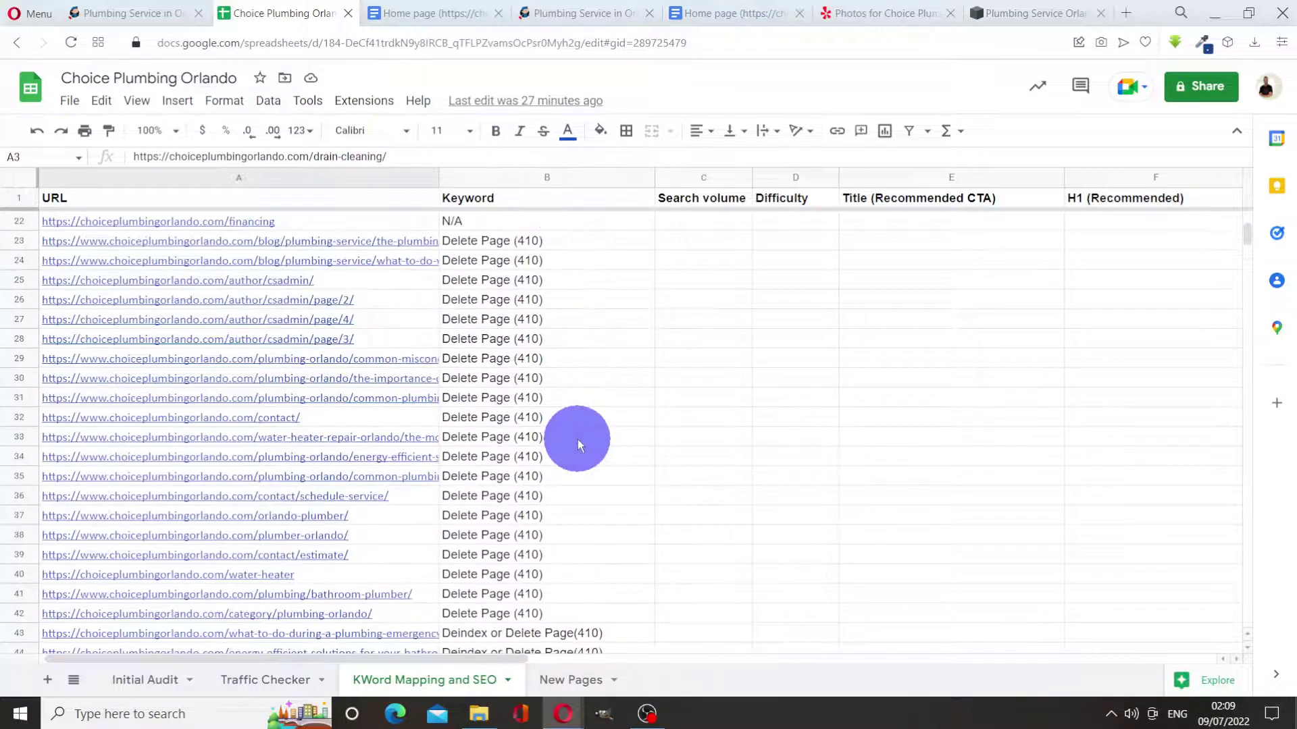
scroll(578, 446, "up", 4)
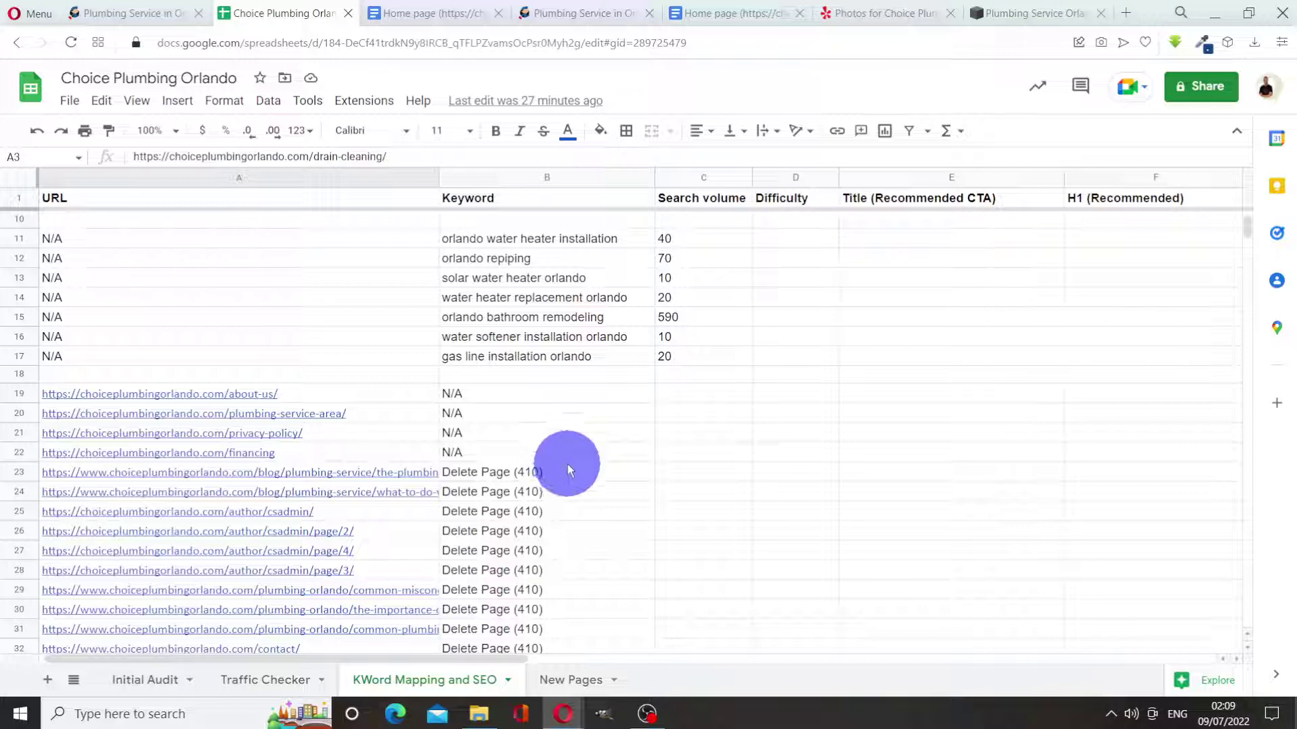
scroll(568, 465, "up", 3)
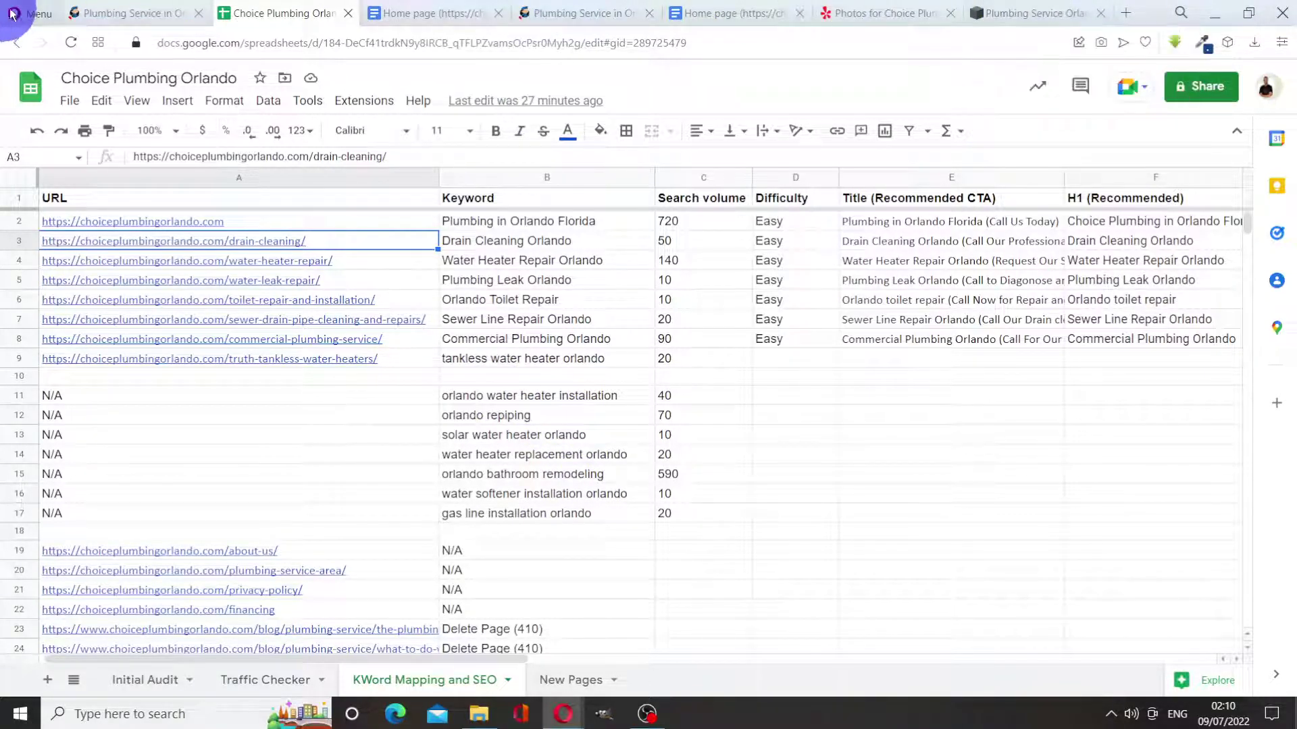
Switch to the current Choice Plumbing Orlando website and skim its home page's coupons, commercial and rooter plumbing sections.
left_click(101, 12)
scroll(790, 464, "down", 20)
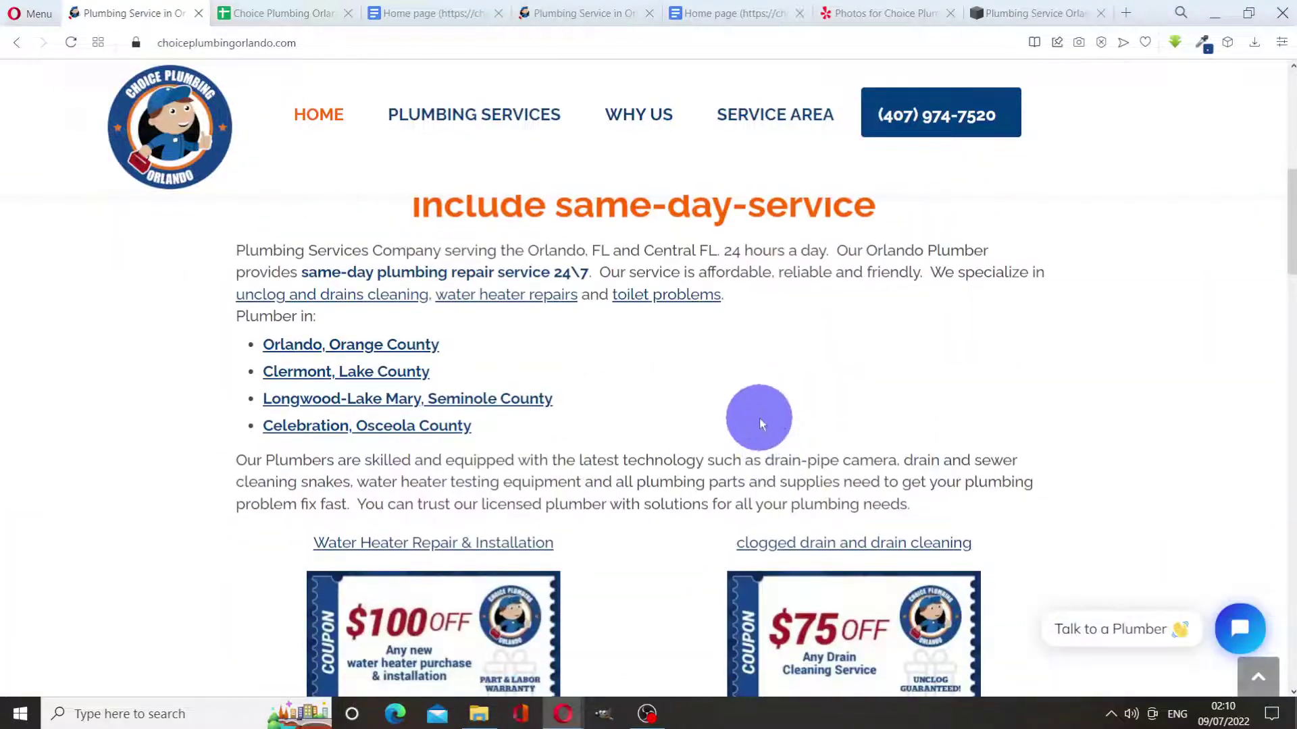
scroll(760, 421, "down", 12)
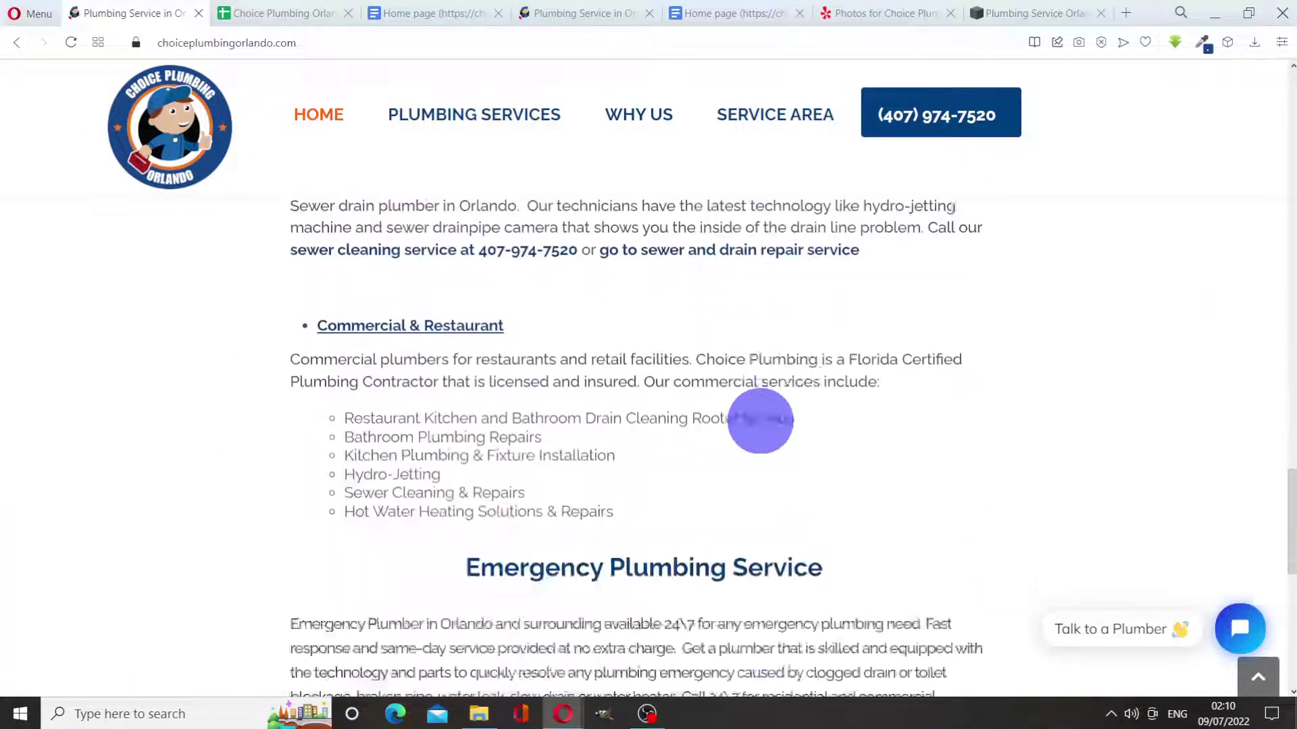
scroll(759, 421, "up", 5)
scroll(776, 419, "up", 6)
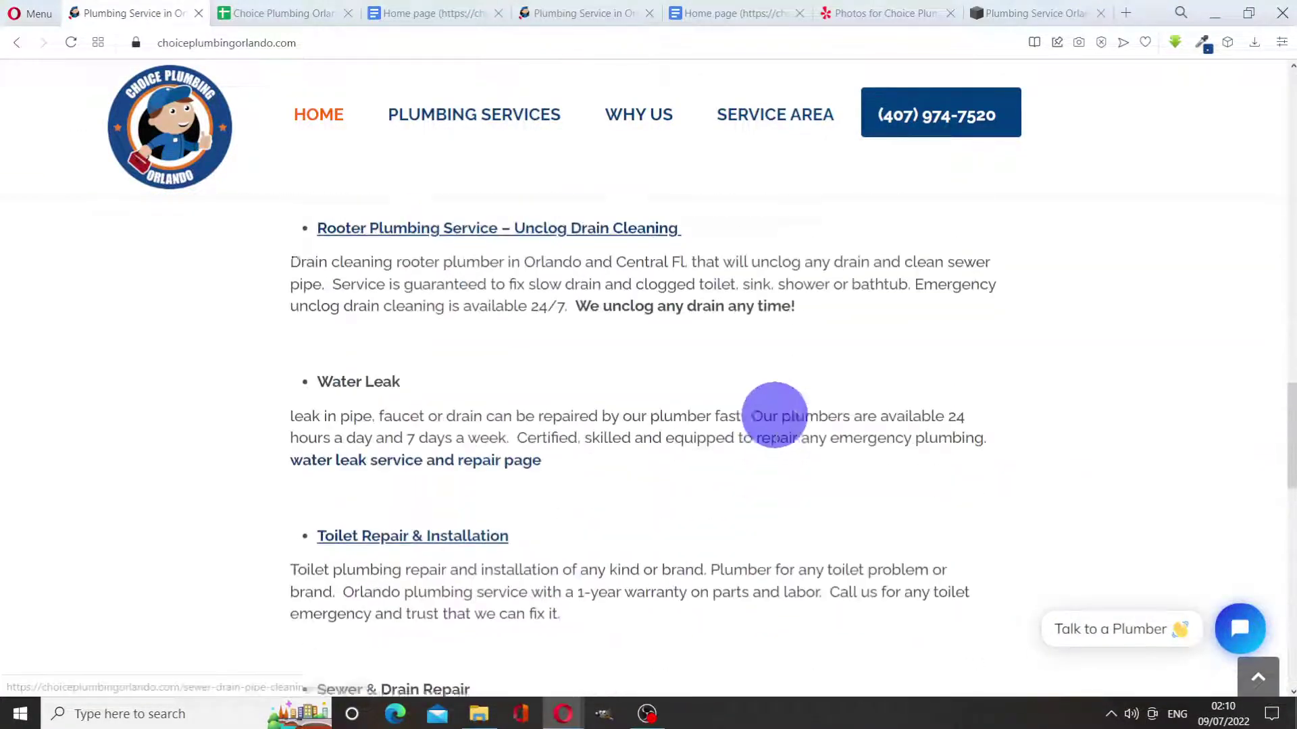
Switch to the Squarespace redesign, skim its toilet and sewer repair sections, and go back to its hero banner.
left_click(1010, 18)
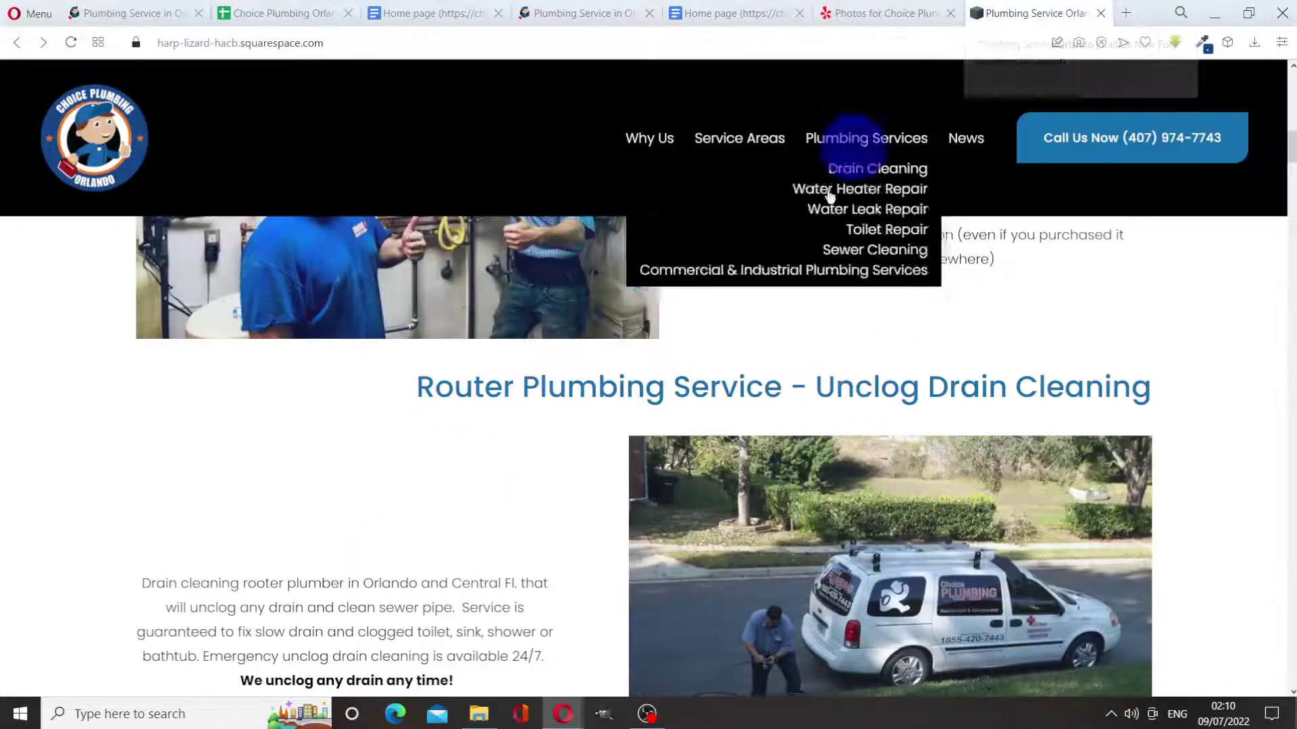
scroll(767, 492, "down", 10)
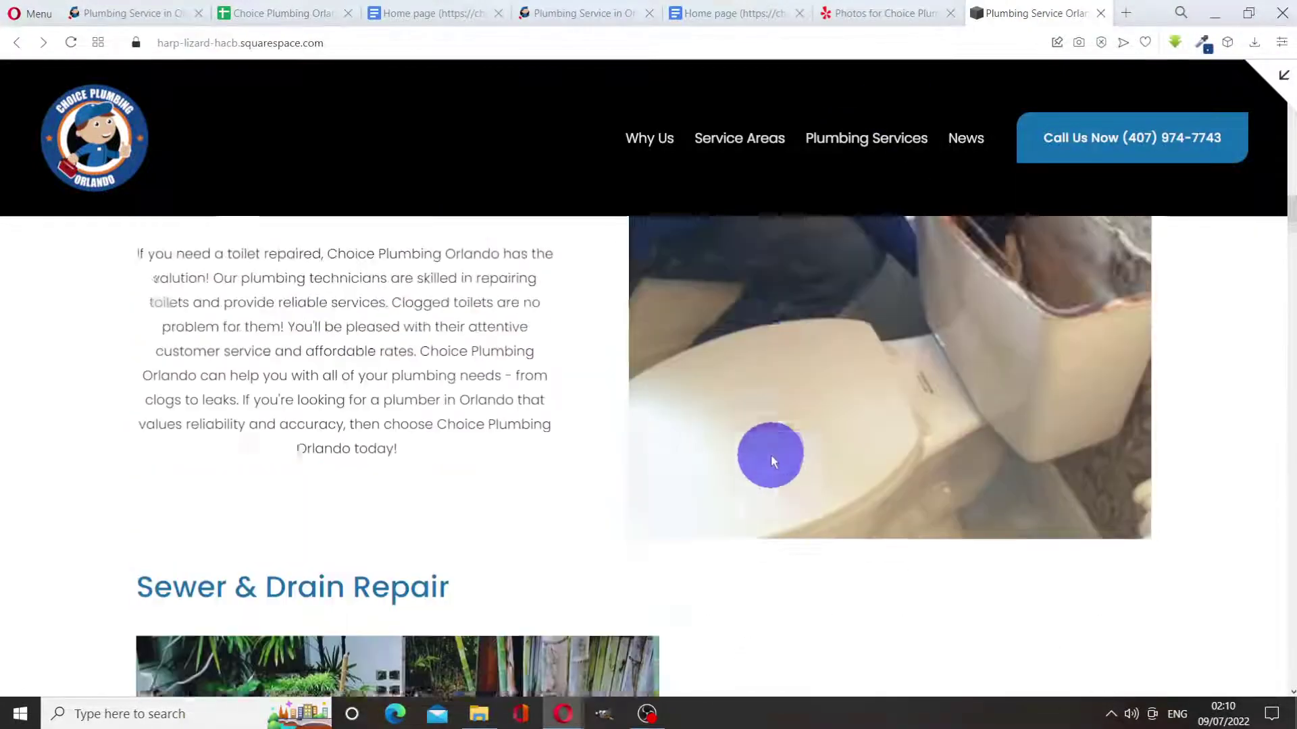
scroll(773, 445, "up", 10)
scroll(772, 426, "up", 5)
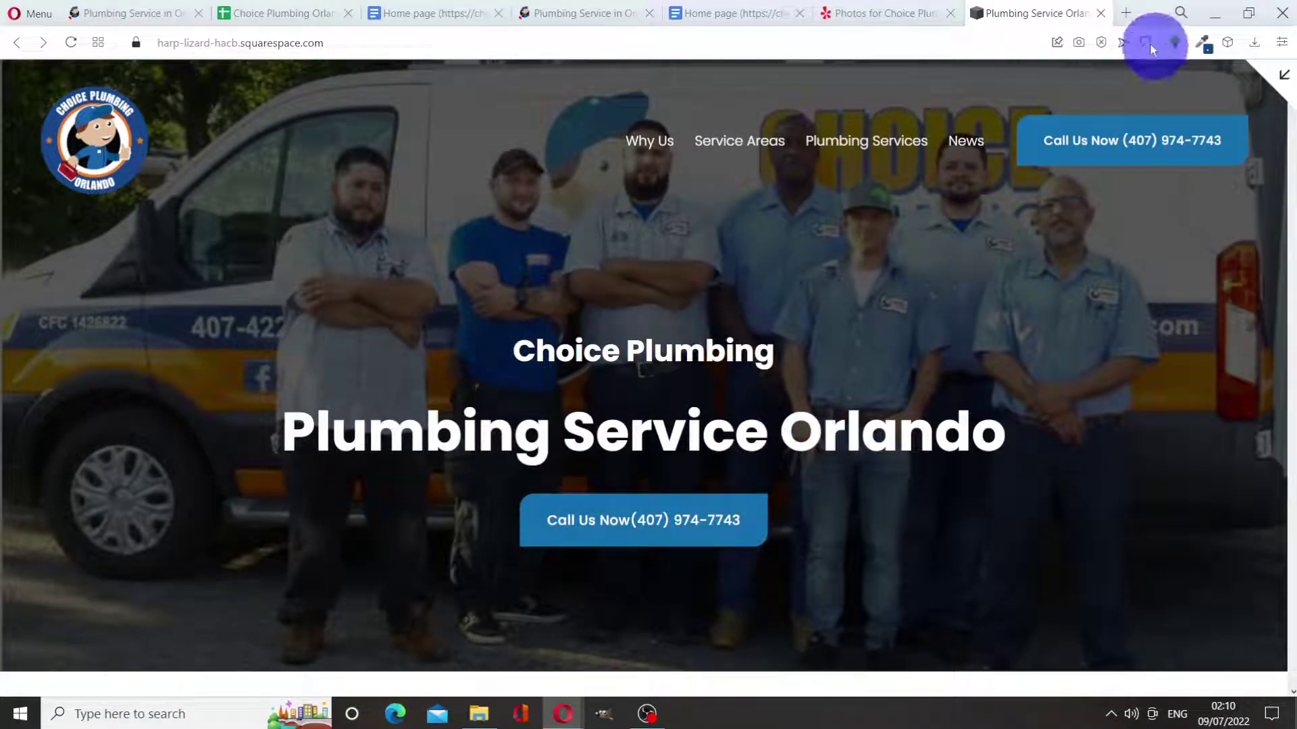
Open the water-leak-repair page from the spreadsheet's URL column and skim its opening images and introductory text.
left_click(289, 15)
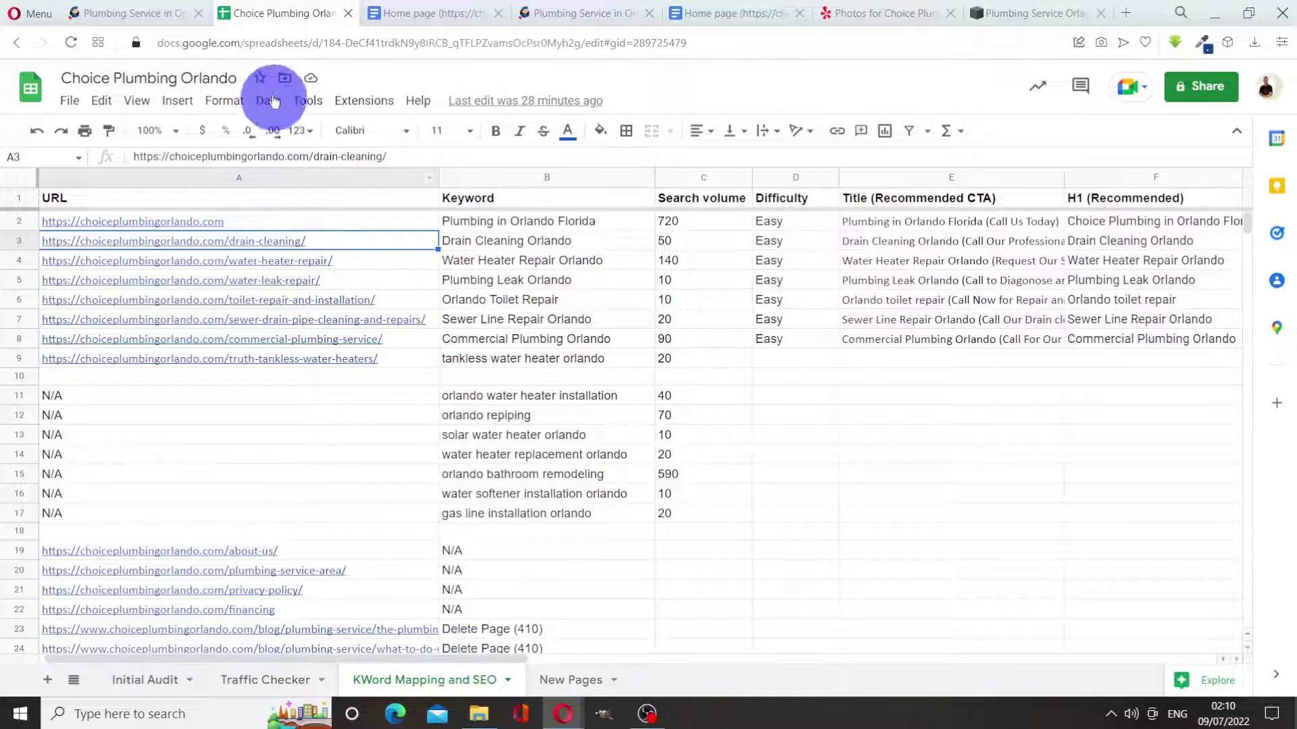
mouse_move(170, 281)
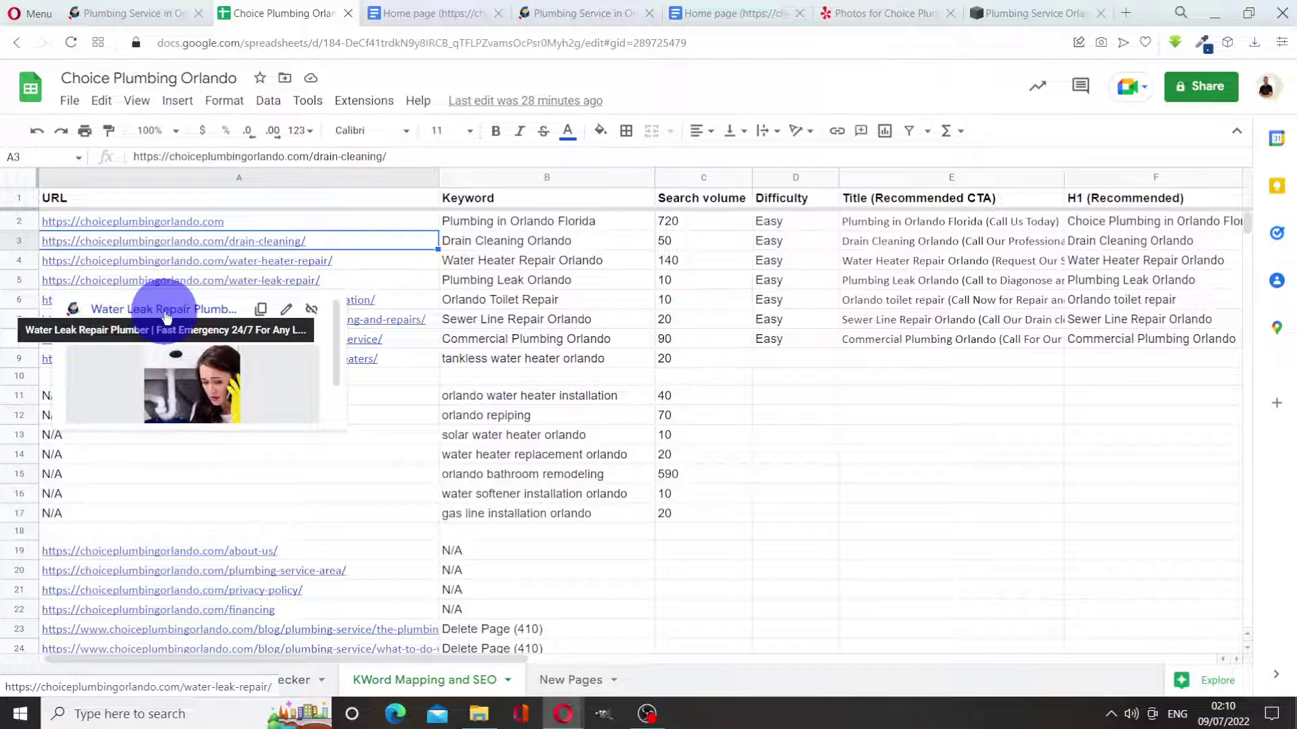
left_click(166, 311)
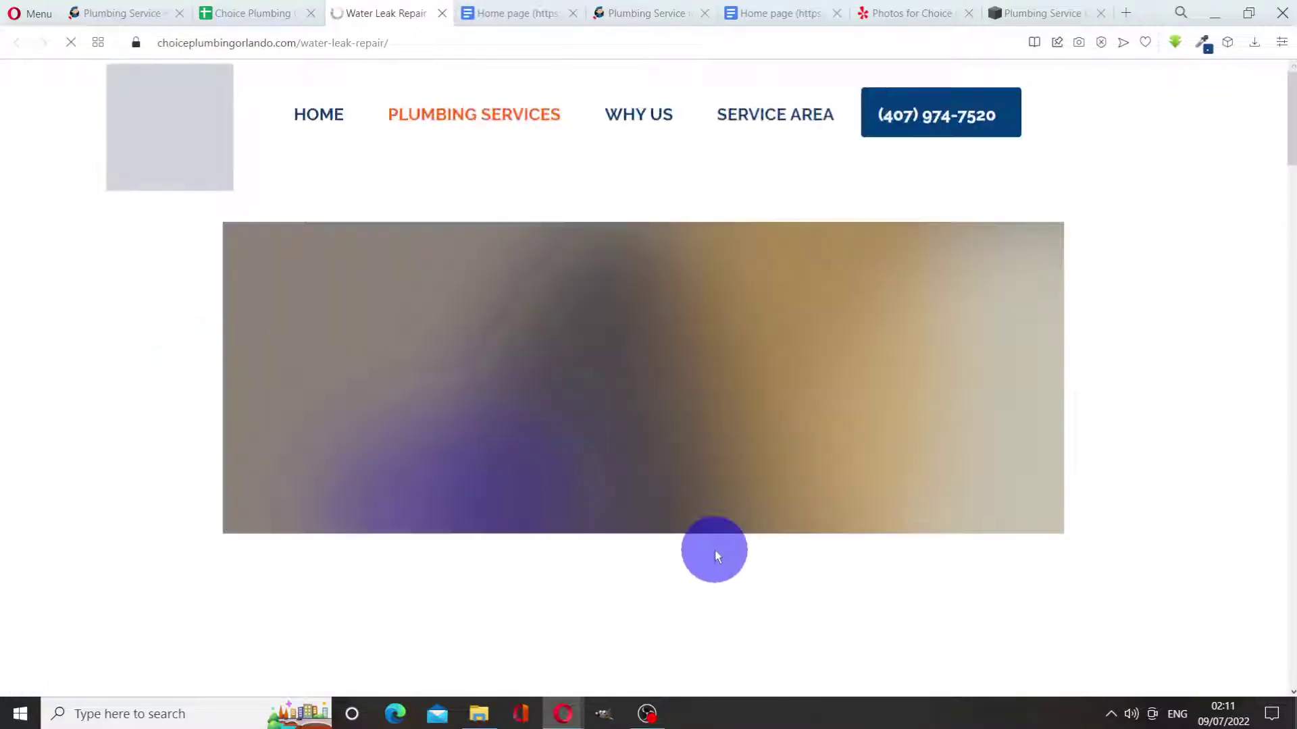
scroll(899, 452, "down", 5)
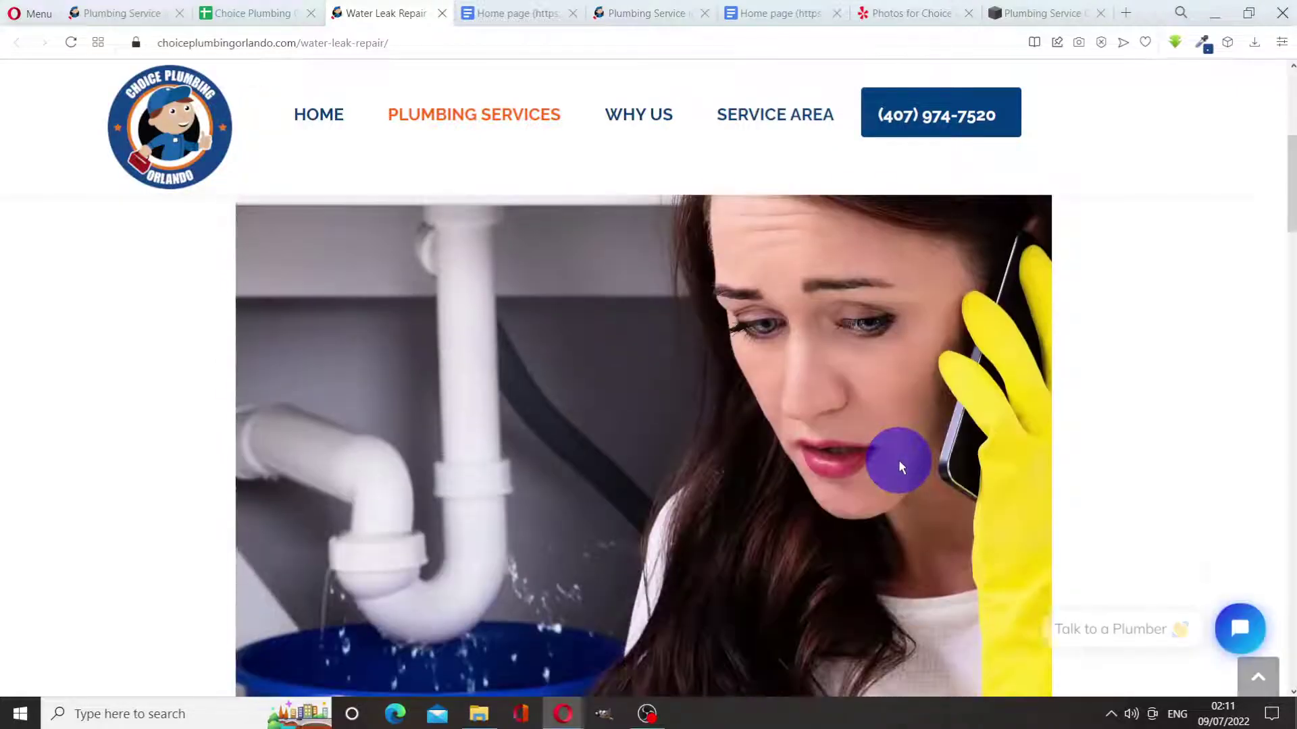
scroll(898, 460, "down", 5)
scroll(898, 461, "down", 5)
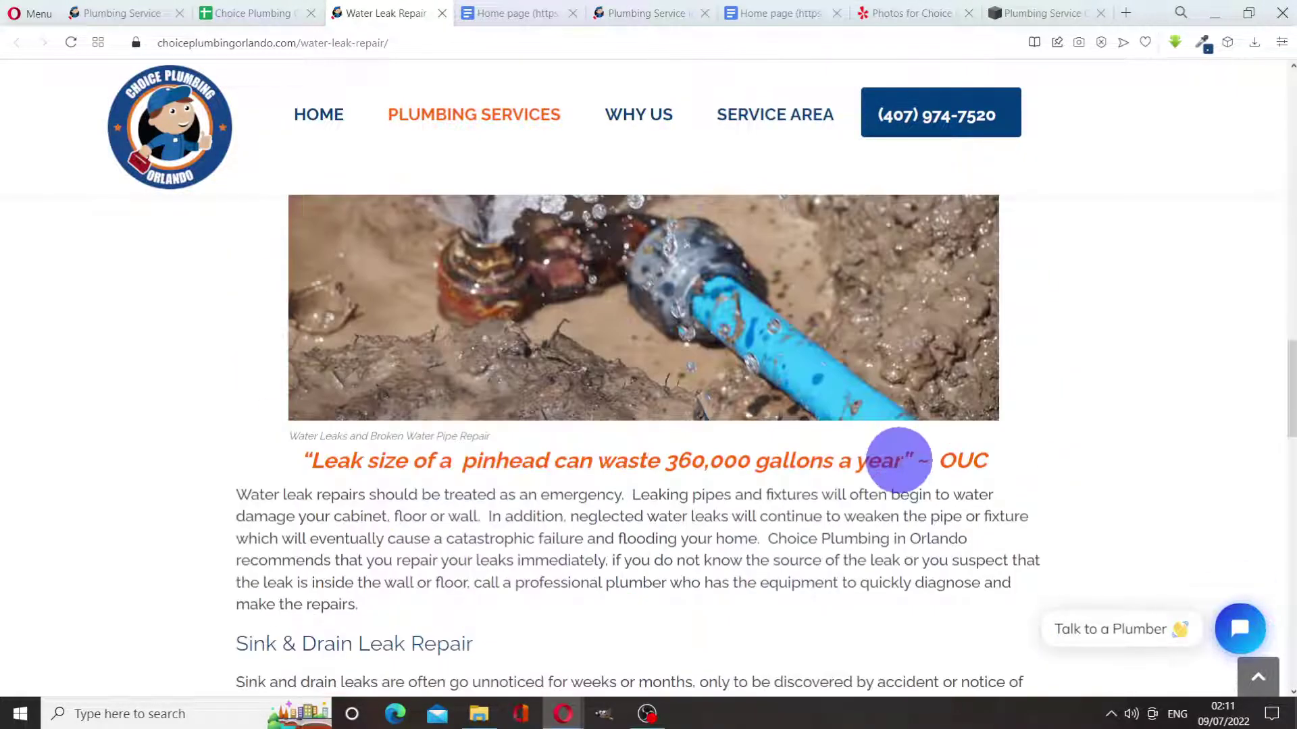
Read the water leak repair page's sink, pipe, wall and floor leak sections down to the financing link and footer.
scroll(1009, 506, "down", 6)
scroll(1011, 511, "up", 4)
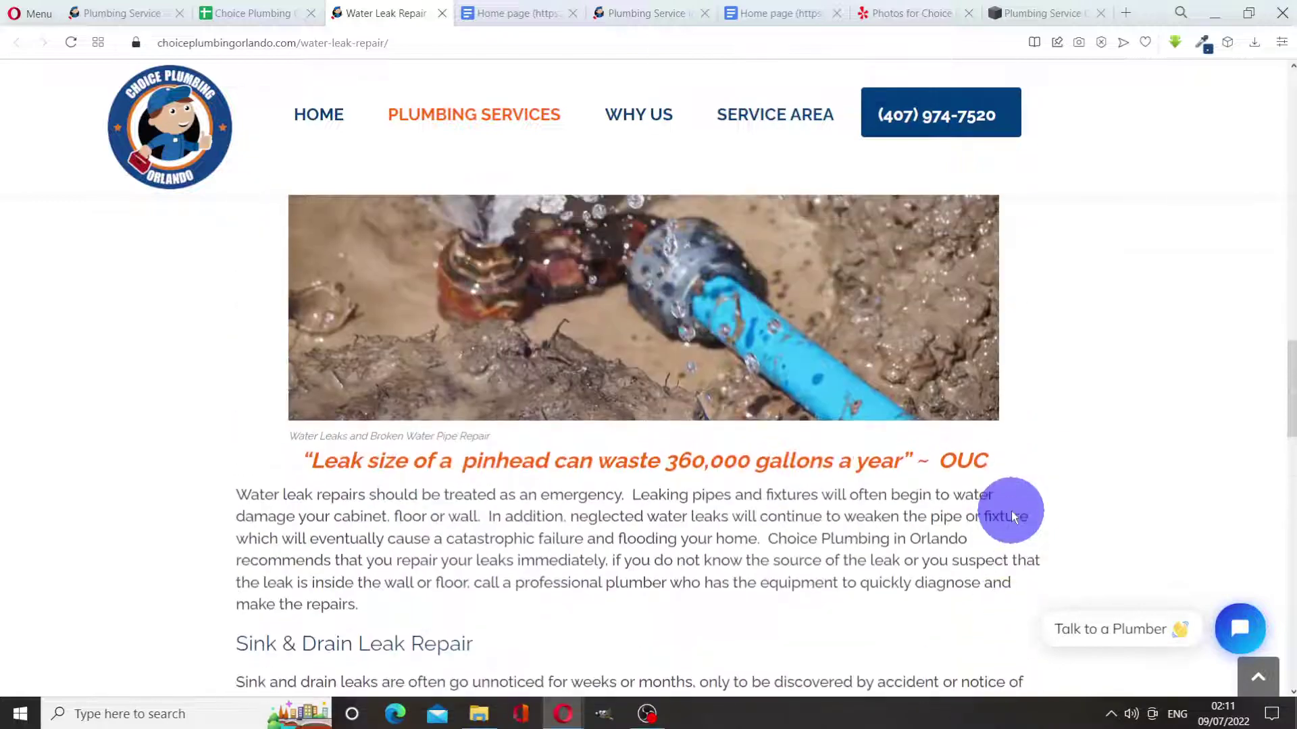
scroll(1011, 511, "down", 1)
scroll(1011, 511, "down", 10)
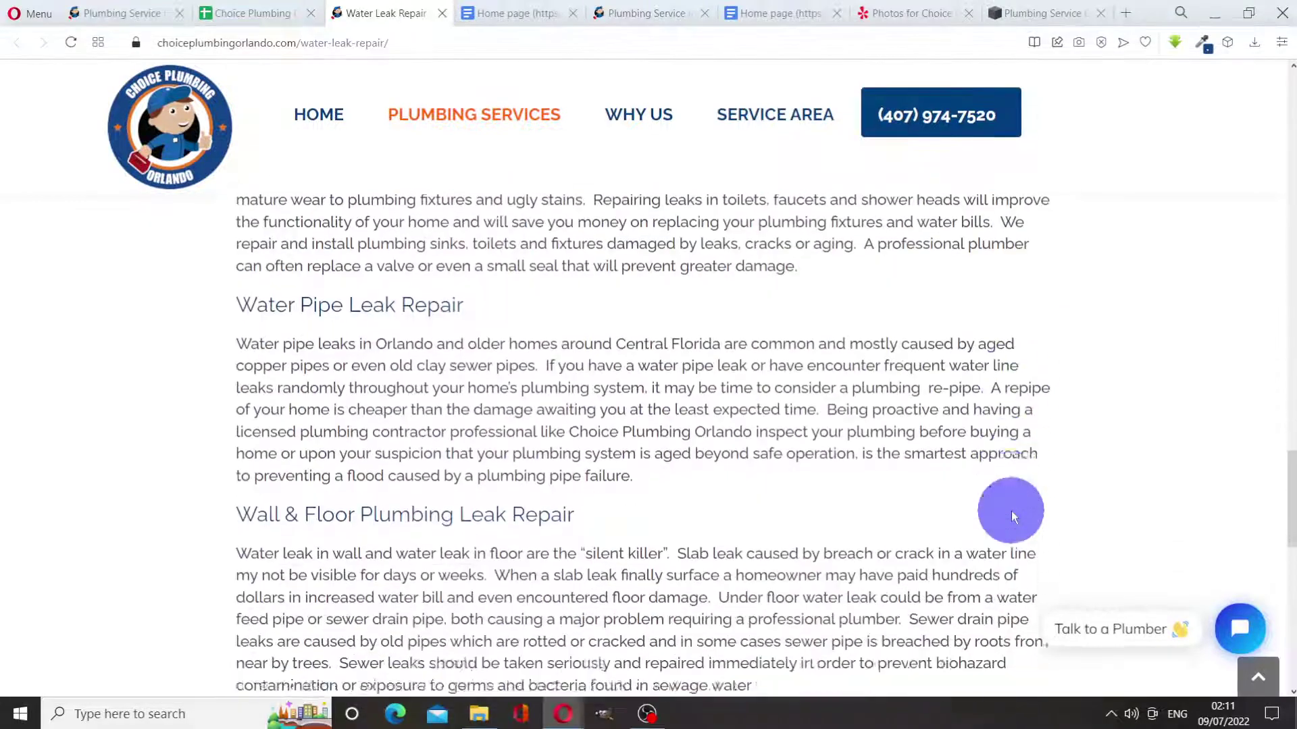
scroll(1011, 518, "down", 5)
scroll(1016, 514, "up", 1)
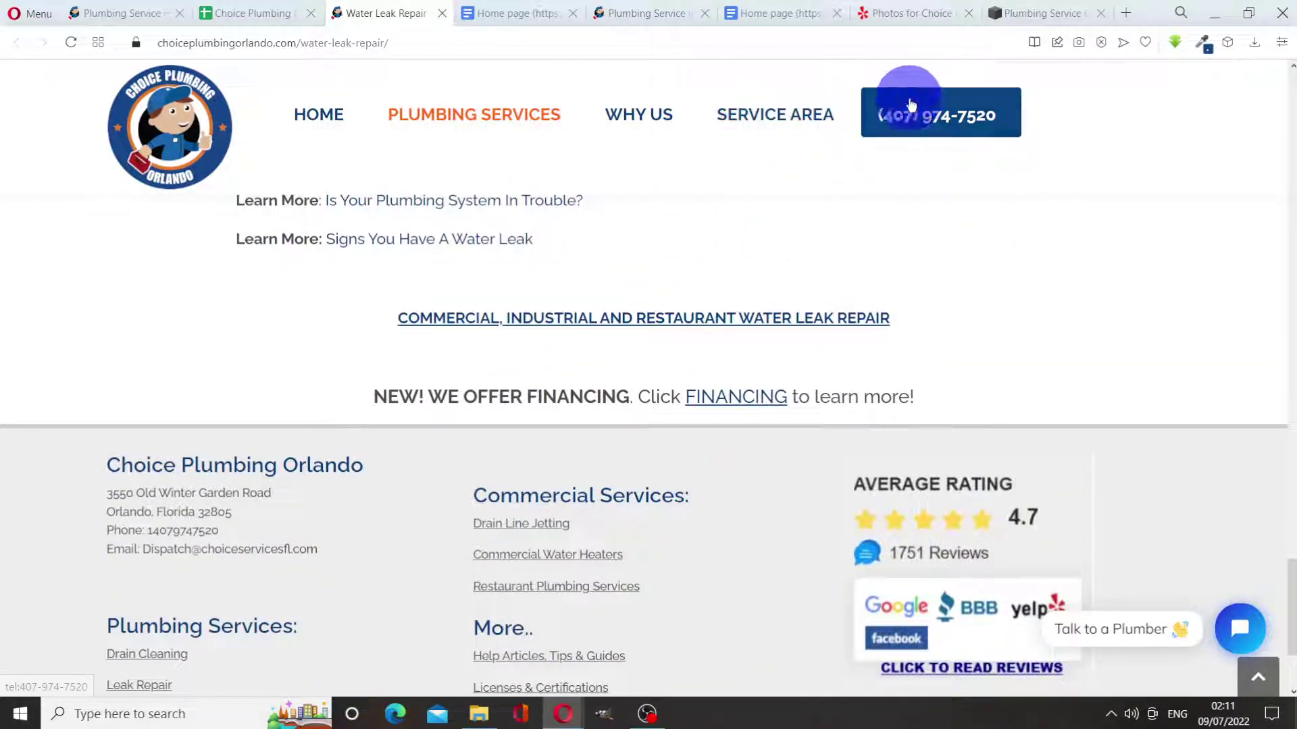
scroll(1048, 354, "up", 1)
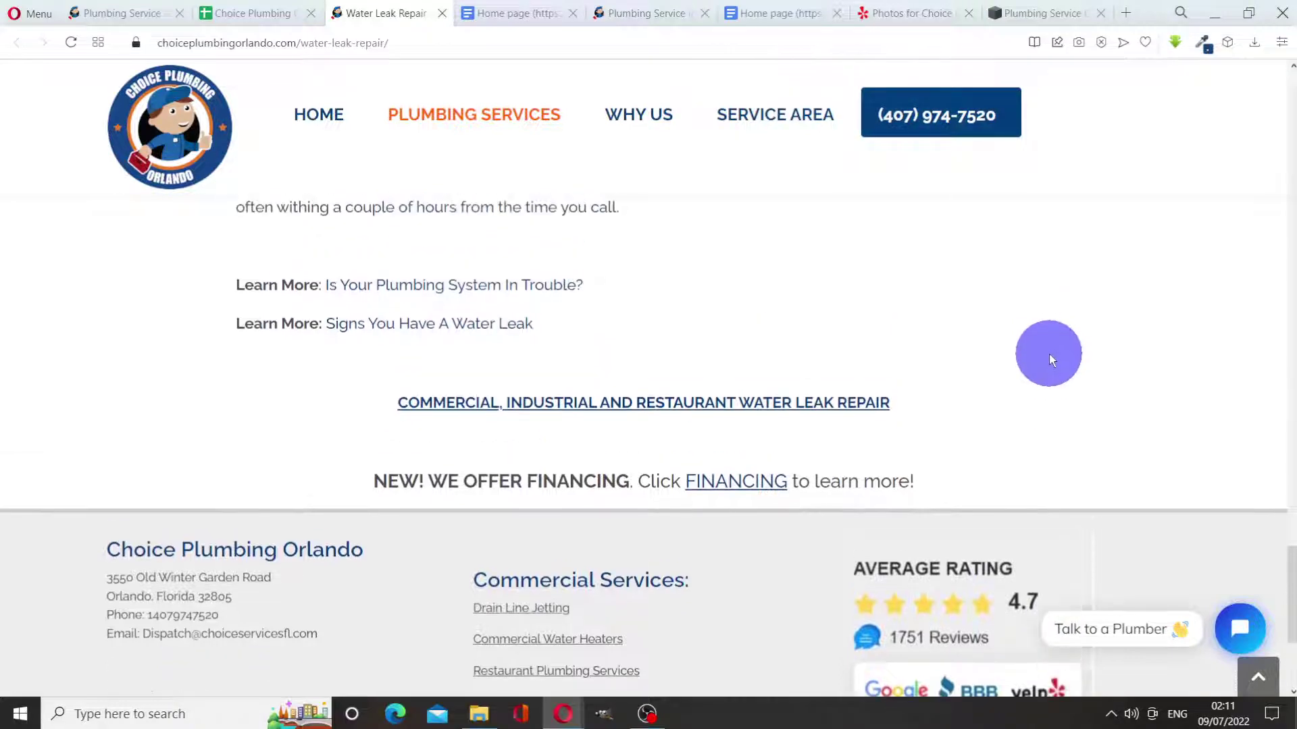
Return to the top of the water leak repair page and compare it with the Squarespace redesign's hero banner.
scroll(1048, 358, "up", 12)
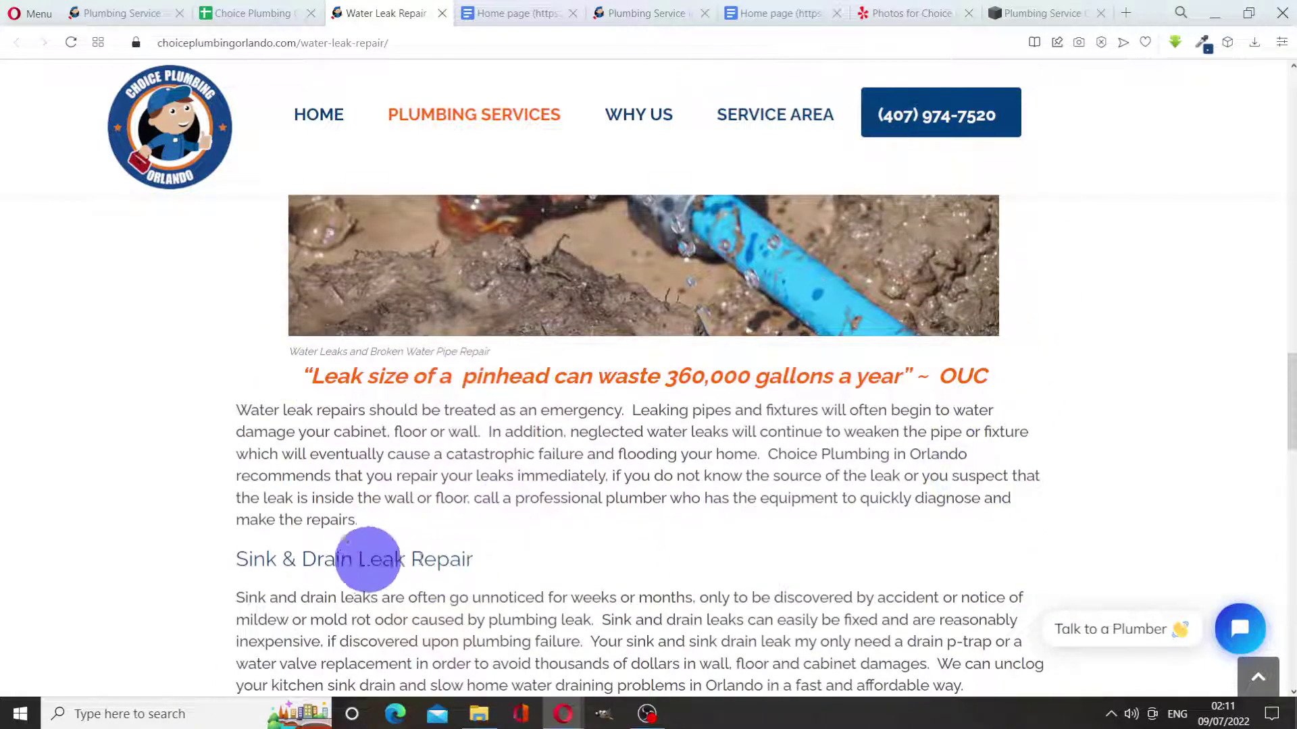
scroll(1111, 484, "up", 8)
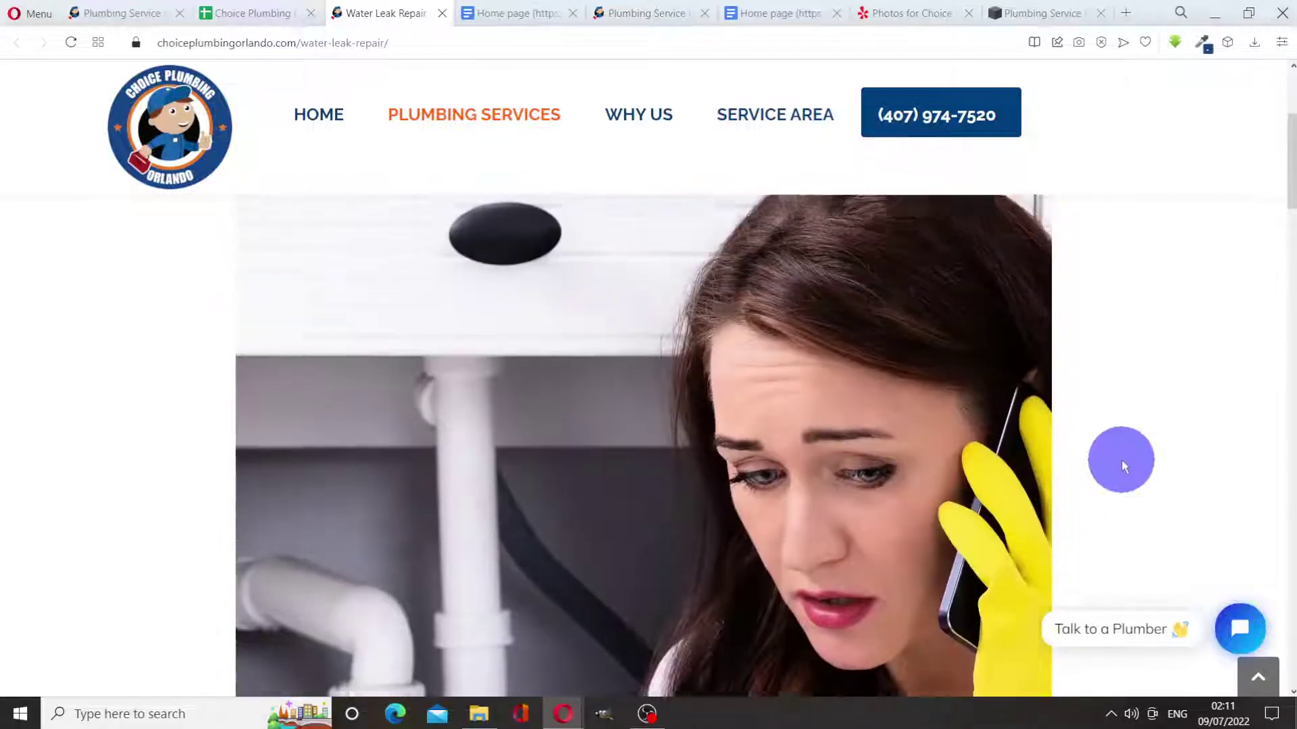
scroll(1123, 466, "up", 5)
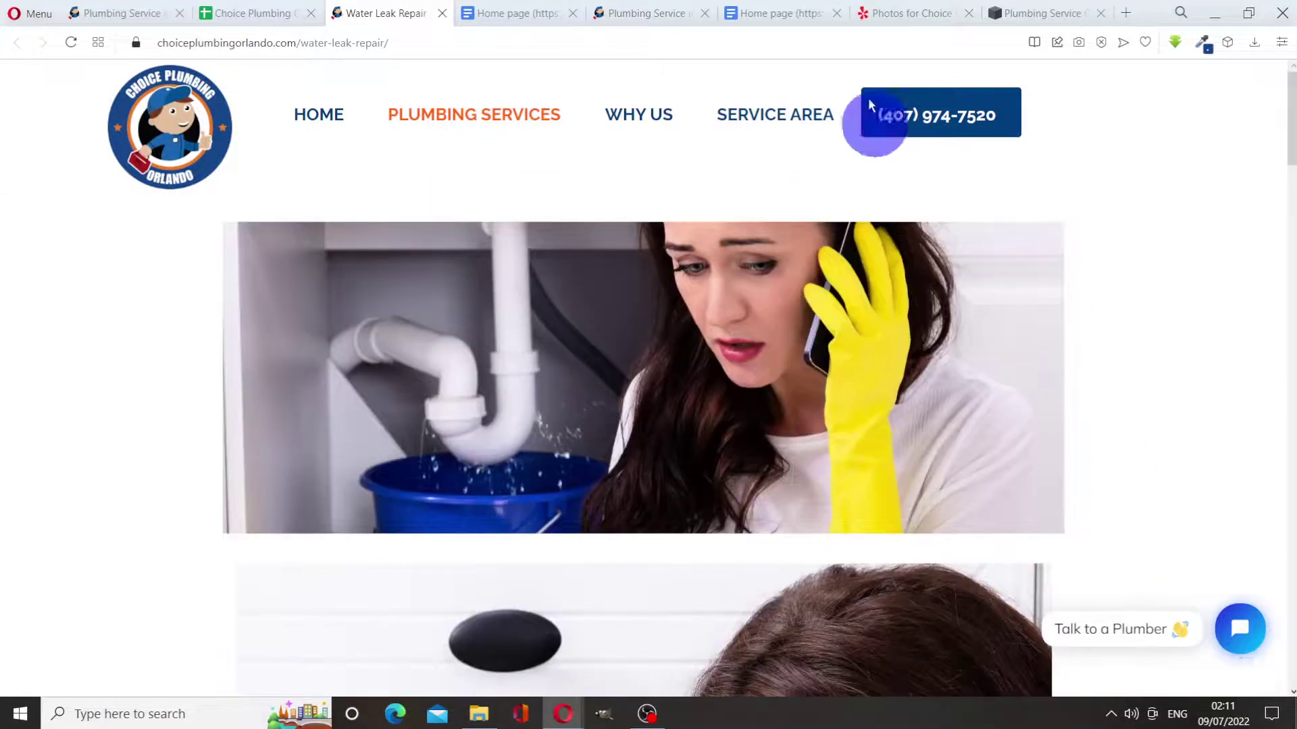
left_click(1057, 13)
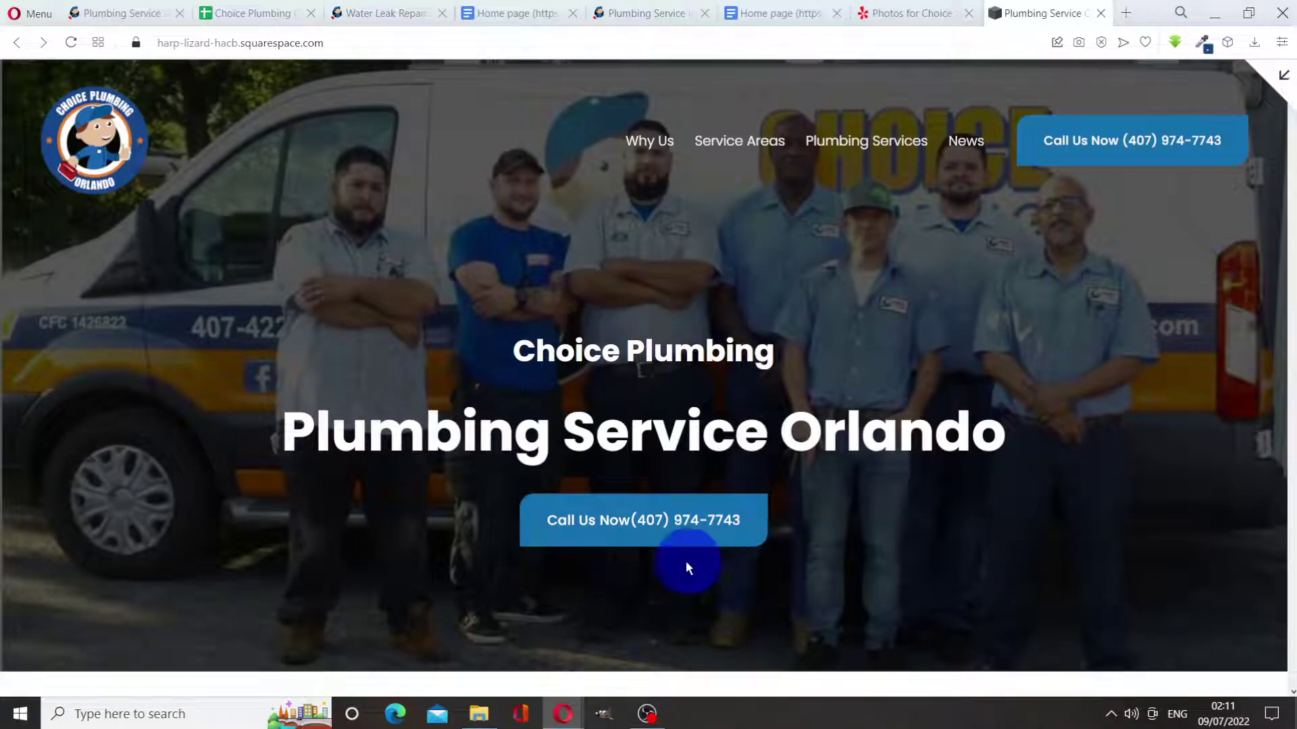
Widen the spreadsheet's Title (Recommended CTA) column and examine the recommended titles, H1s, optimized documents and content scores.
left_click(268, 11)
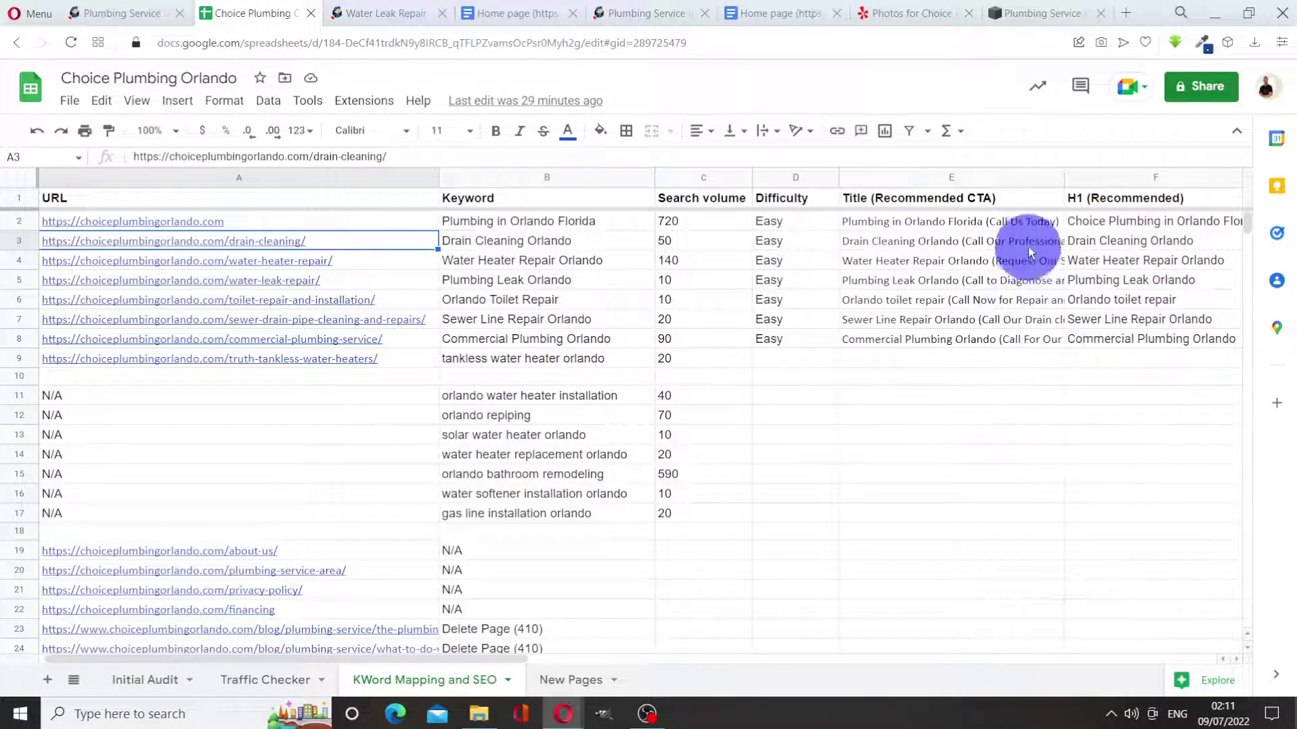
left_click_drag(1062, 177, 1119, 178)
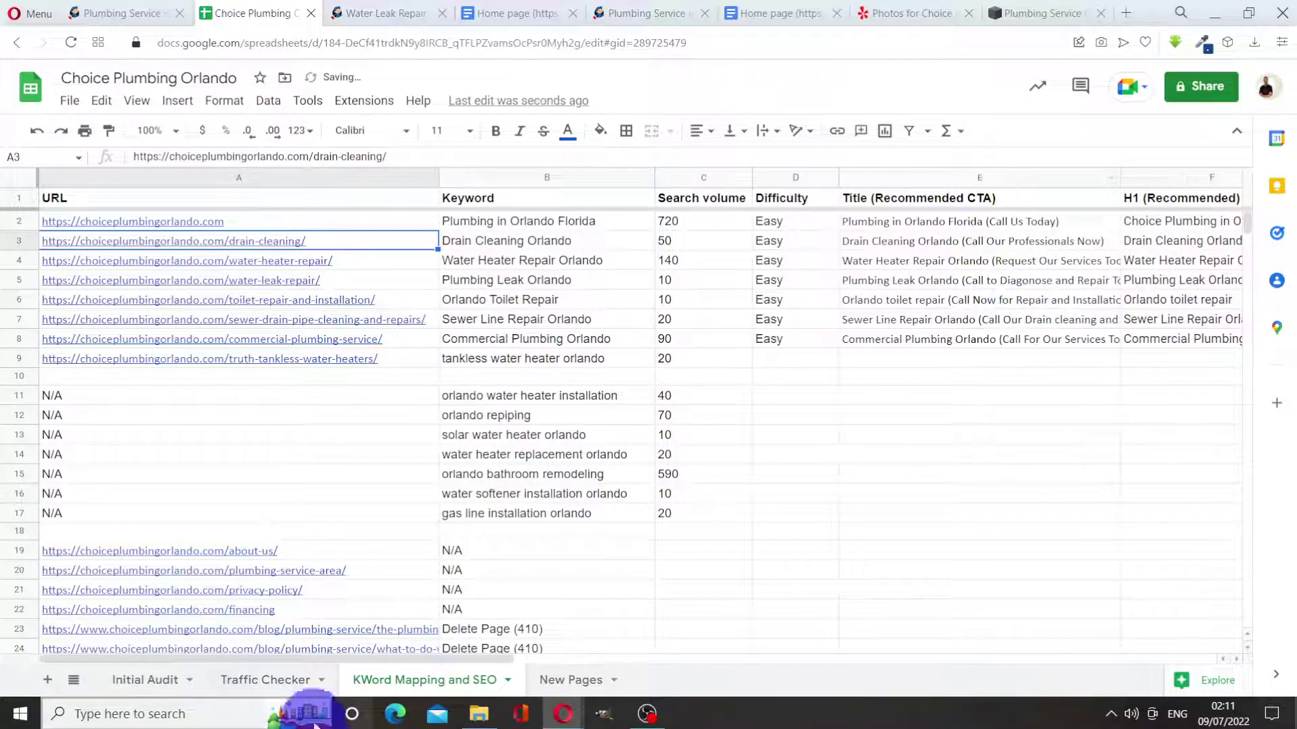
left_click_drag(319, 654, 603, 654)
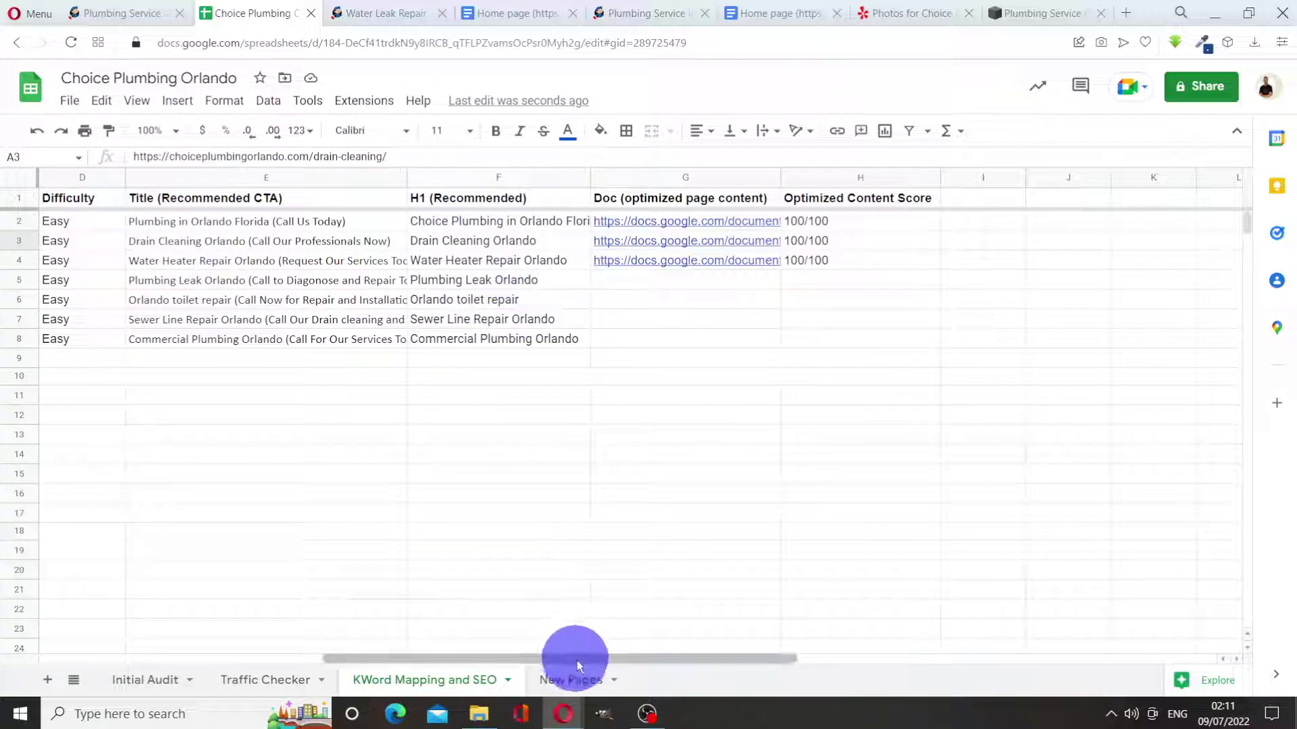
left_click_drag(581, 655, 285, 623)
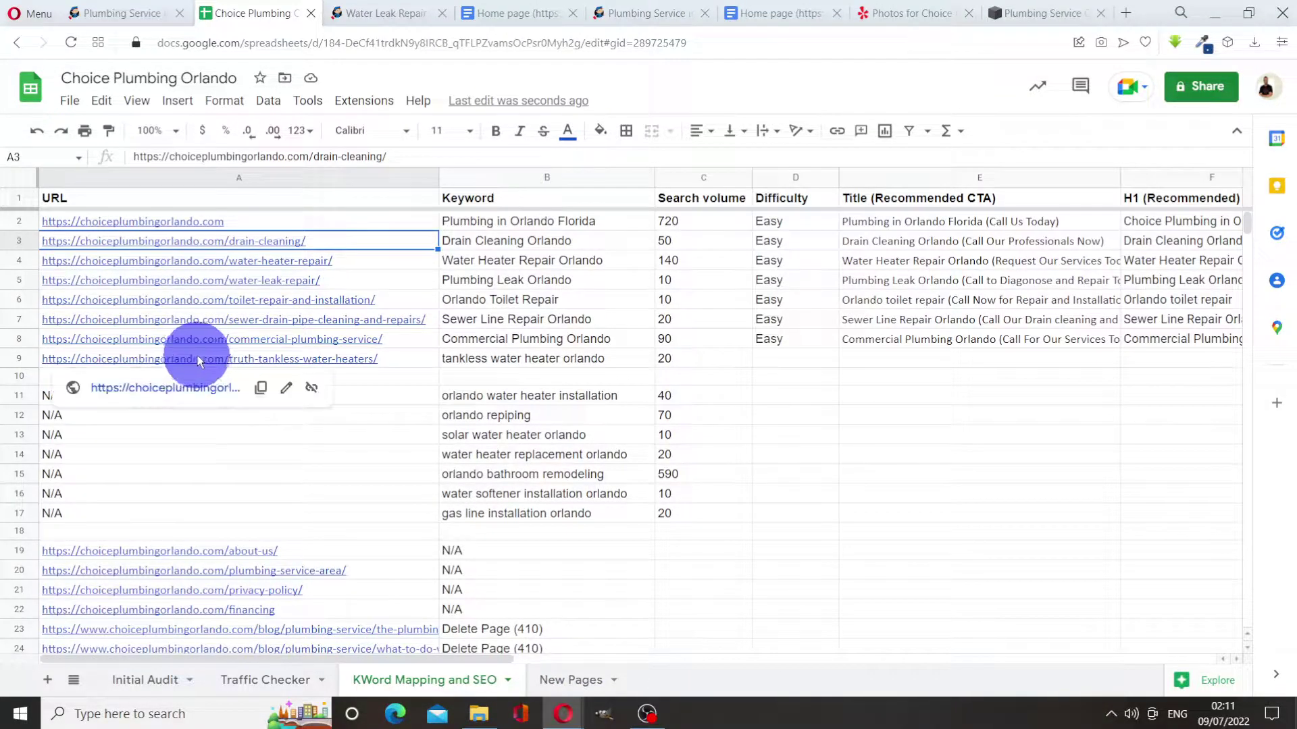
mouse_move(193, 283)
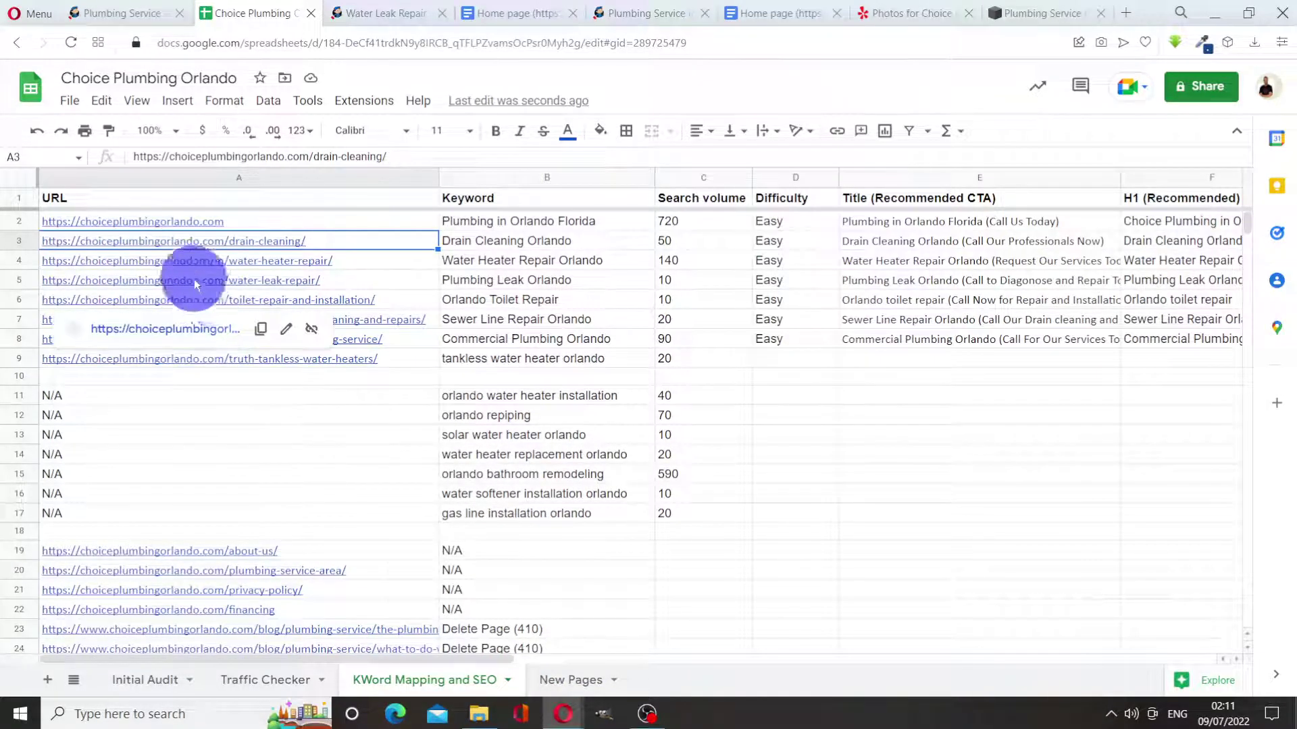
Switch to the current Choice Plumbing Orlando home page and go back to its hero banner.
left_click(131, 13)
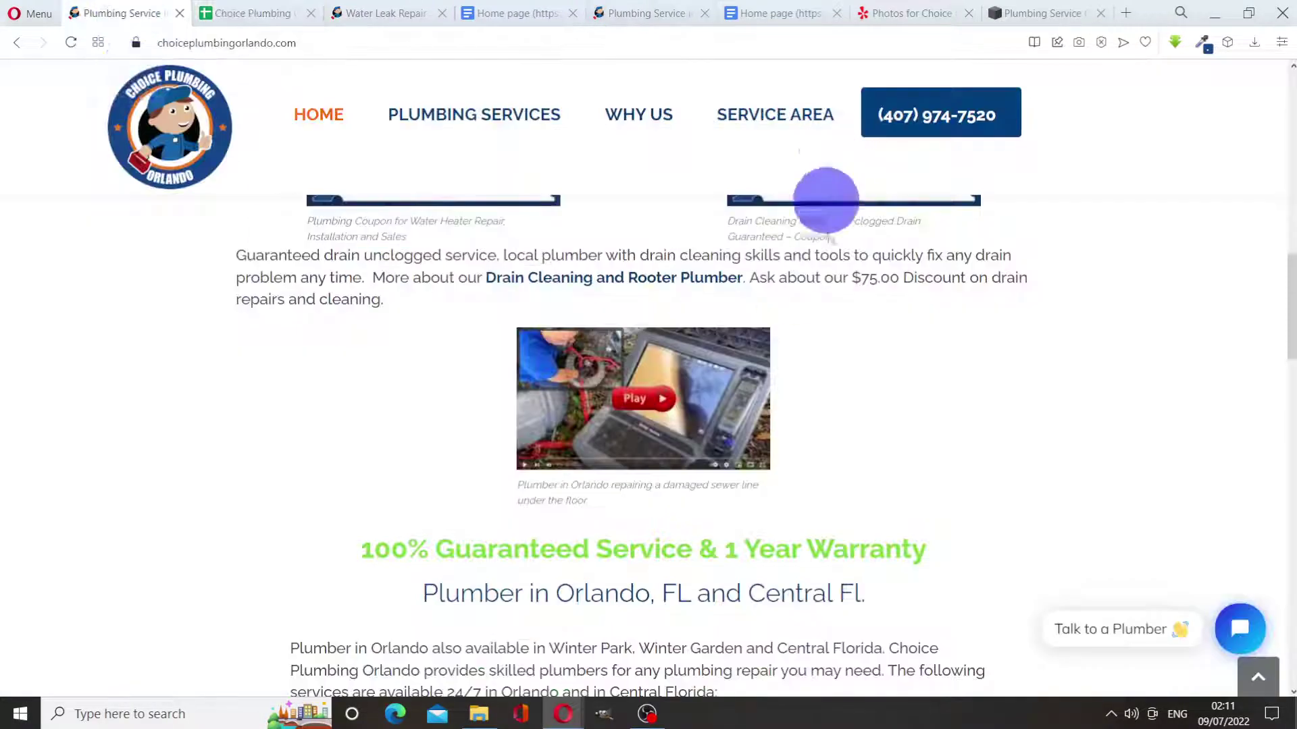
scroll(837, 270, "up", 10)
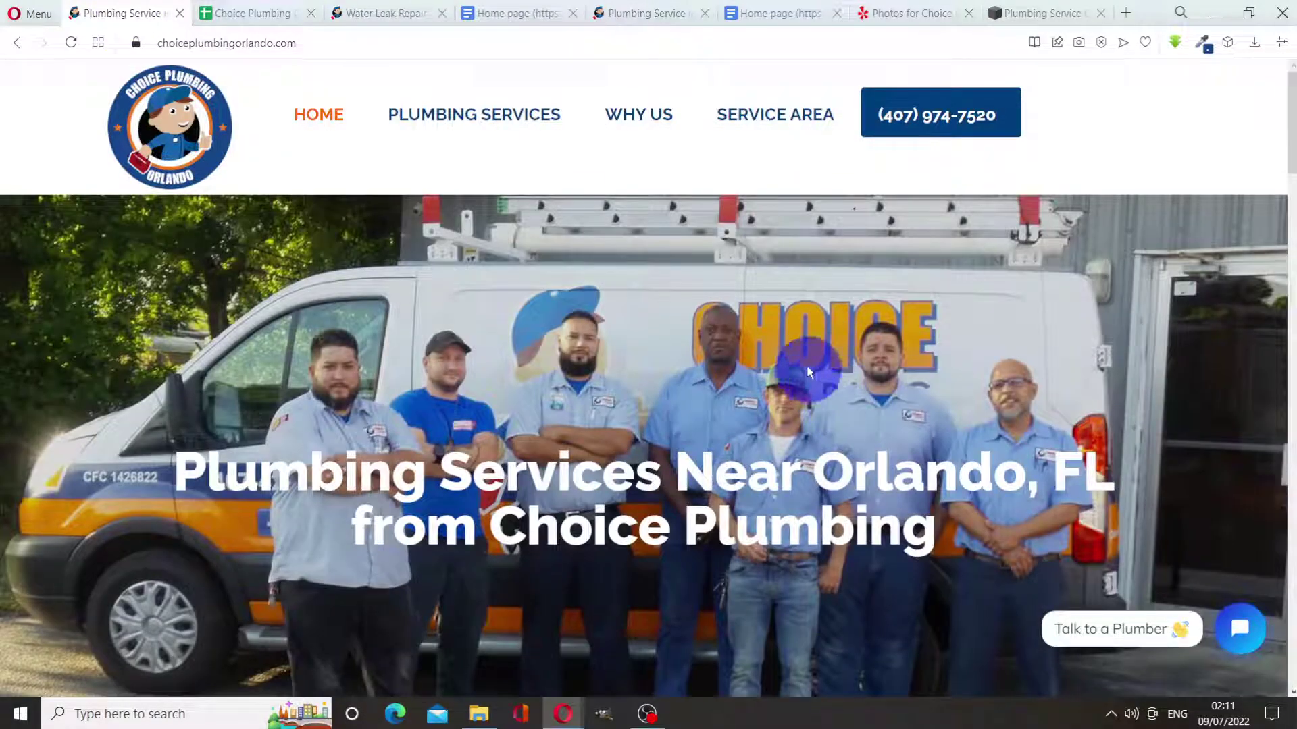